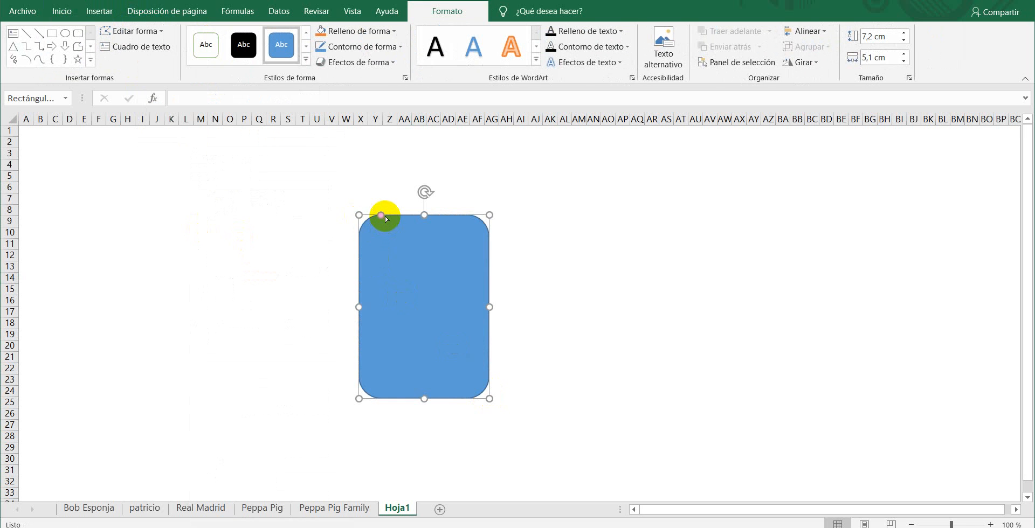
Round the rectangle's corners a little more and give it a yellow fill and a yellow outline
drag(385, 217, 394, 217)
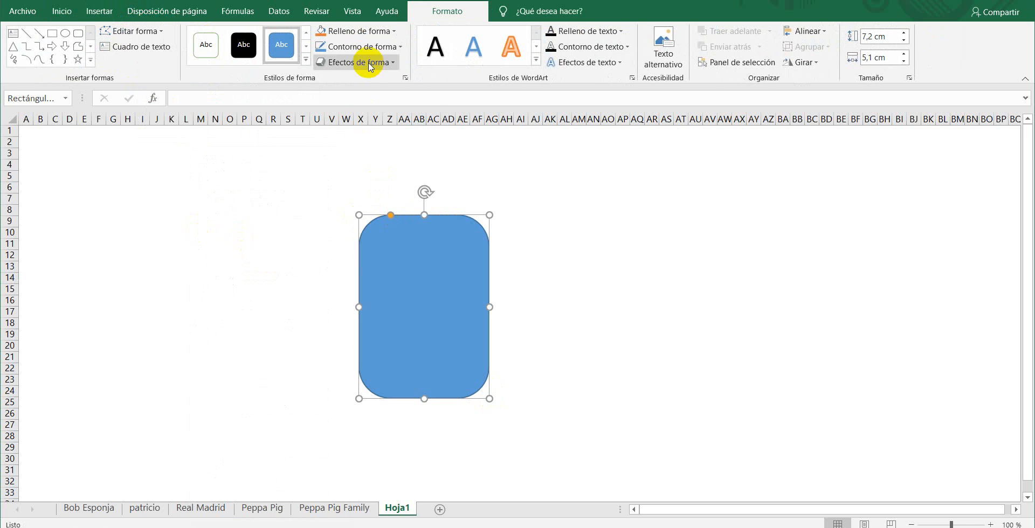
click(358, 31)
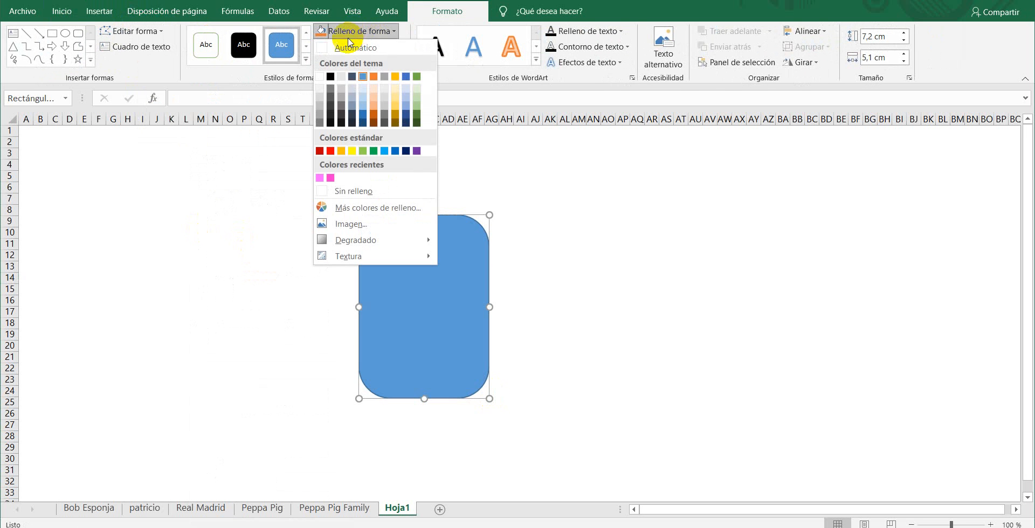
click(351, 154)
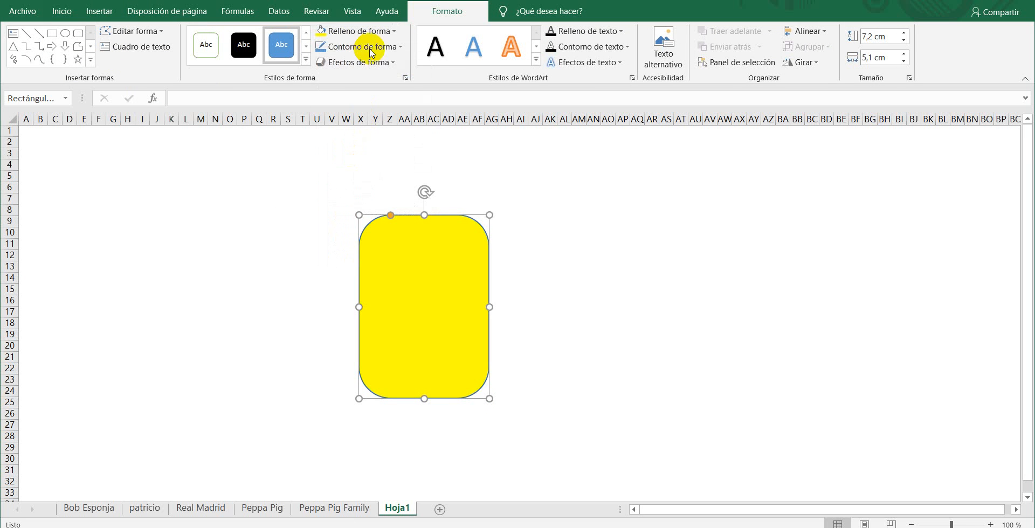
click(331, 47)
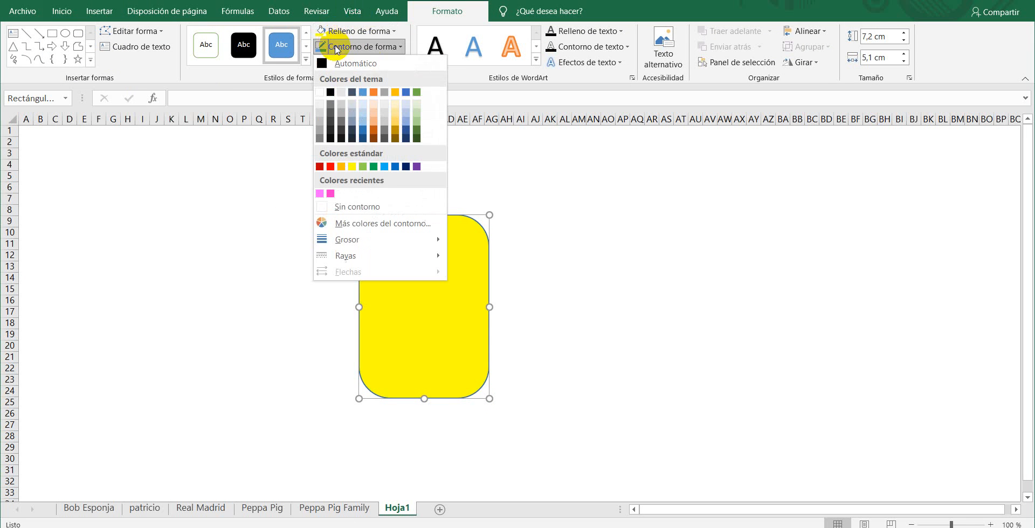
click(352, 166)
Move the yellow rounded rectangle slightly to the right and enlarge it to about 8.02 cm high by 6.52 cm wide
drag(452, 282, 476, 294)
drag(513, 227, 546, 211)
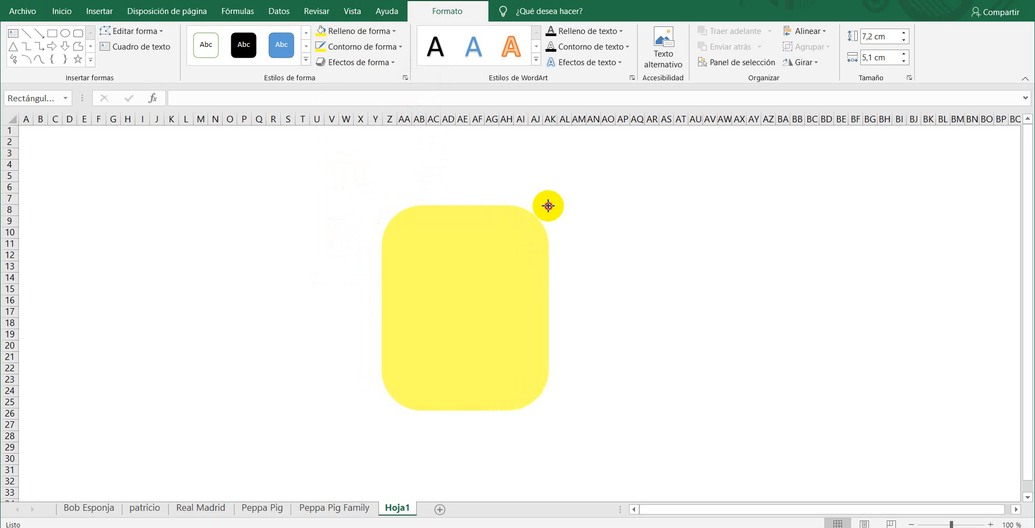
drag(548, 206, 548, 206)
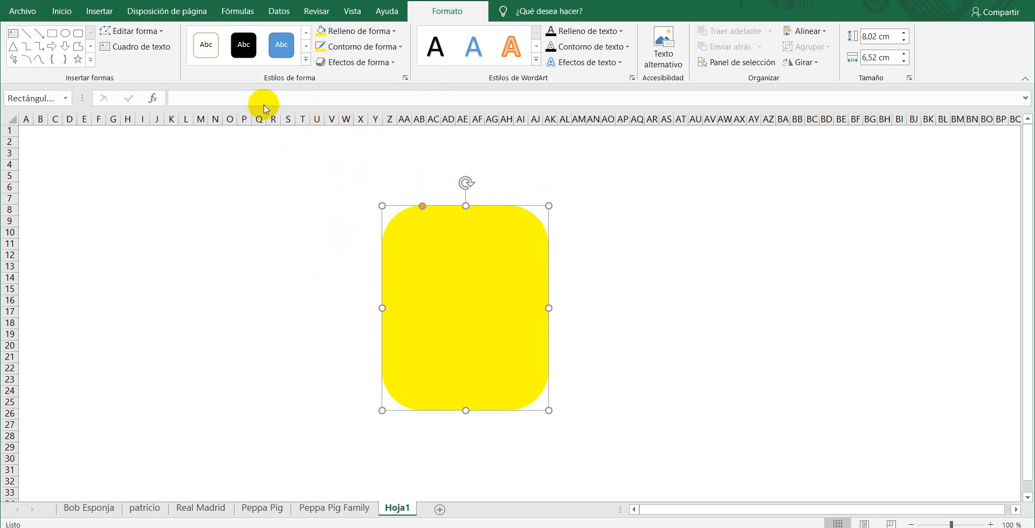
click(99, 11)
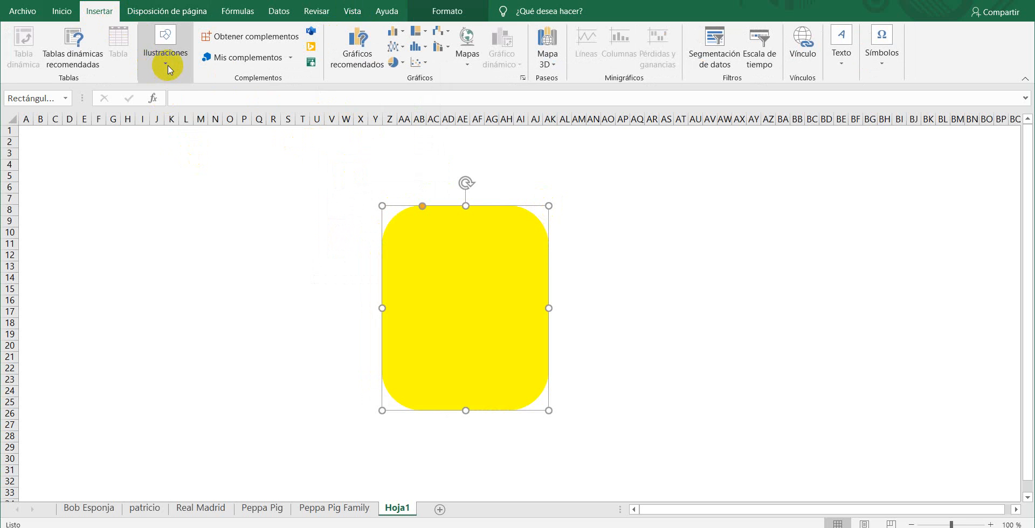
click(168, 67)
click(425, 277)
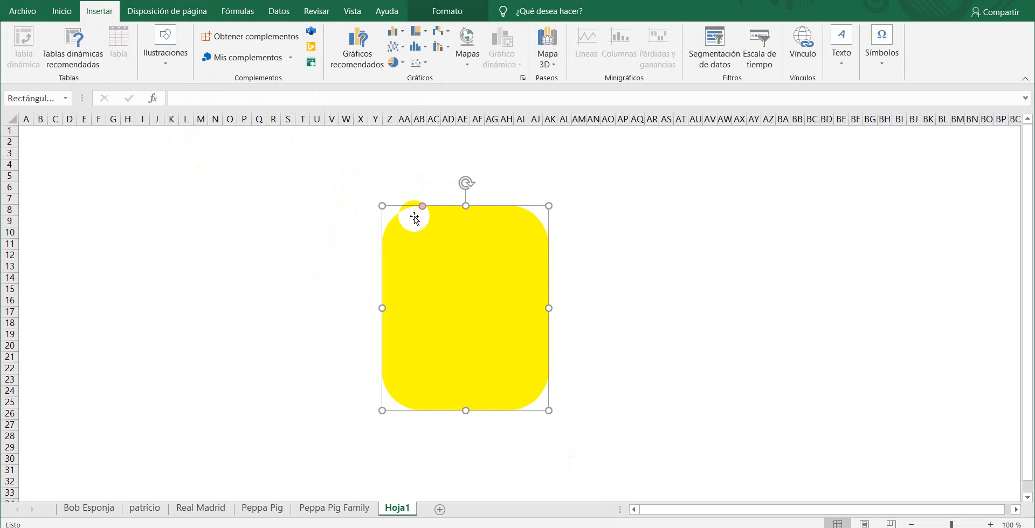
Increase the corner rounding of the yellow body until its top edge is mostly curved
drag(422, 206, 442, 209)
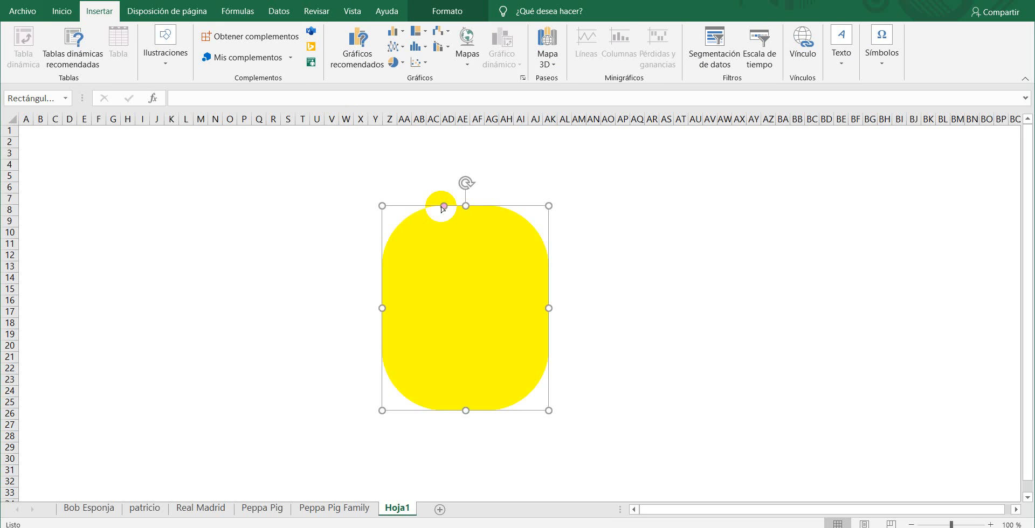
Draw a narrow vertical rounded rectangle about 3.28 cm high by 0.42 cm wide to the left of the yellow body
click(161, 10)
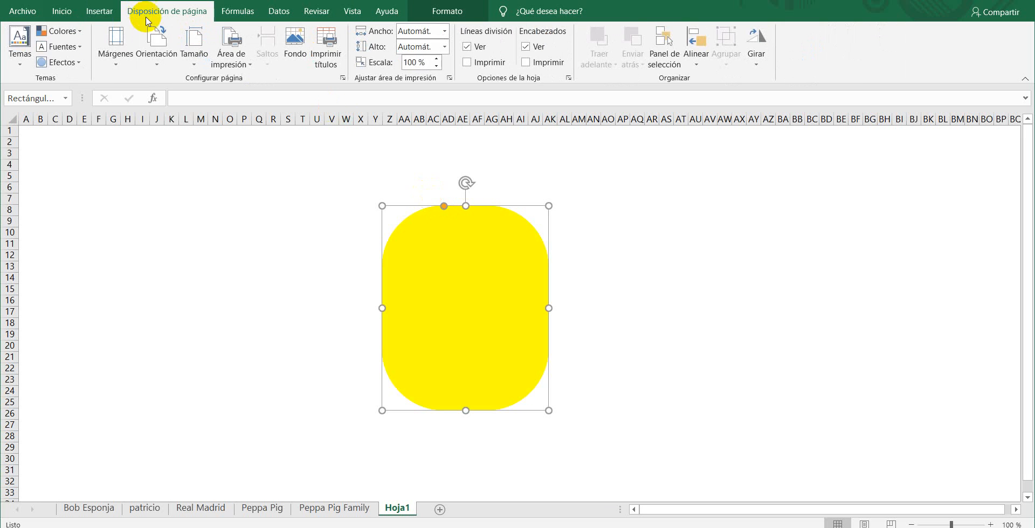
click(99, 20)
click(162, 60)
click(191, 125)
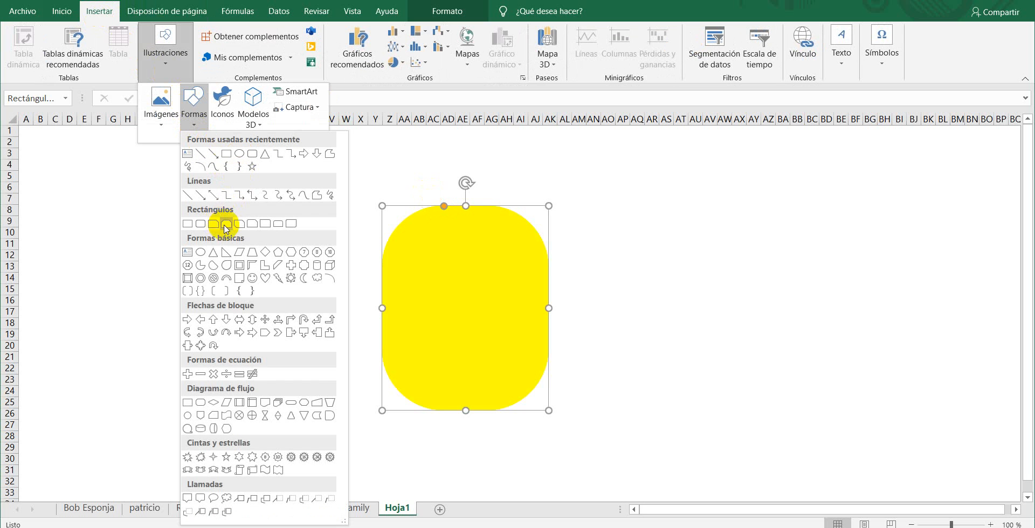
click(252, 160)
drag(178, 215, 189, 298)
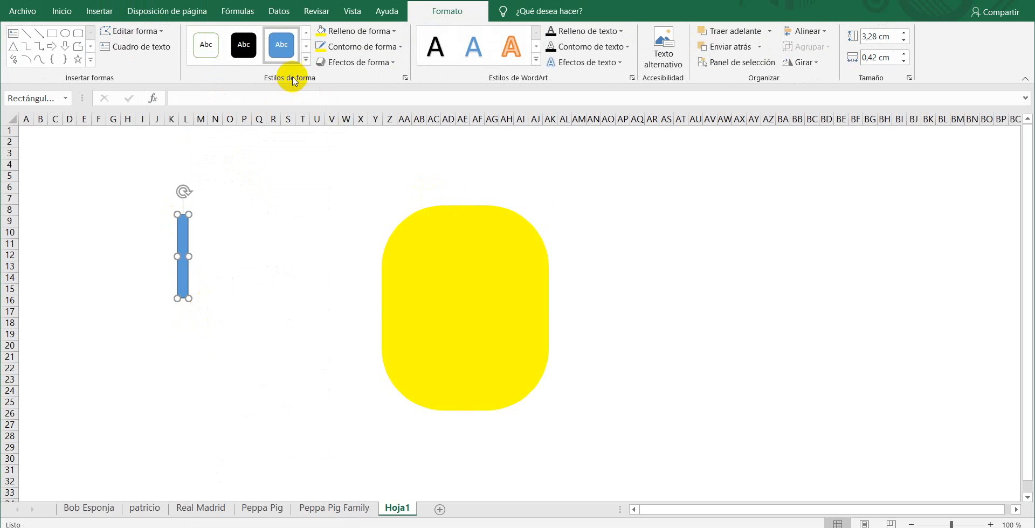
Give the narrow rounded rectangle a yellow fill and a standard orange outline
click(322, 31)
click(331, 48)
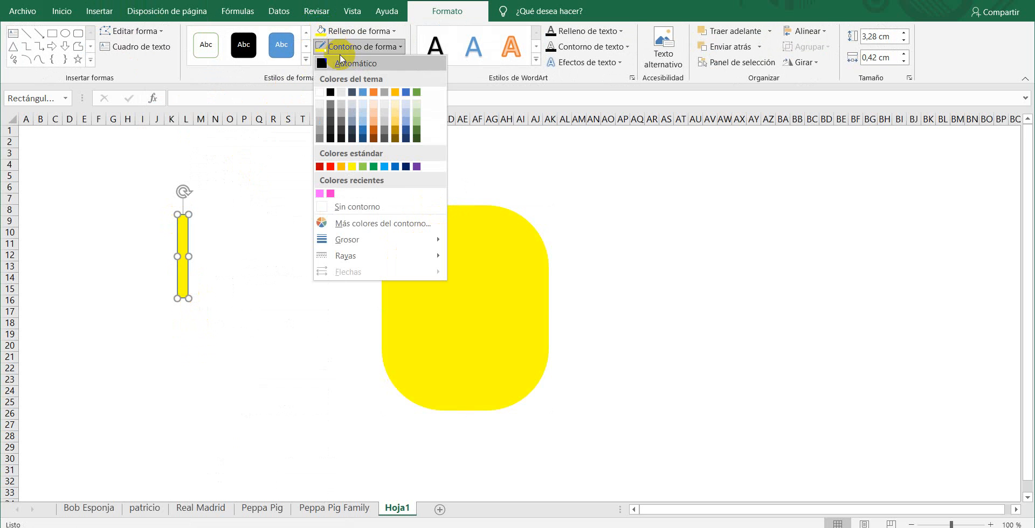
click(344, 164)
Place the narrow rectangle against the body's left side as an arm and tilt it slightly clockwise
drag(180, 266, 366, 329)
drag(369, 247, 375, 247)
drag(362, 320, 367, 321)
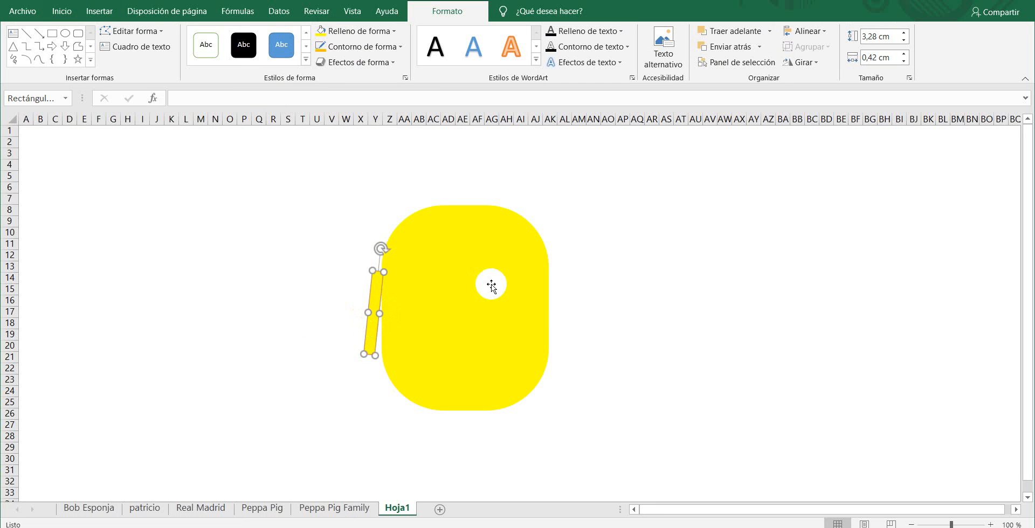
Copy the arm to the body's right side and rotate it so its lower end points outward
drag(379, 322, 569, 327)
drag(585, 248, 548, 249)
drag(589, 341, 572, 350)
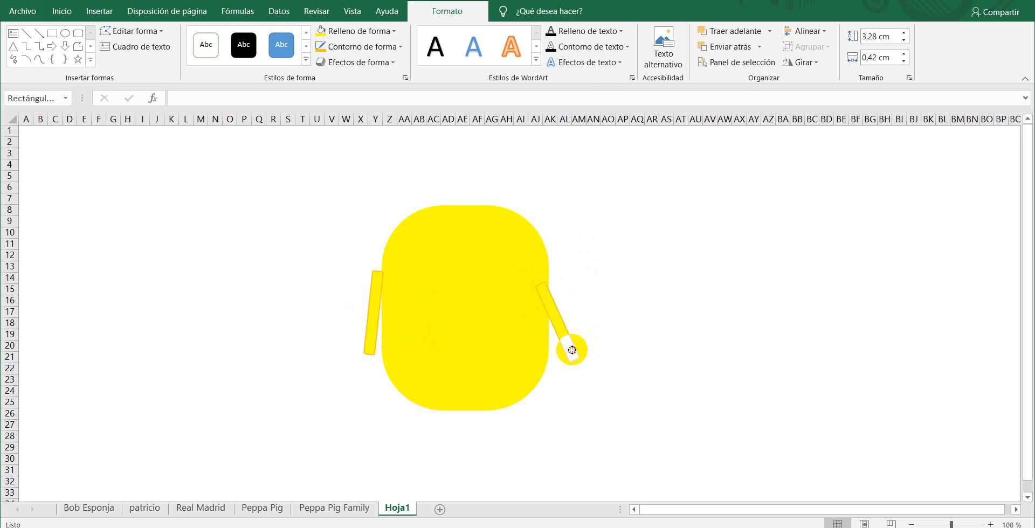
Send the right arm behind the body, move it slightly inward and increase its tilt
right_click(571, 351)
click(619, 224)
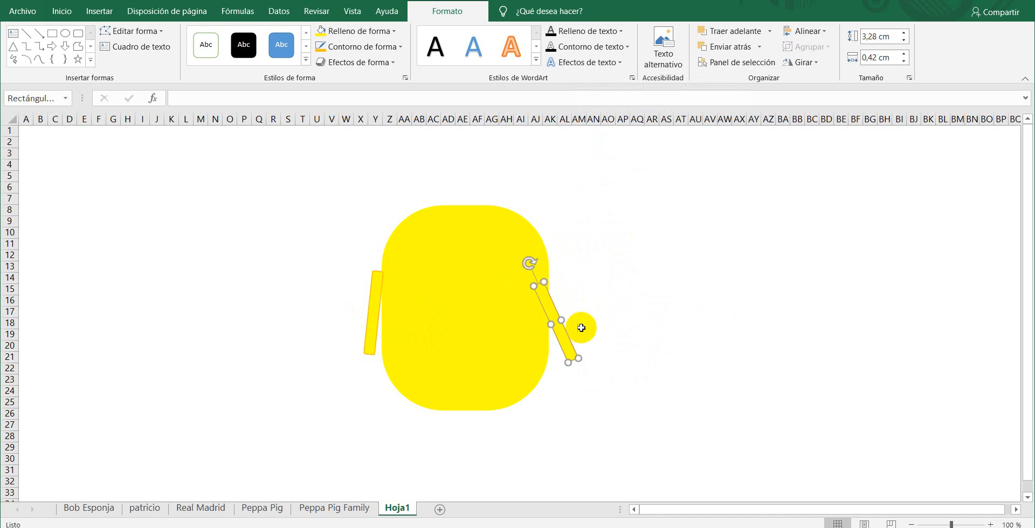
right_click(564, 349)
click(614, 217)
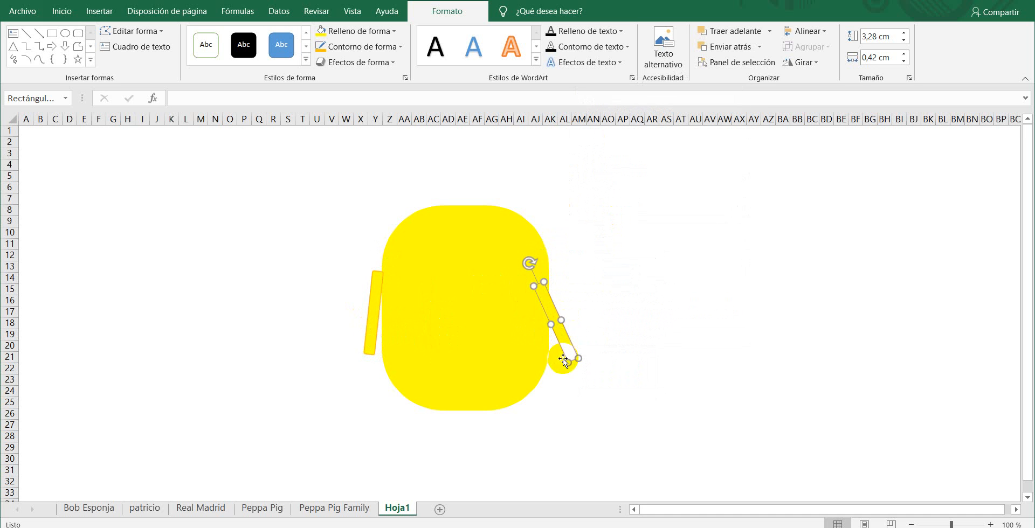
drag(566, 351, 562, 348)
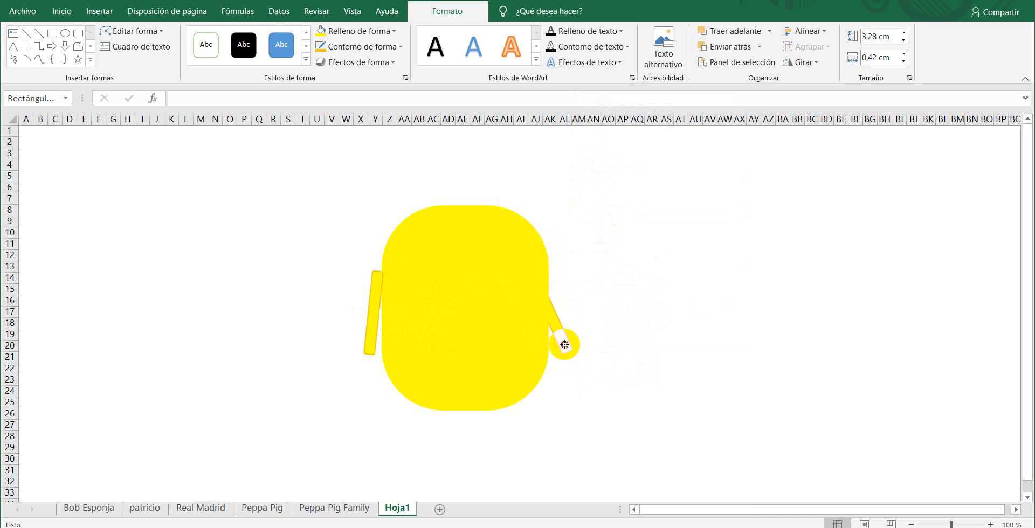
drag(526, 255, 517, 259)
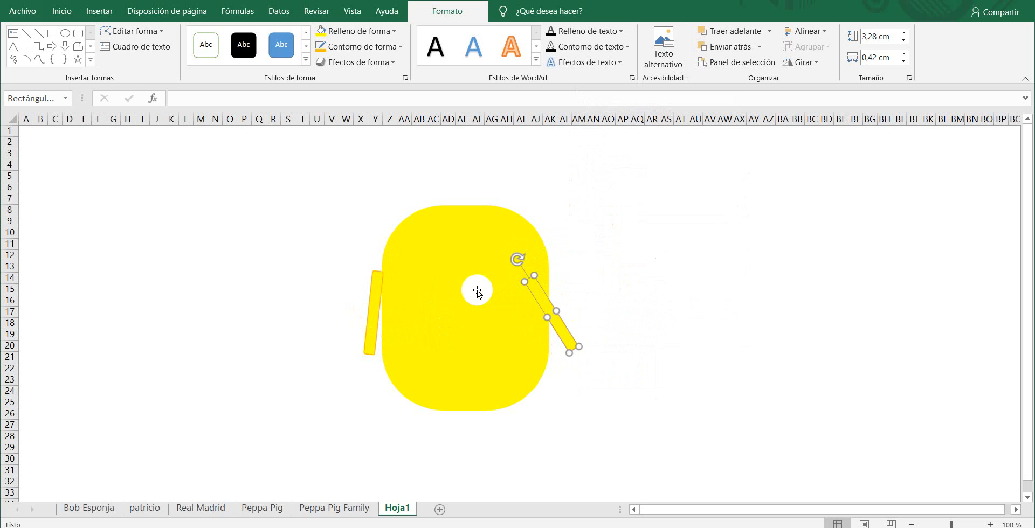
Tilt the left arm further clockwise and send it behind the body
click(378, 296)
drag(380, 252, 391, 250)
right_click(373, 305)
click(453, 196)
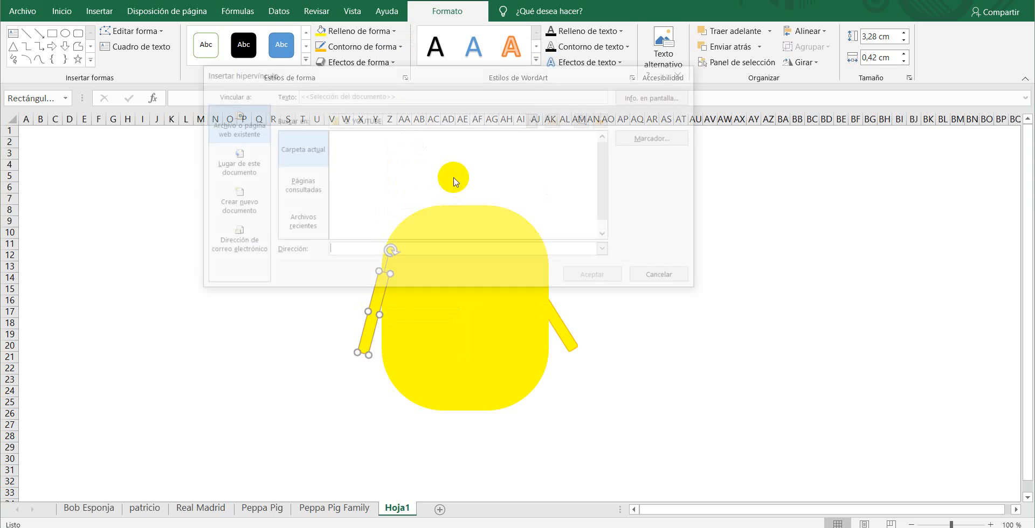
click(657, 279)
right_click(373, 300)
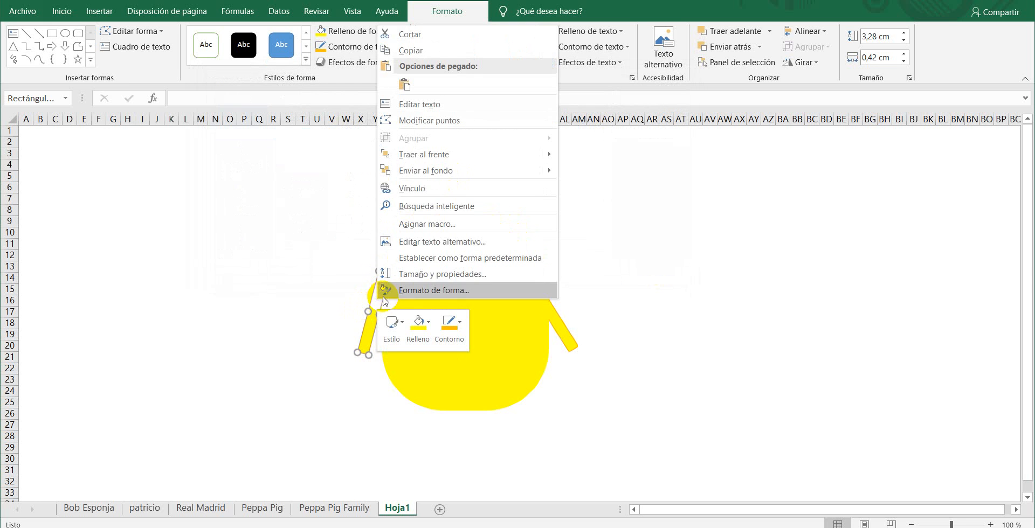
click(434, 174)
Copy the right arm and rotate the copy into a forearm rising outward from the arm's lower end
click(566, 330)
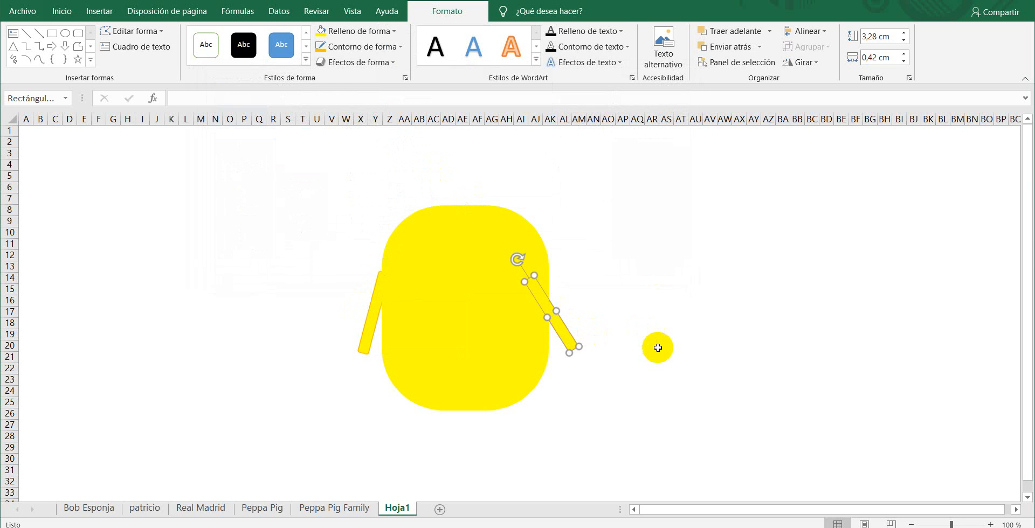
drag(534, 269, 515, 370)
drag(598, 299, 598, 323)
Group the right upper arm with its forearm and send the group behind the body
shift+click(557, 315)
right_click(556, 316)
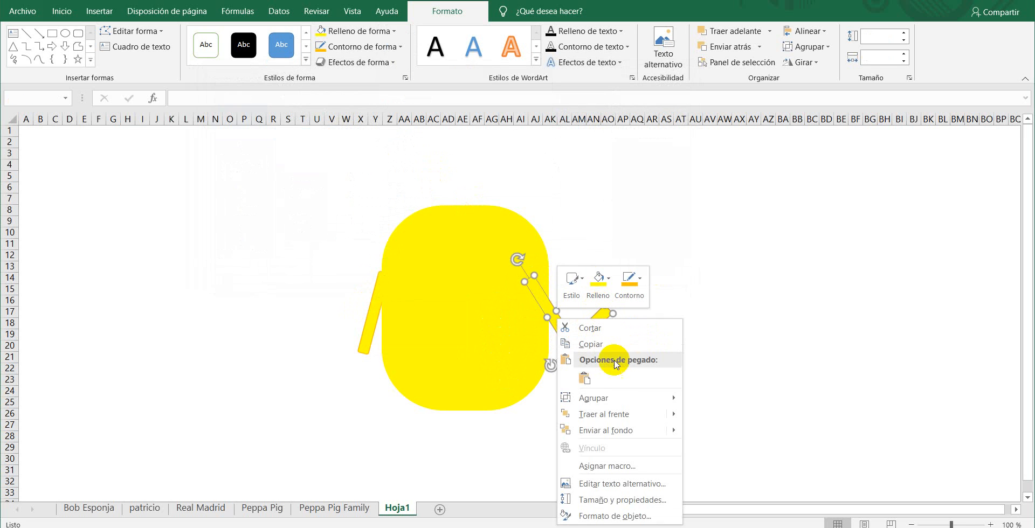
mouse_move(617, 395)
click(710, 393)
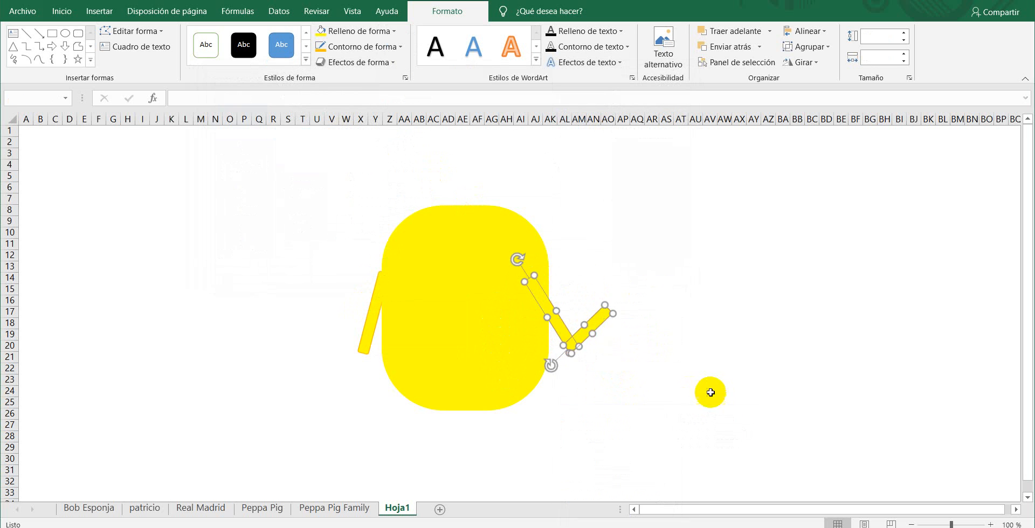
click(367, 328)
right_click(558, 318)
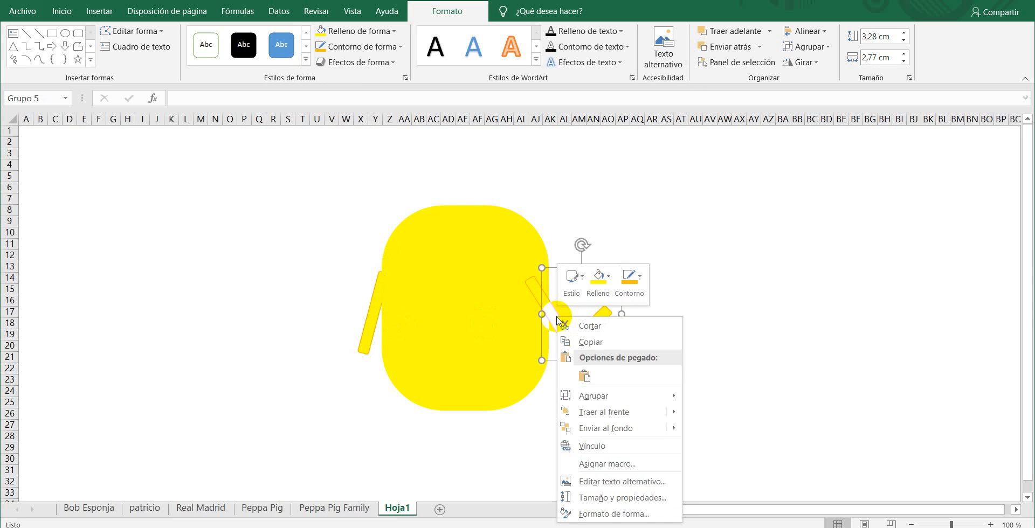
click(609, 416)
Group the left arm with the right arm group, and group both arms with the body
shift+click(370, 340)
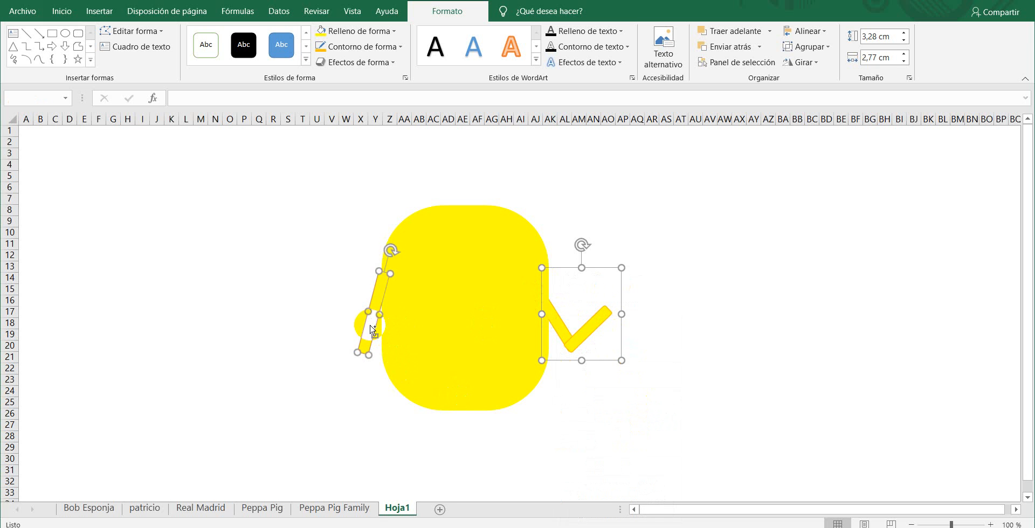
right_click(372, 322)
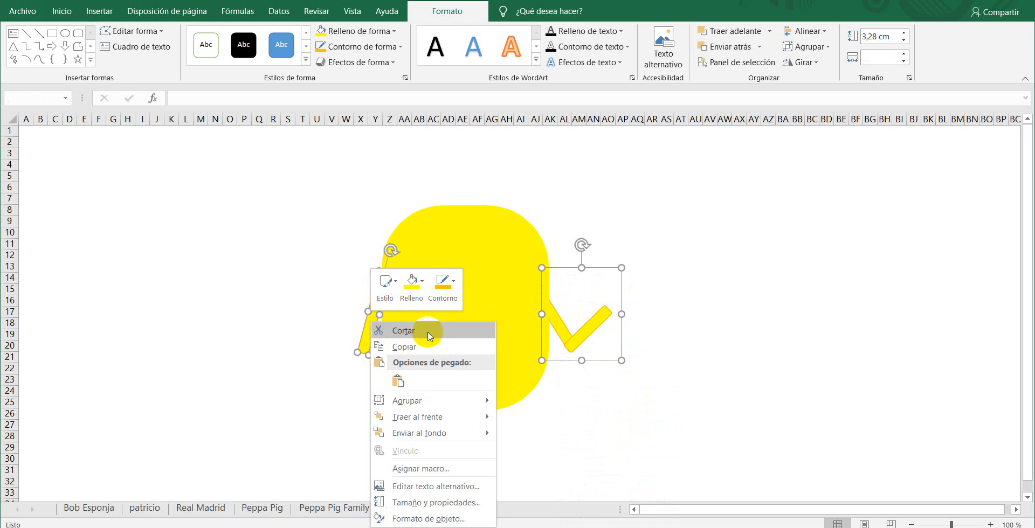
mouse_move(431, 408)
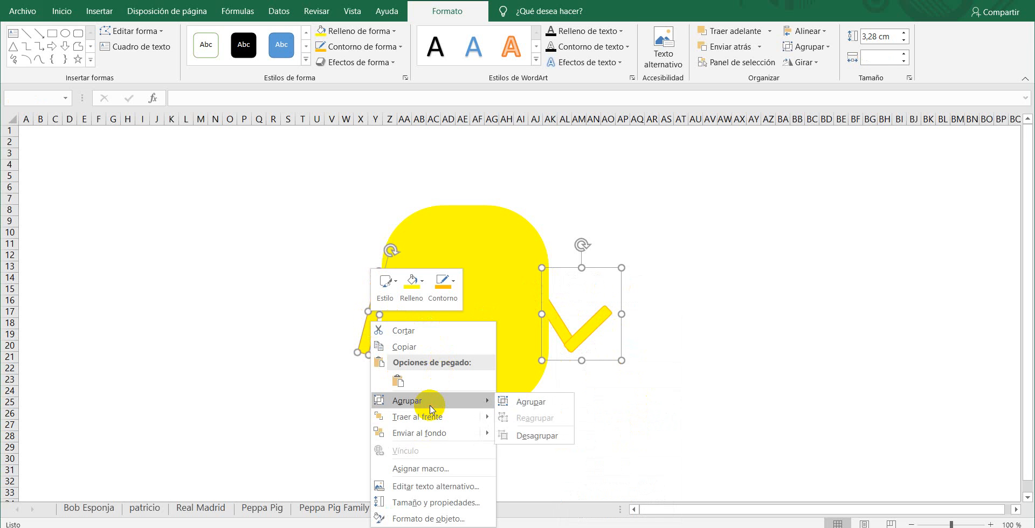
click(519, 402)
shift+click(457, 248)
right_click(457, 247)
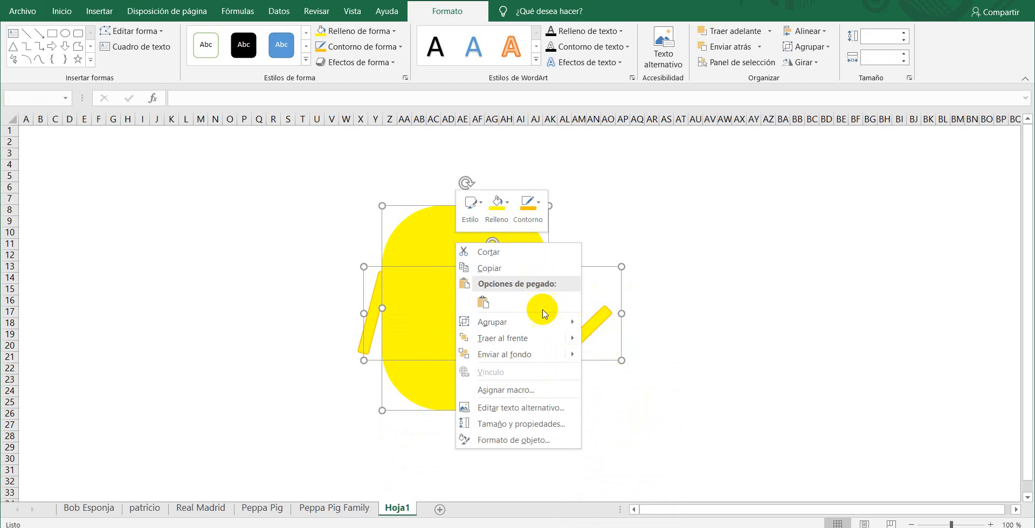
mouse_move(541, 319)
click(606, 323)
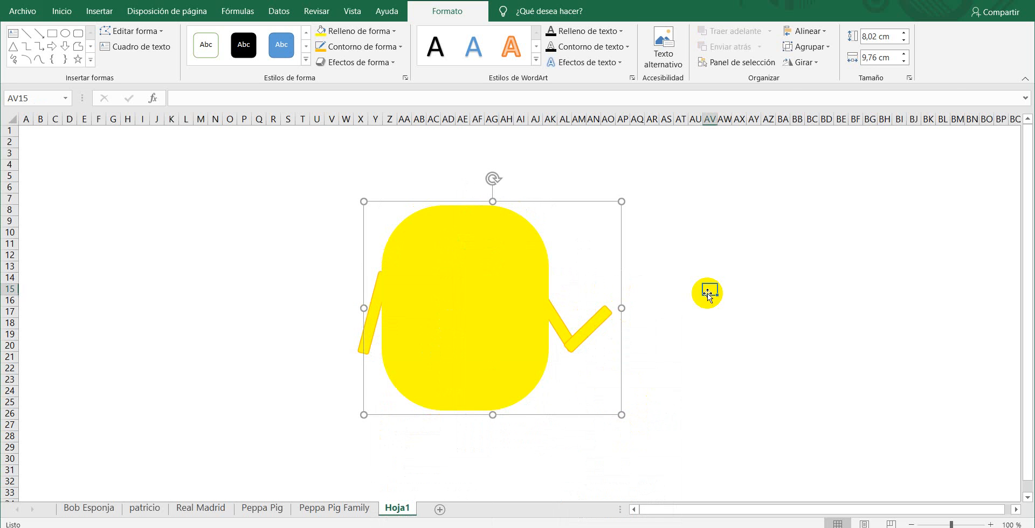
click(708, 293)
Draw a freehand hand with fingers, about 1.38 cm high by 1.42 cm wide, at the end of the right forearm
click(100, 11)
click(164, 68)
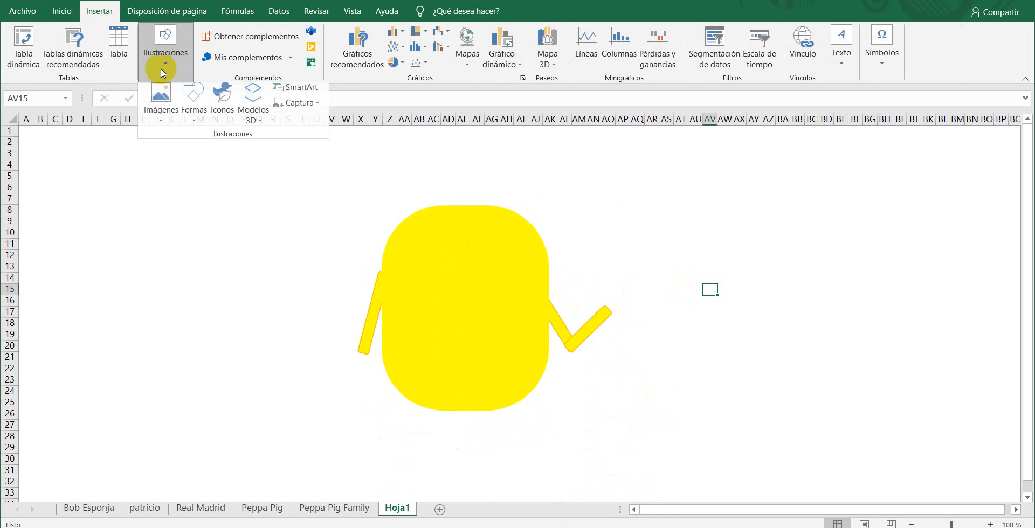
click(193, 113)
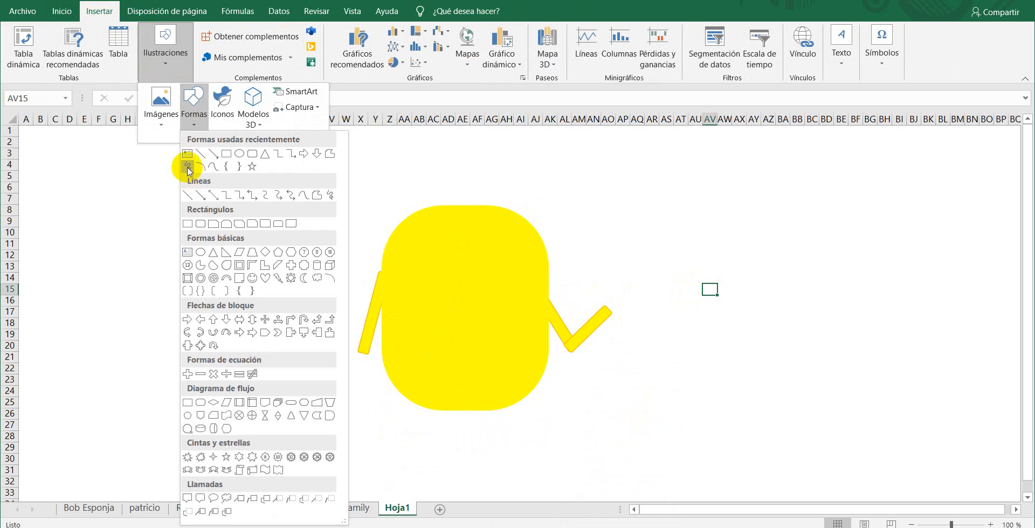
click(188, 169)
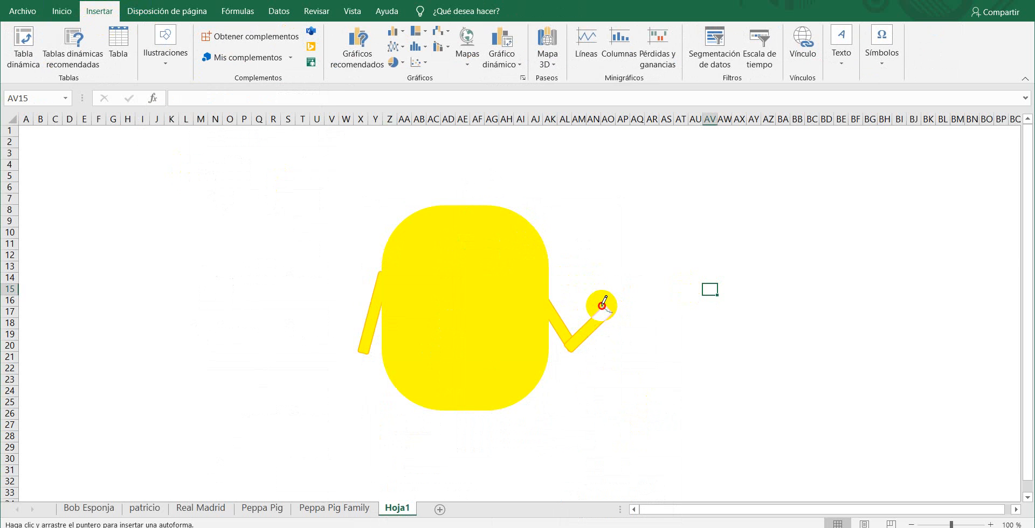
mouse_move(605, 301)
mouse_down()
mouse_move(604, 281)
mouse_move(621, 296)
mouse_up()
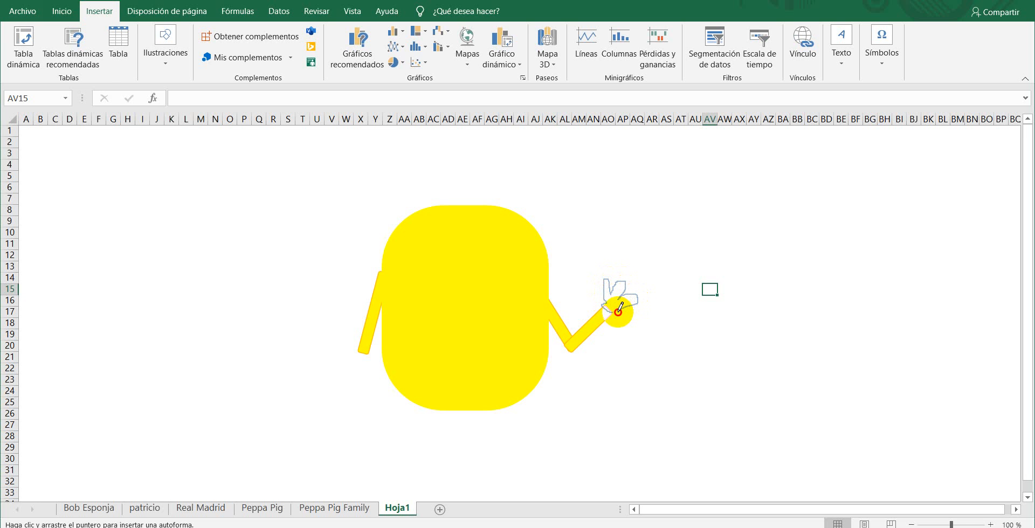
drag(615, 313, 613, 311)
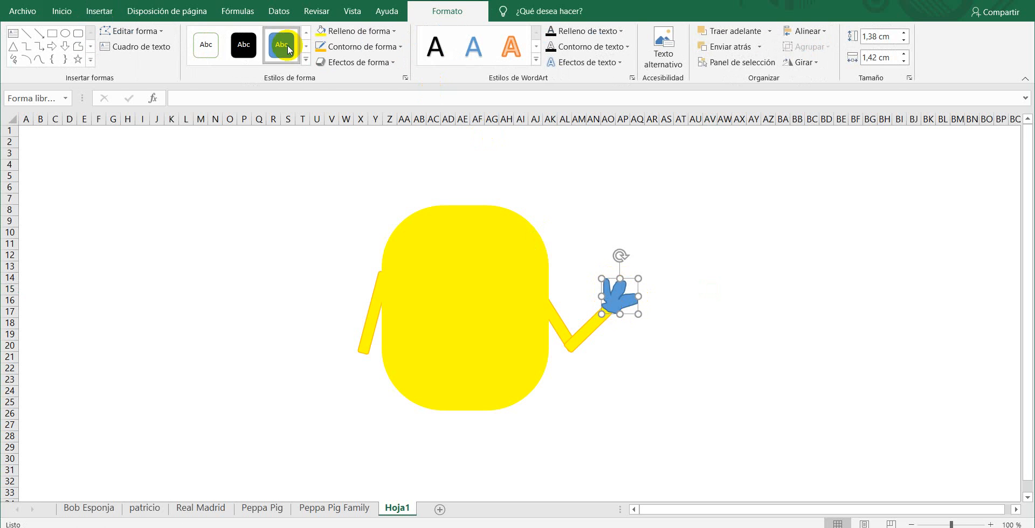
Give the freehand hand at the end of the right forearm a black fill and a black outline
click(350, 31)
click(331, 76)
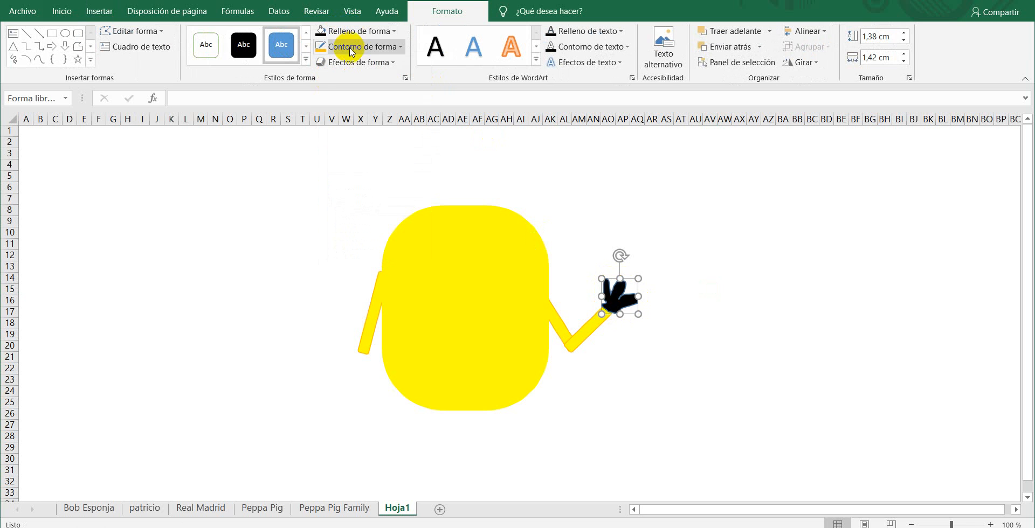
click(351, 31)
click(355, 32)
click(354, 46)
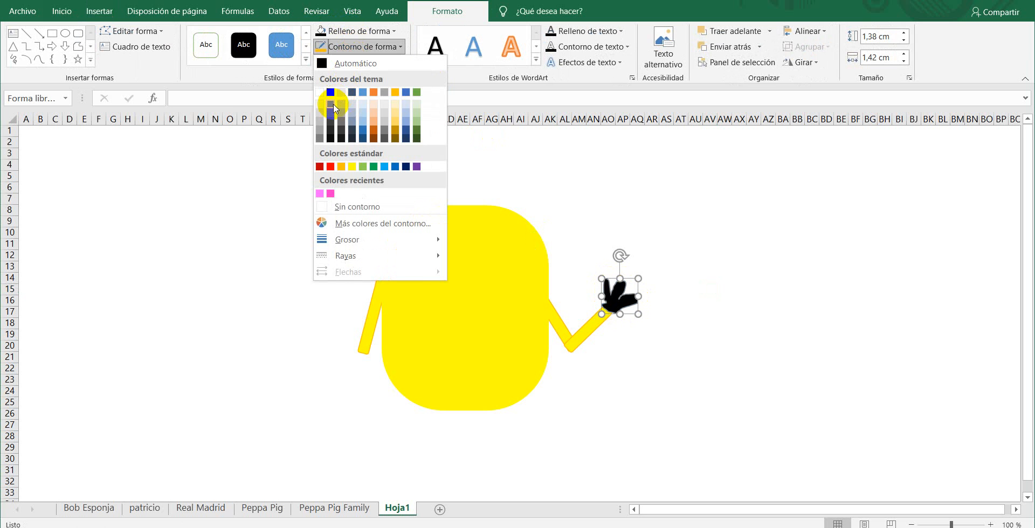
click(333, 133)
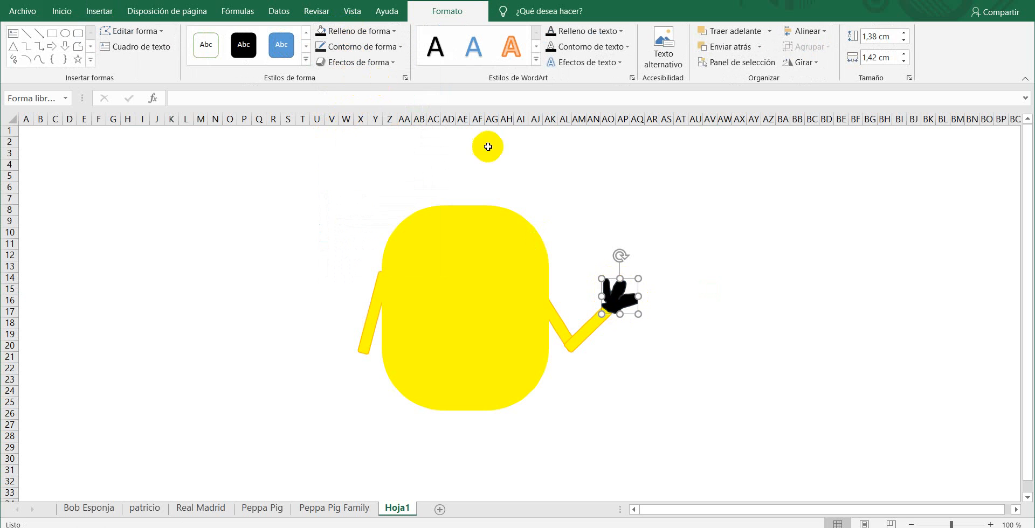
Duplicate the black hand, rotate the copy to point downward, about 1.24 cm wide, and place it at the left arm's lower end
drag(608, 271, 637, 310)
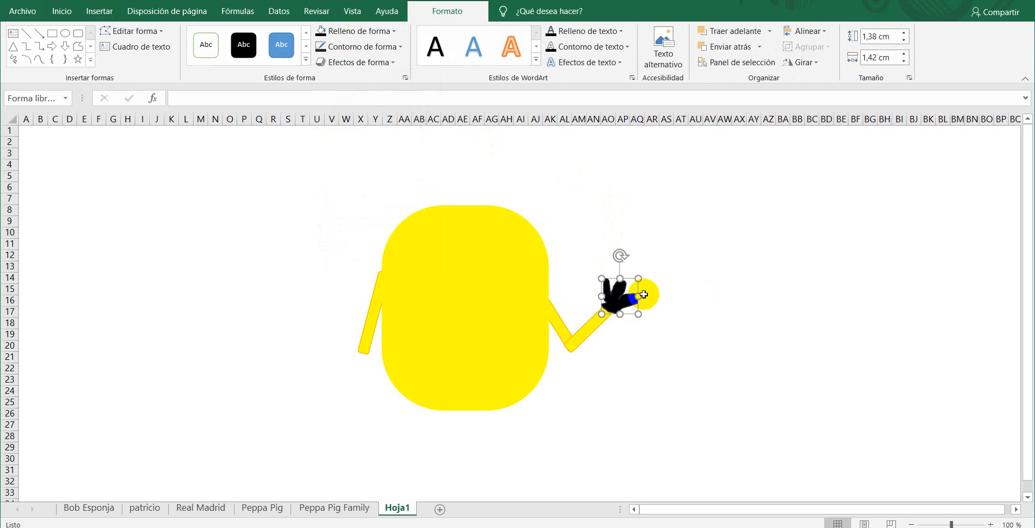
key(ctrl+d)
drag(631, 266, 686, 369)
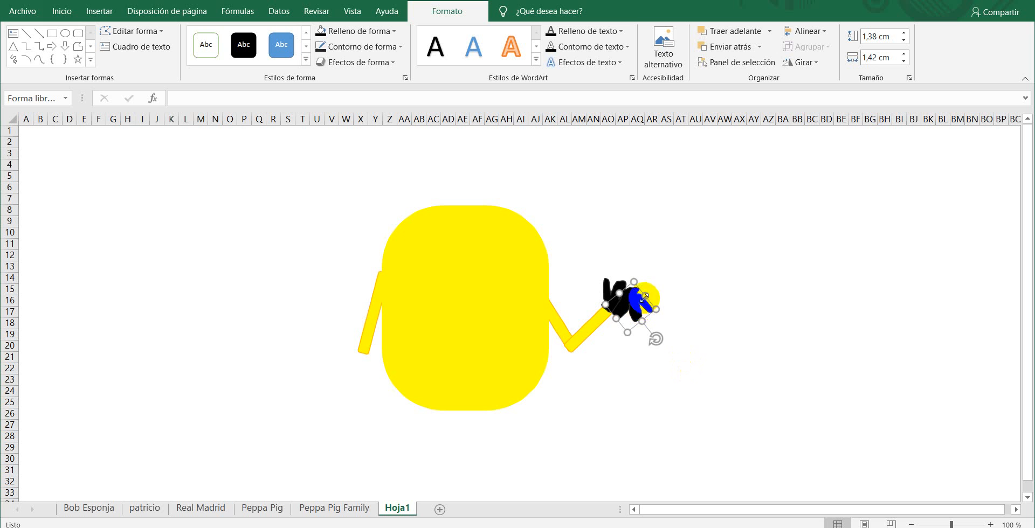
drag(645, 297, 362, 396)
drag(389, 426, 365, 376)
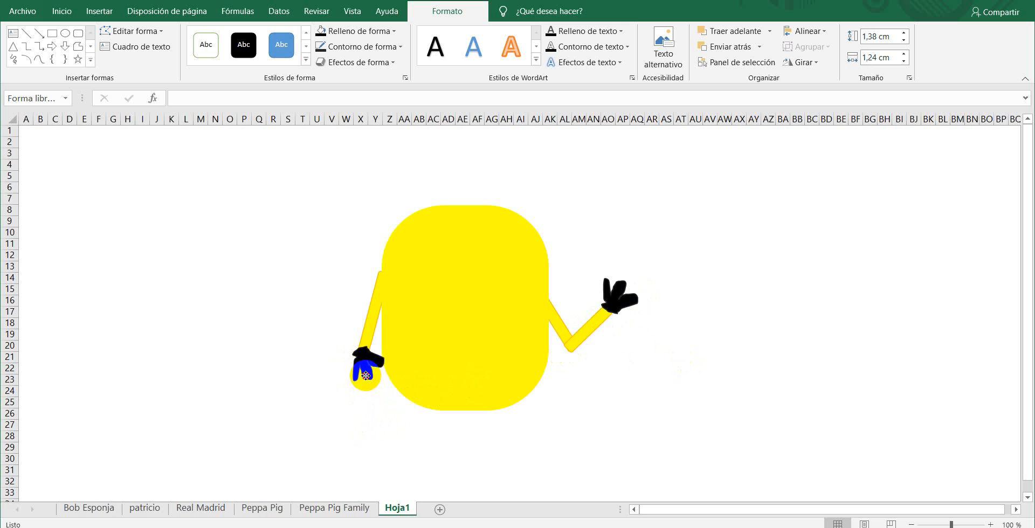
Group both black hands with the yellow body and arms
ctrl+click(372, 319)
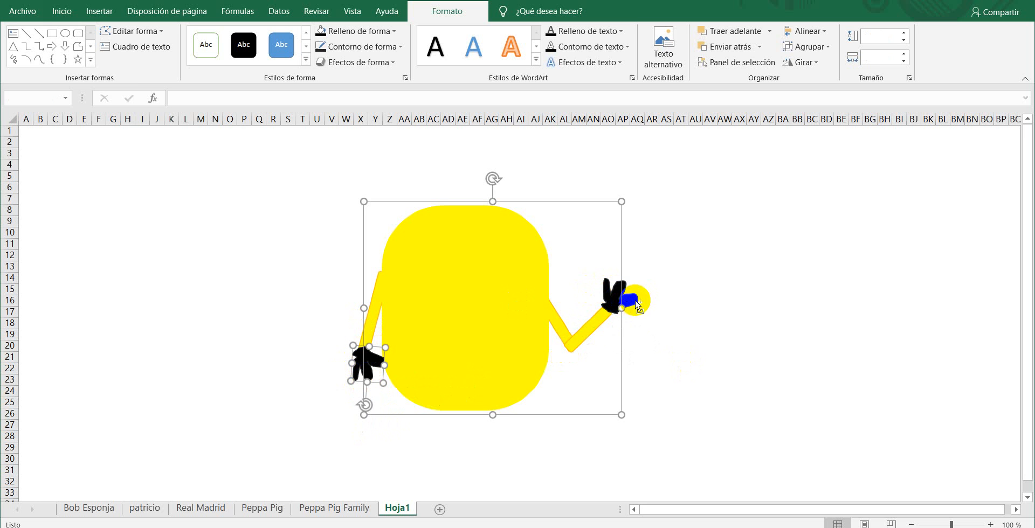
drag(637, 305, 517, 311)
right_click(515, 306)
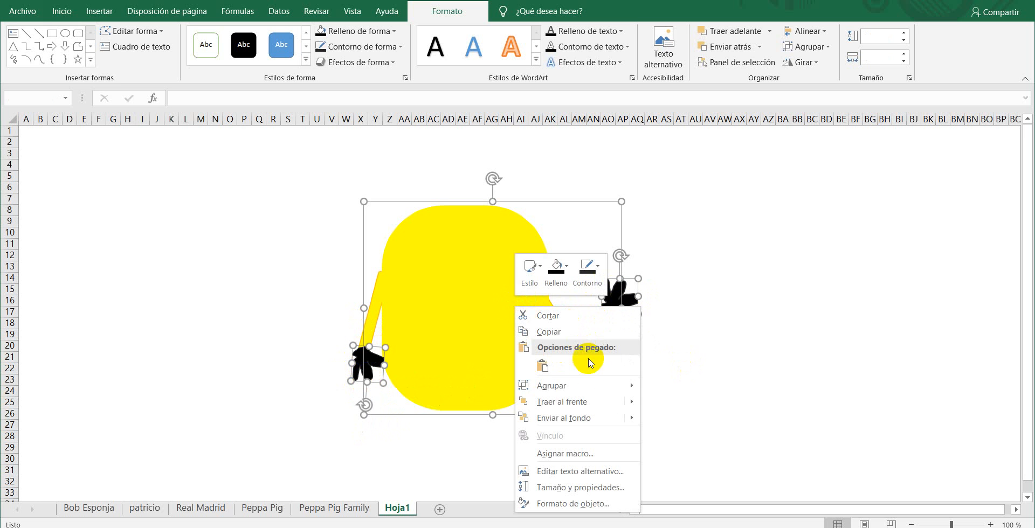
mouse_move(589, 387)
click(669, 386)
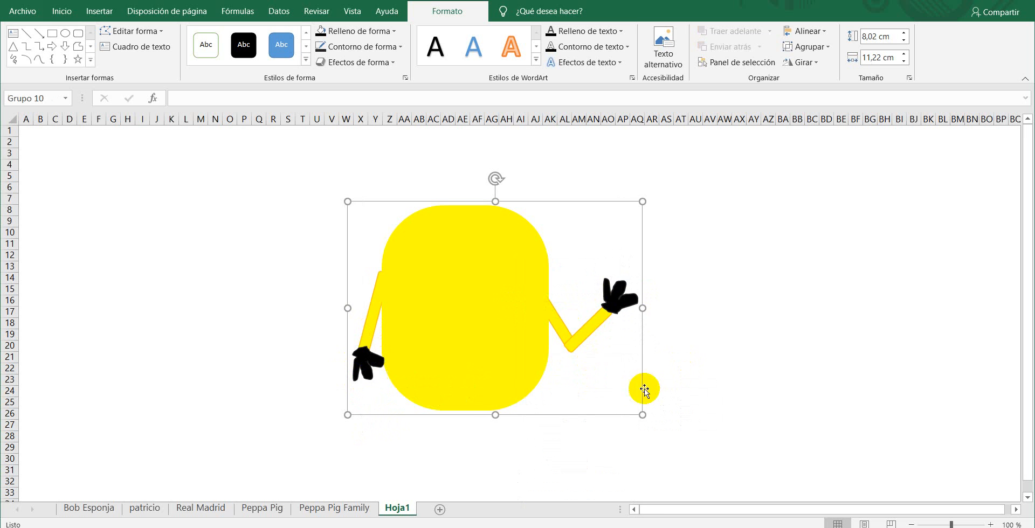
click(772, 359)
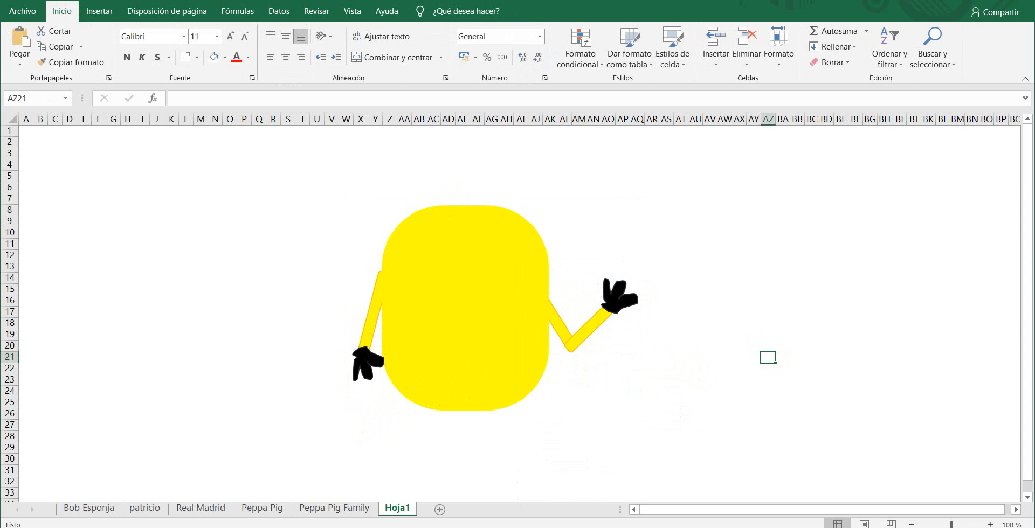
Draw a thin rectangle about 0.3 cm by 2.82 cm and place it diagonally on the body's left side as a strap
click(102, 15)
click(162, 62)
click(195, 127)
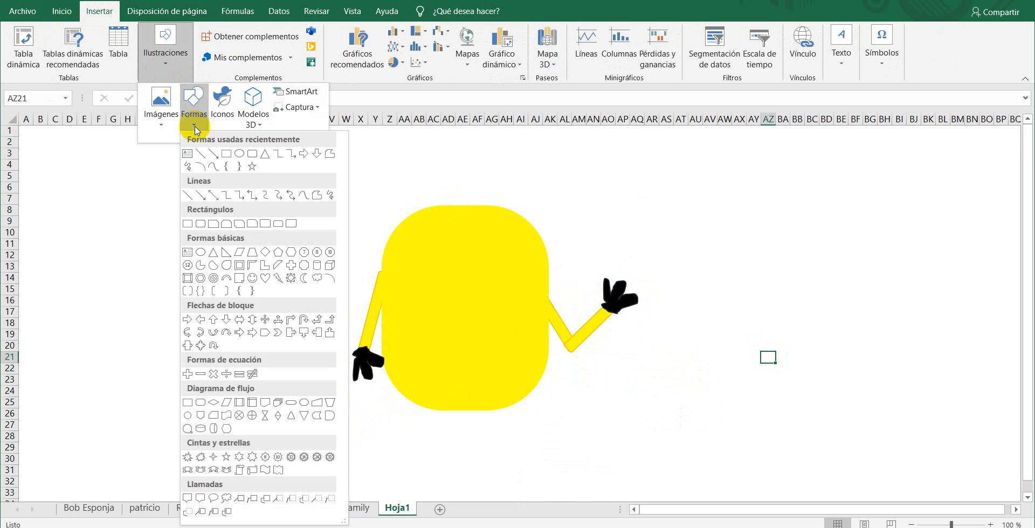
click(227, 153)
drag(223, 188, 288, 170)
drag(267, 204, 413, 296)
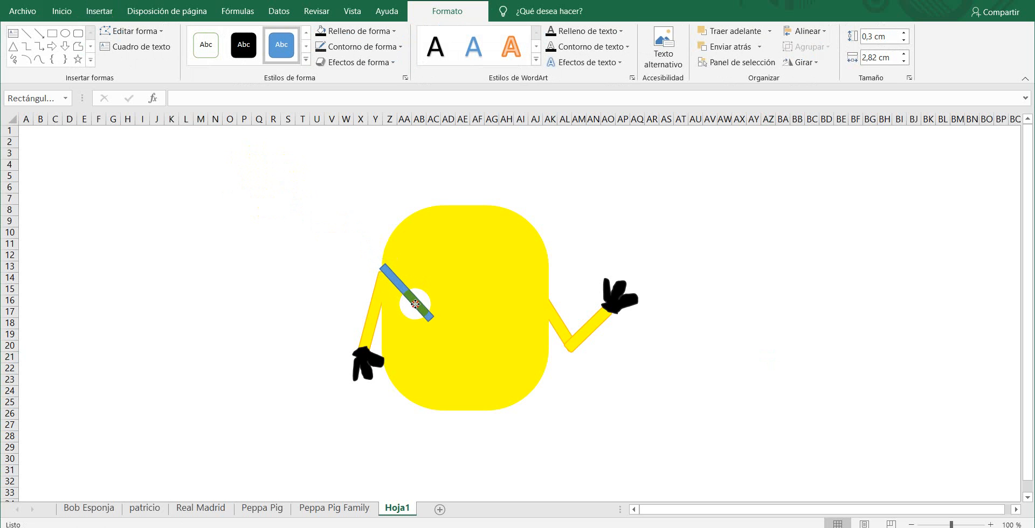
Place a second strap, about 0.37 cm by 2.34 cm, slanting the opposite way on the body's right side
drag(416, 306, 506, 332)
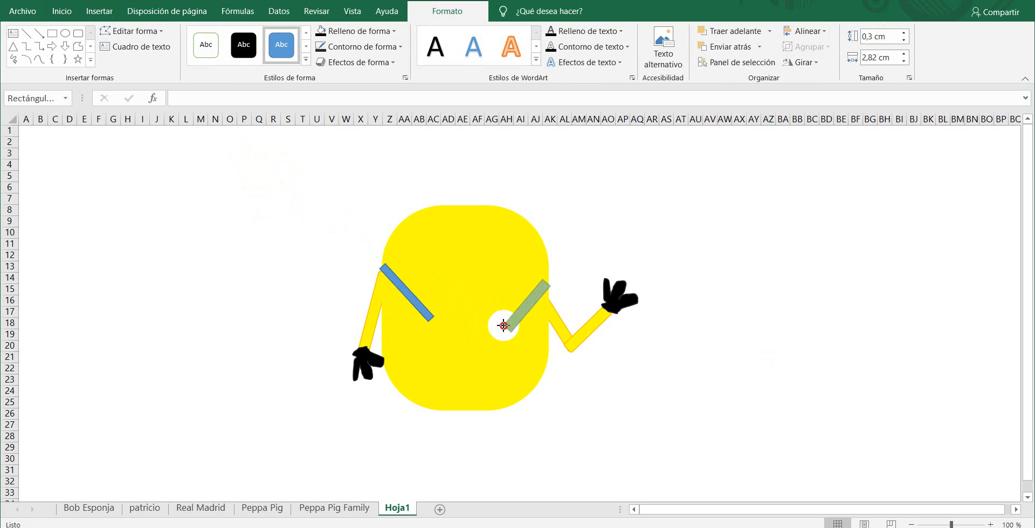
drag(504, 326, 505, 326)
click(407, 298)
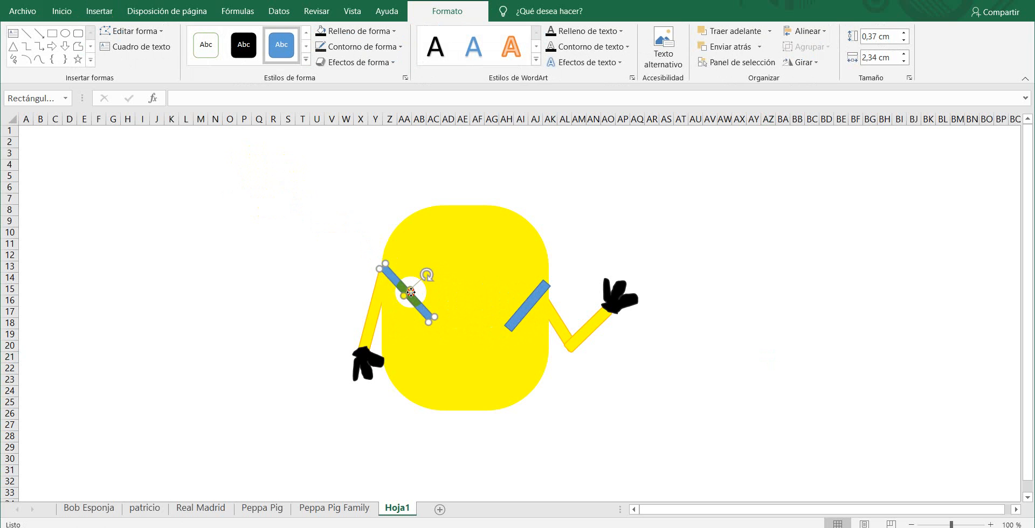
Reposition the right upper arm, forearm and hand so the arm starts at the right strap's upper end, and tilt that strap slightly
click(559, 327)
click(559, 328)
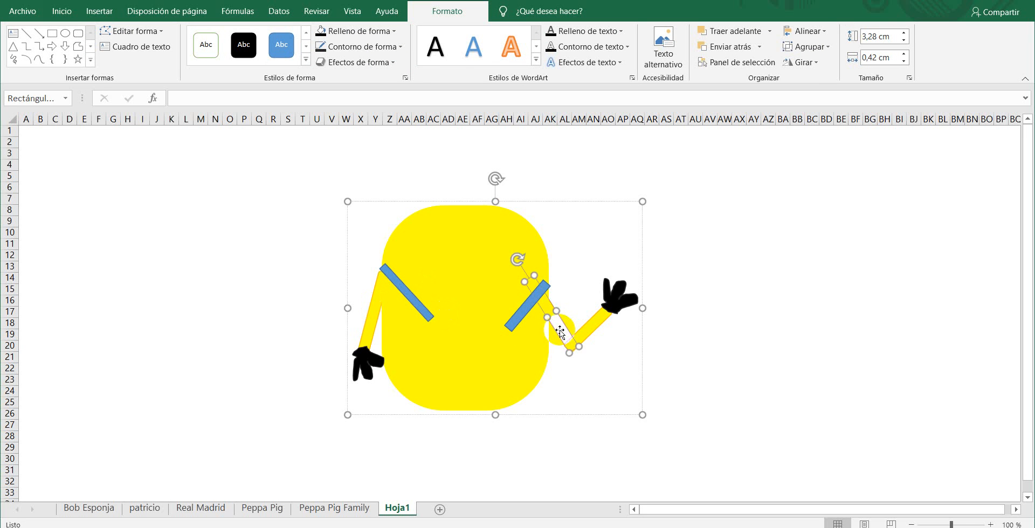
drag(560, 329, 591, 320)
click(589, 325)
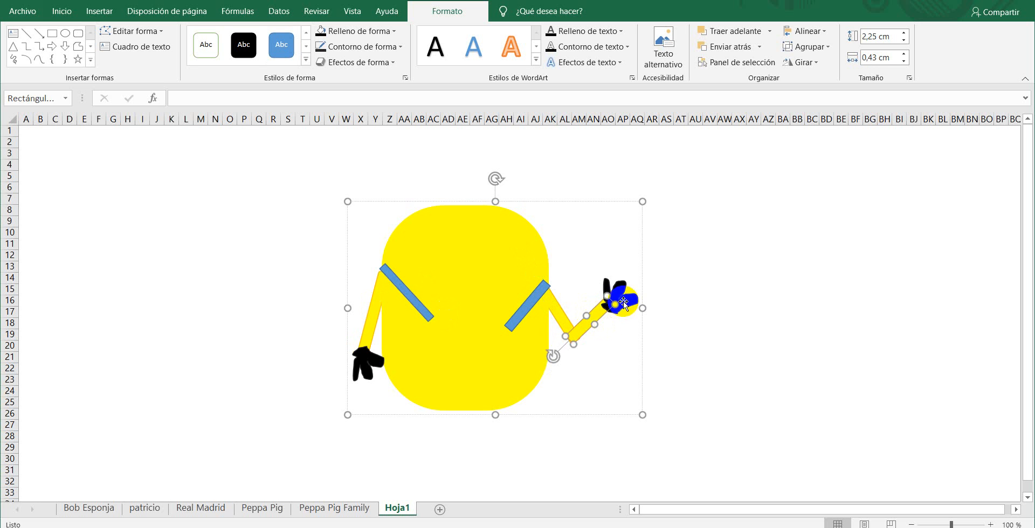
click(625, 300)
drag(628, 300, 624, 298)
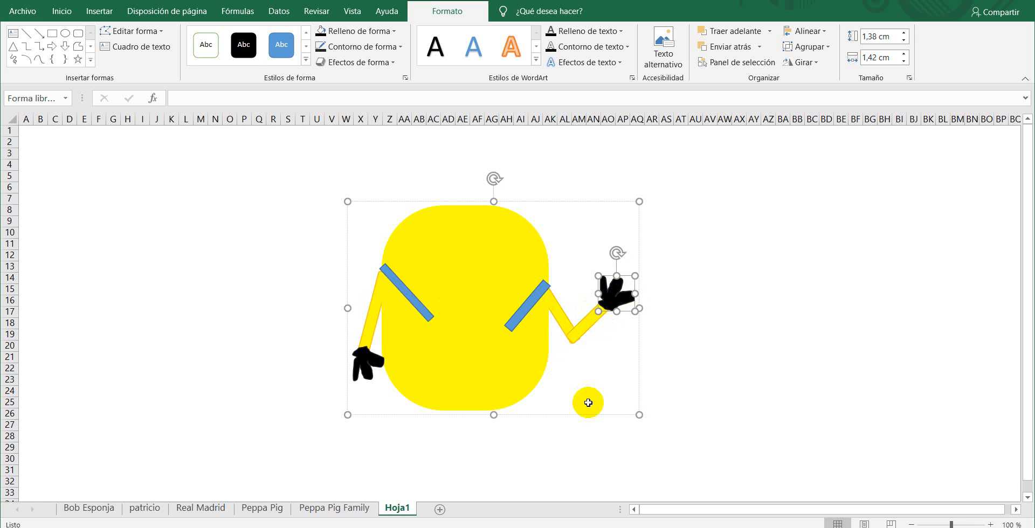
click(708, 402)
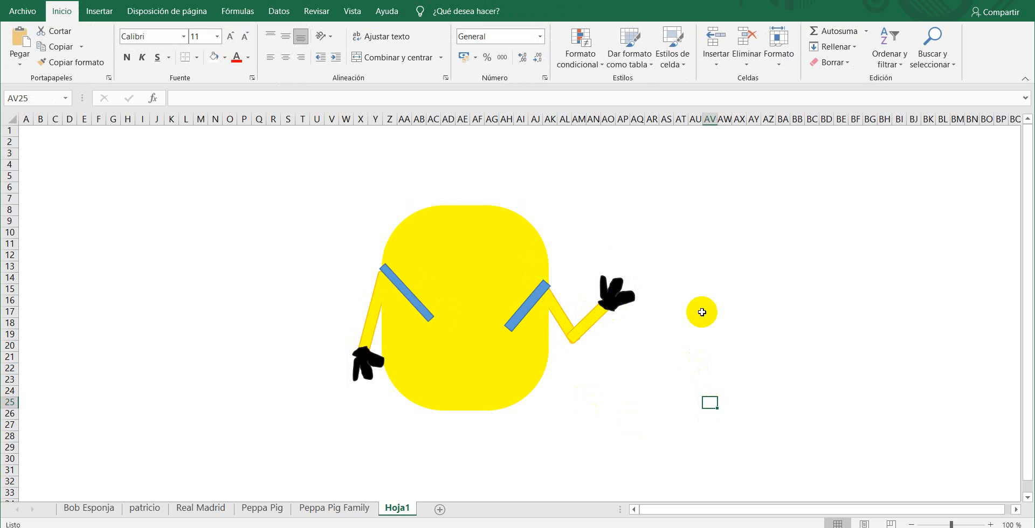
click(522, 317)
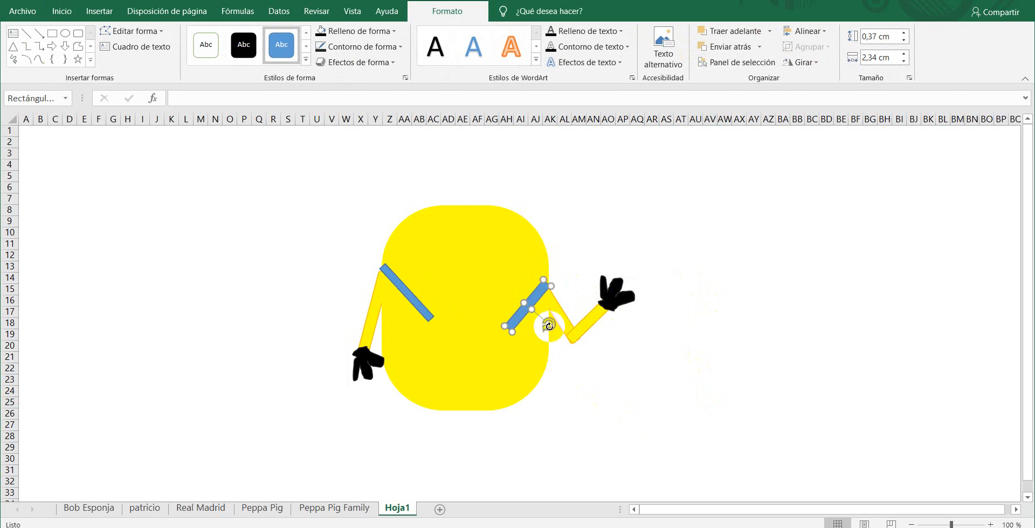
click(547, 326)
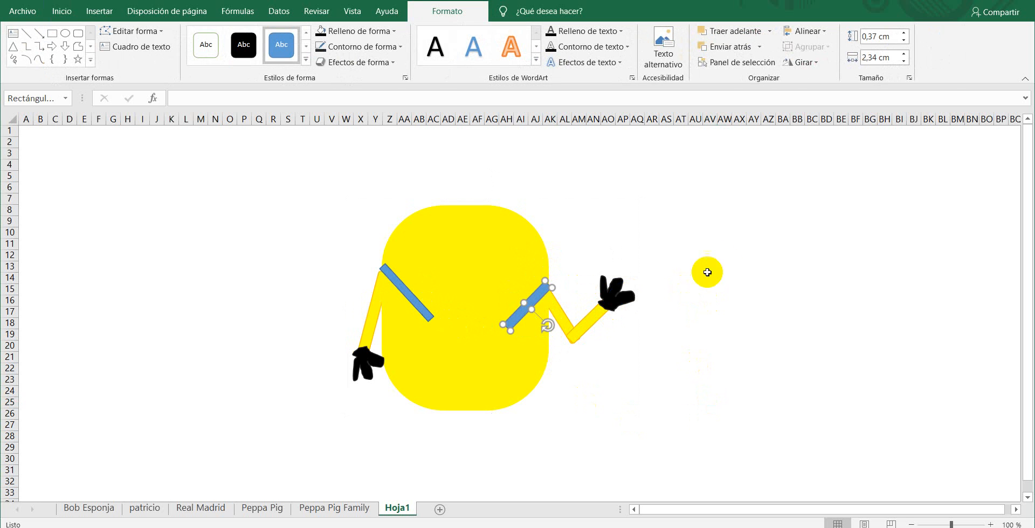
Draw a rounded rectangle about 3.73 cm high by 4.53 cm wide and place it on the body's lower half as the overalls' bib
click(108, 11)
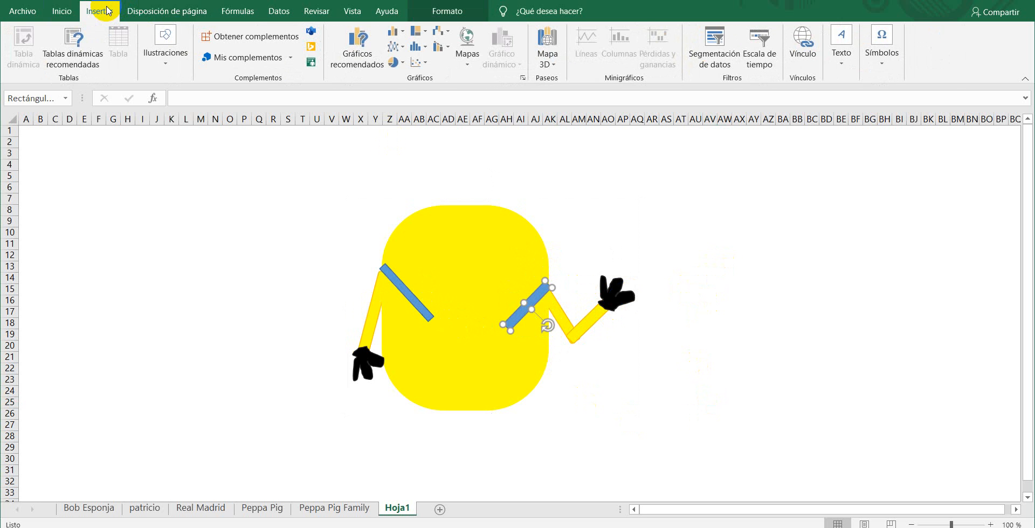
click(156, 62)
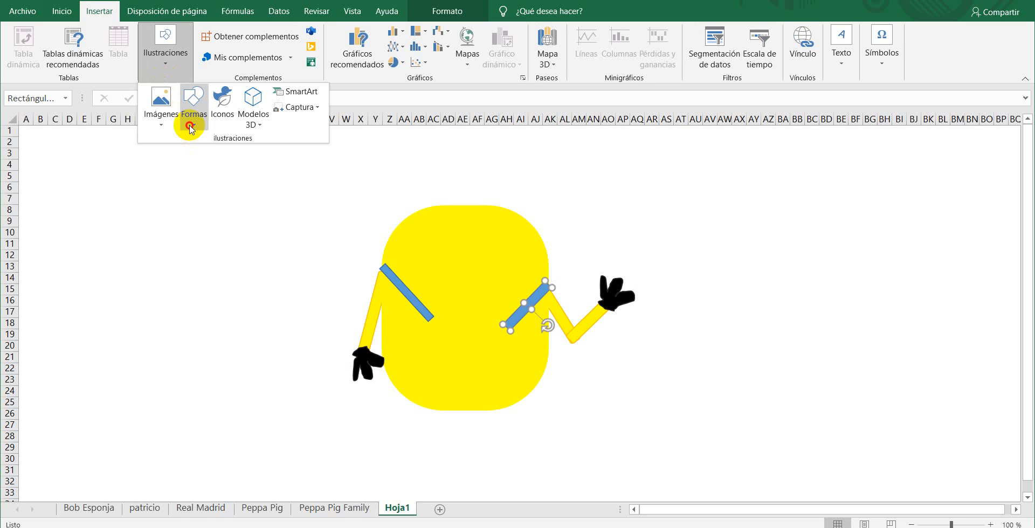
click(193, 119)
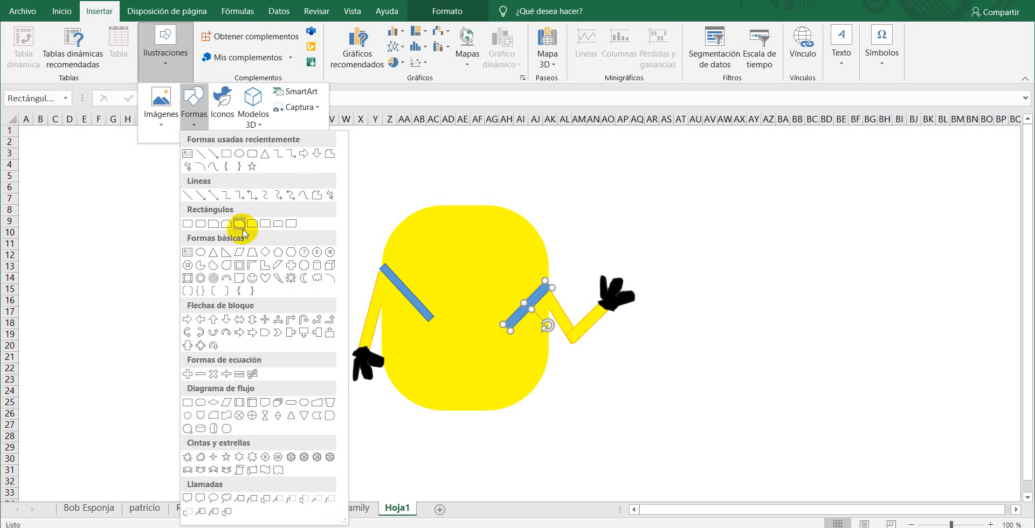
click(202, 229)
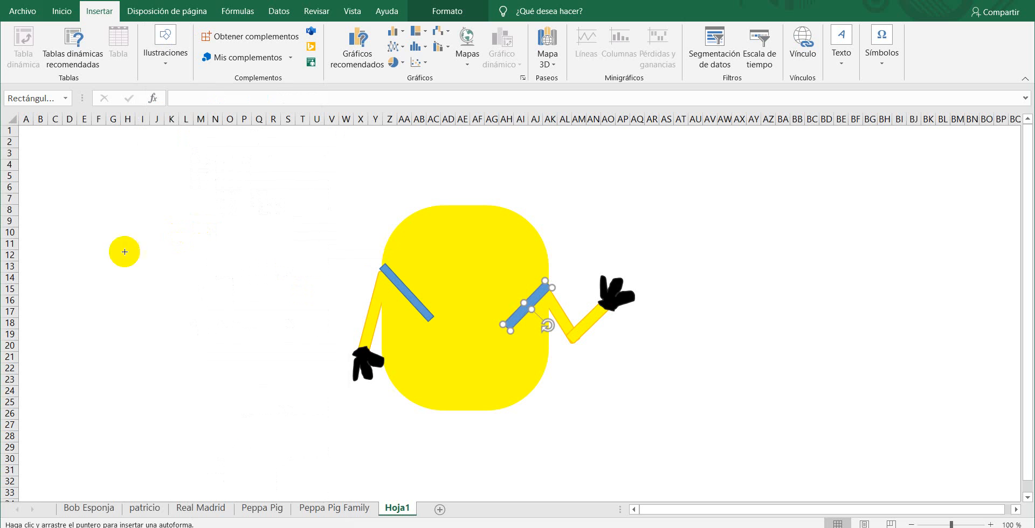
drag(116, 250, 215, 316)
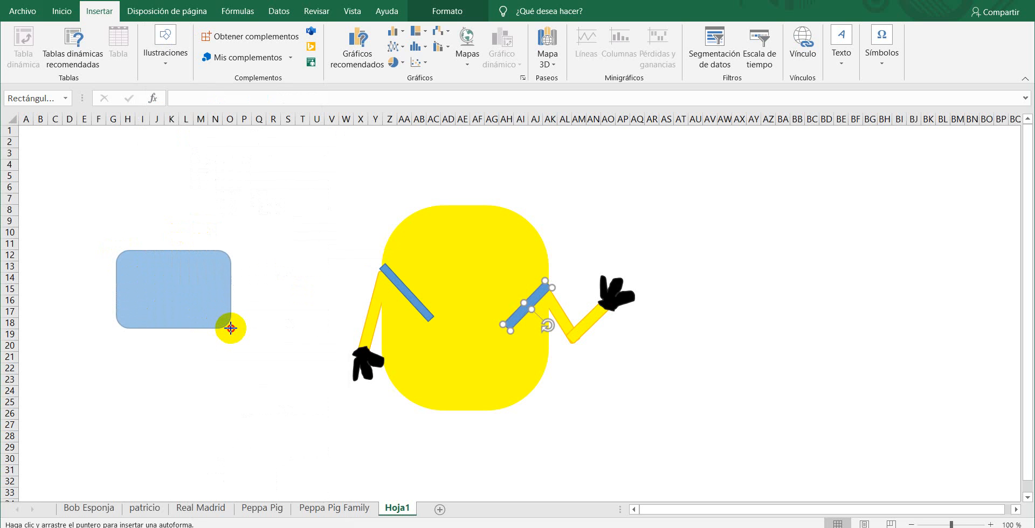
mouse_move(232, 330)
mouse_down()
mouse_move(434, 394)
mouse_move(481, 395)
mouse_move(467, 412)
mouse_up()
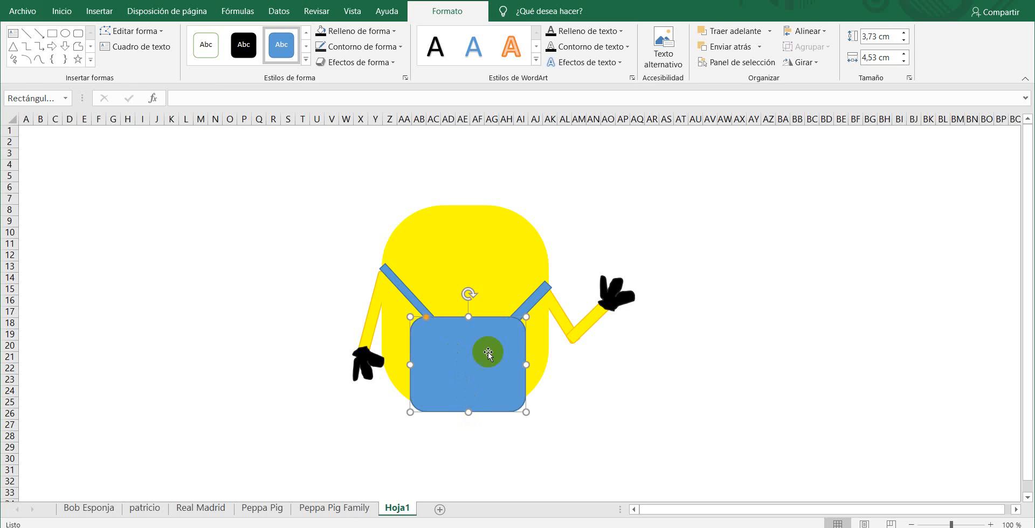
Bring both straps in front of the rounded bib
right_click(530, 301)
click(576, 158)
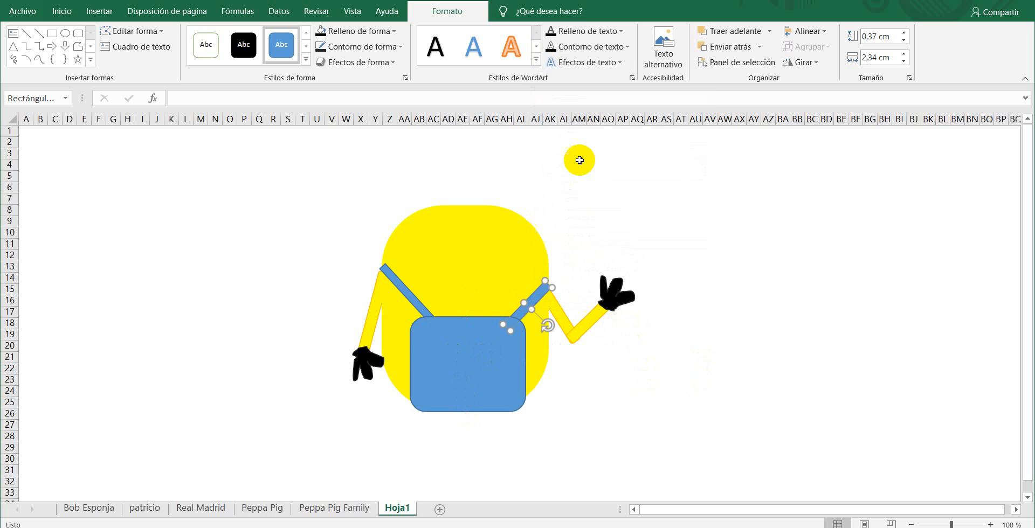
right_click(406, 295)
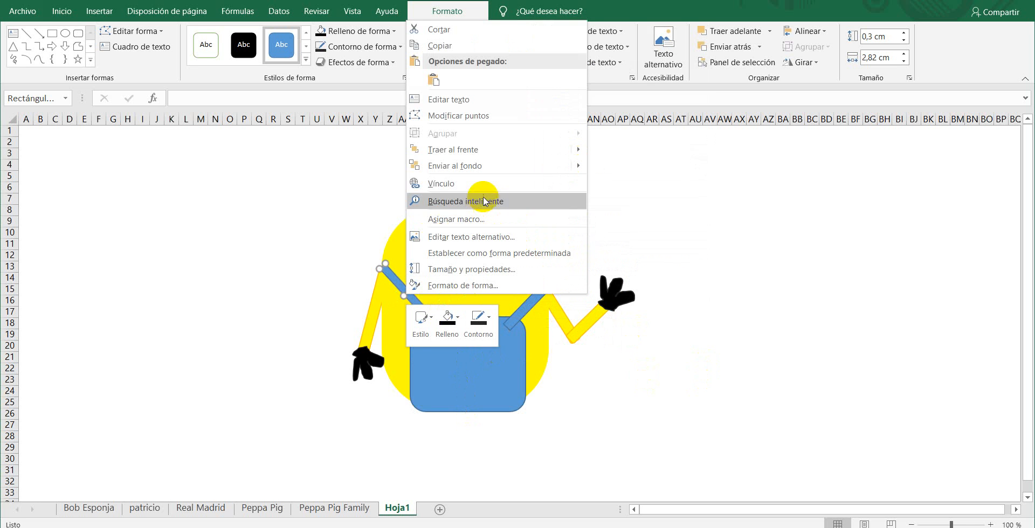
click(487, 155)
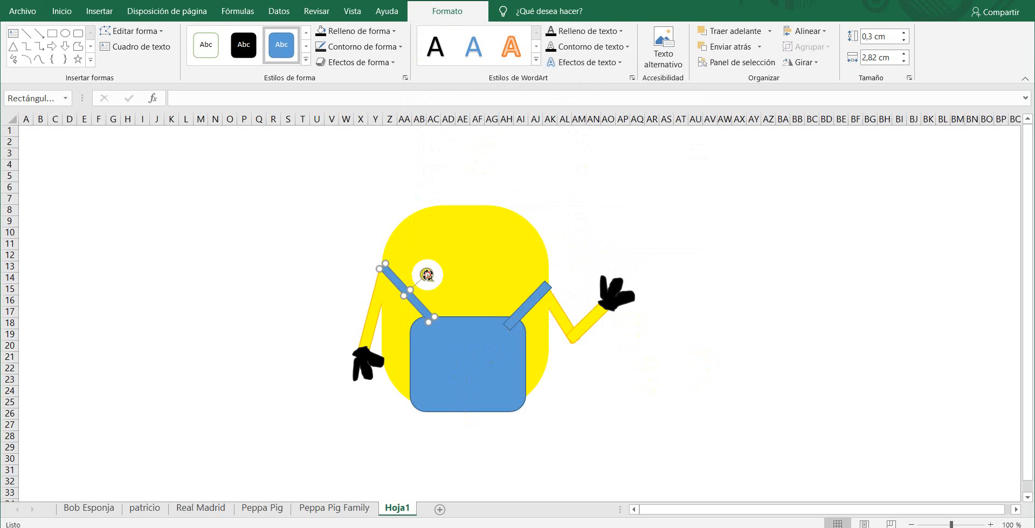
Rotate the left strap to meet the bib's upper-left corner and thicken it to about 0.43 cm
drag(427, 276, 407, 311)
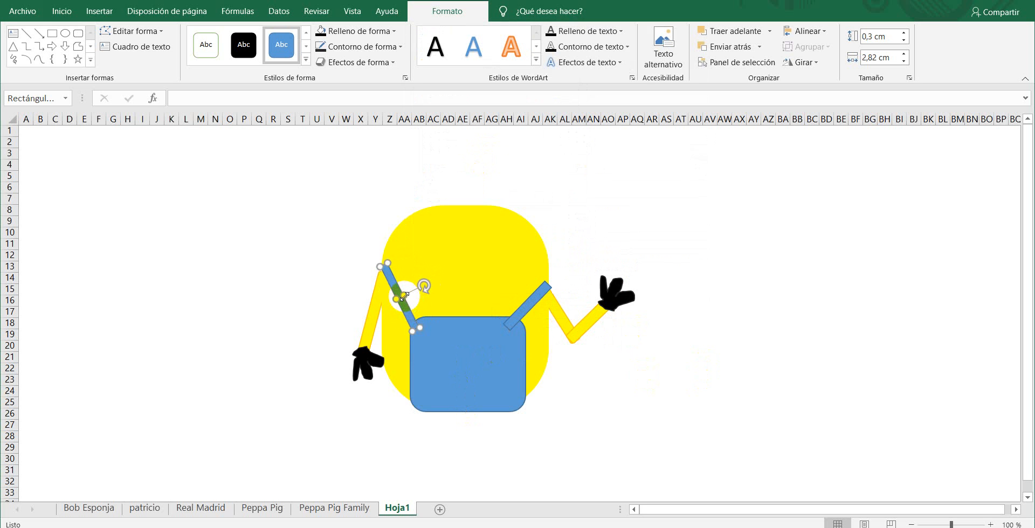
drag(406, 296, 408, 294)
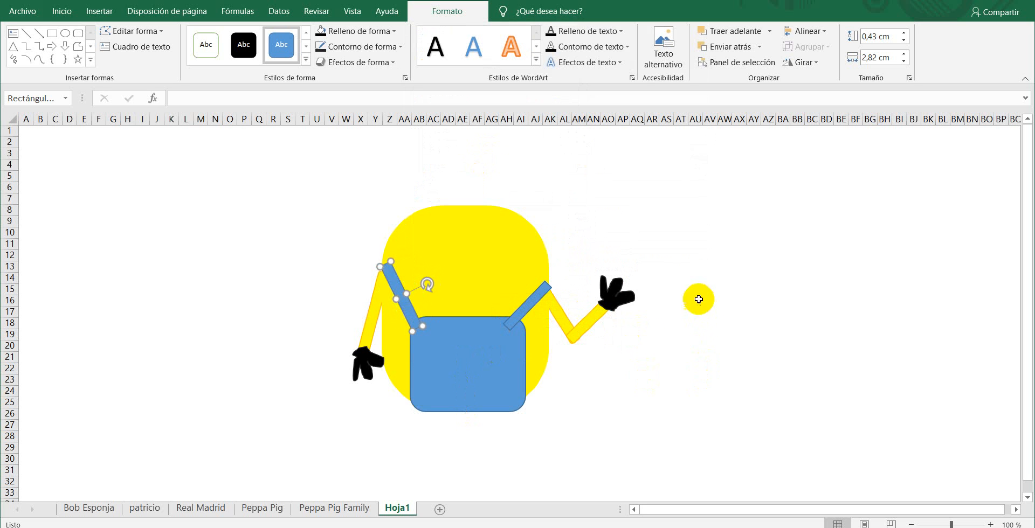
Group the two straps with the rounded bib
ctrl+click(521, 315)
ctrl+click(479, 362)
right_click(479, 362)
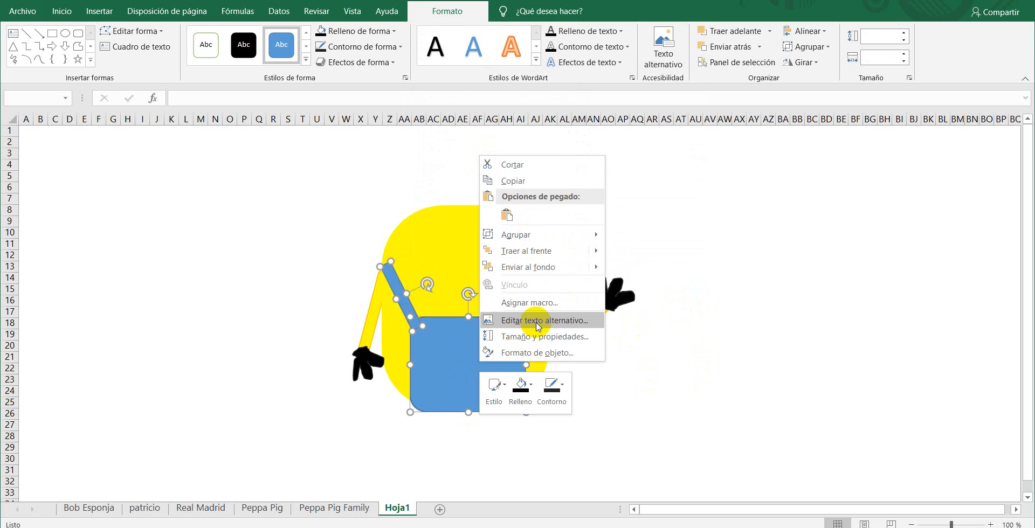
mouse_move(556, 242)
click(614, 234)
Group the overalls with the yellow body, arms and hands
ctrl+click(497, 237)
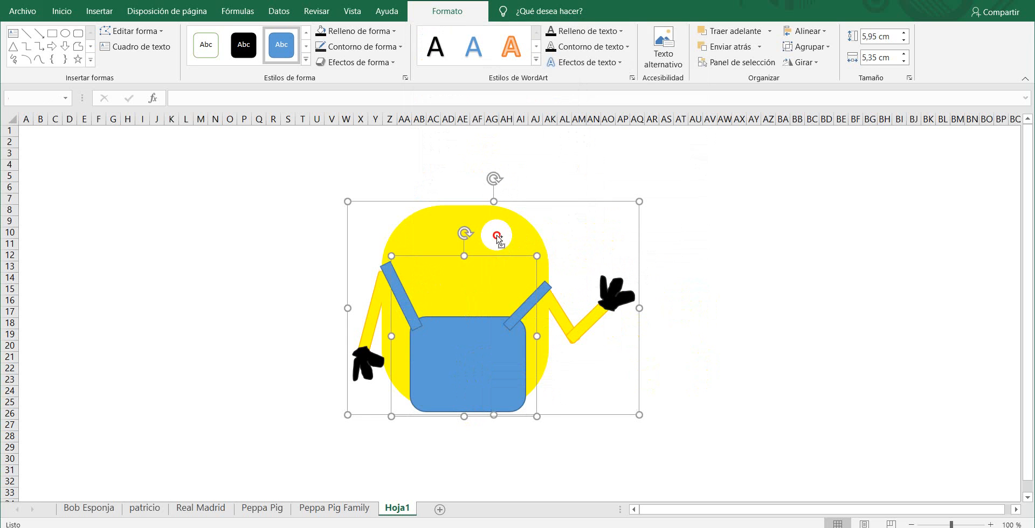
right_click(497, 236)
mouse_move(606, 315)
click(643, 313)
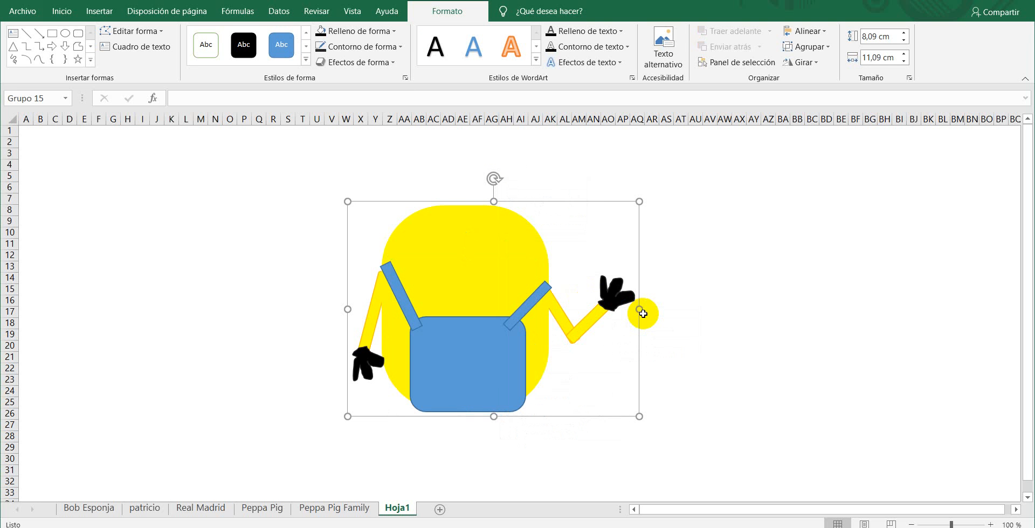
Draw a black oval button about 0.34 cm high and 0.25 cm wide where the left strap meets the bib
click(93, 14)
click(166, 53)
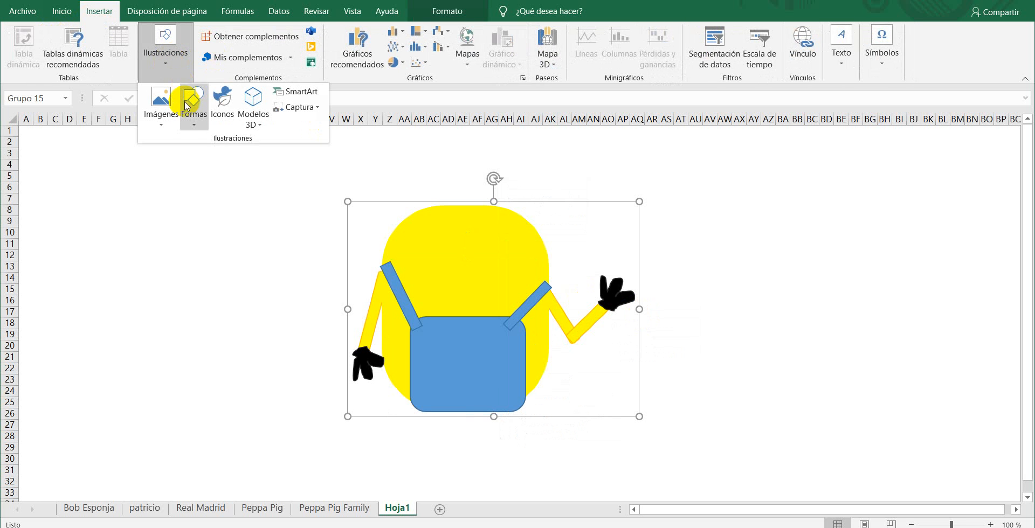
click(194, 132)
click(233, 156)
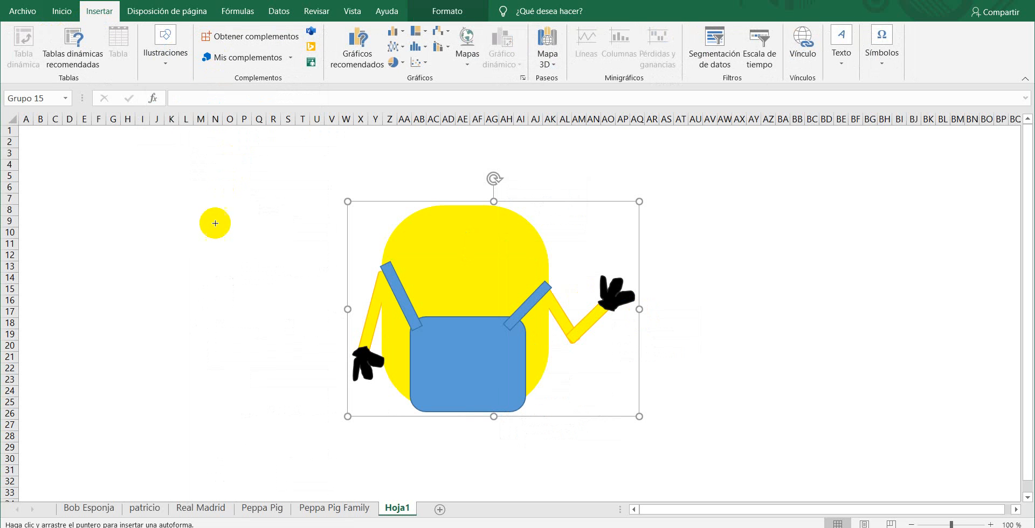
drag(228, 228, 223, 220)
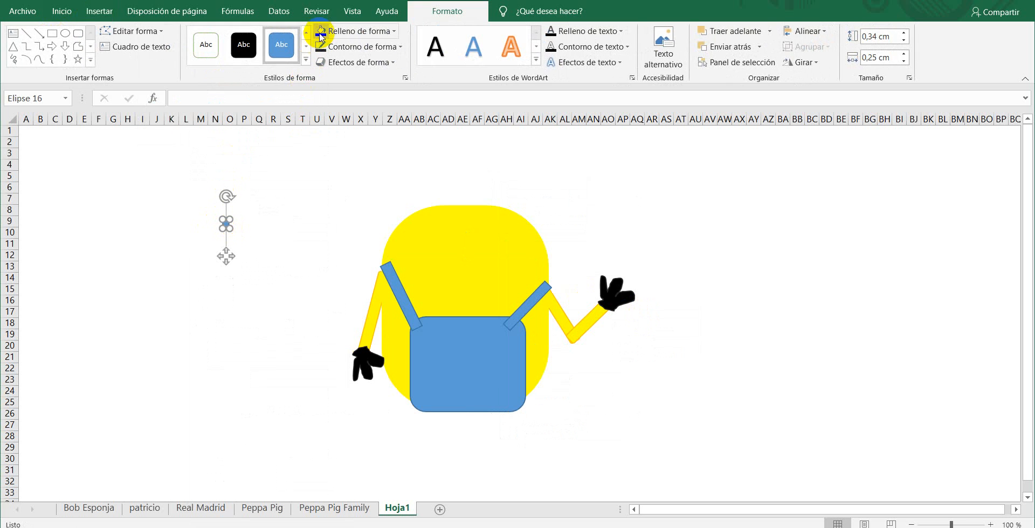
drag(226, 255, 415, 362)
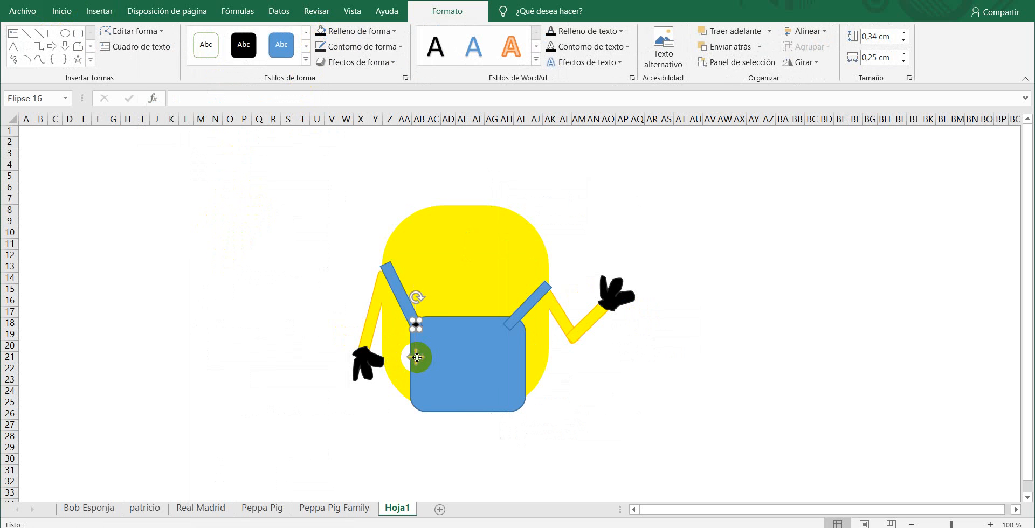
Duplicate the black button onto the lower end of the right strap and group the two buttons
key(ctrl+d)
drag(427, 370, 513, 357)
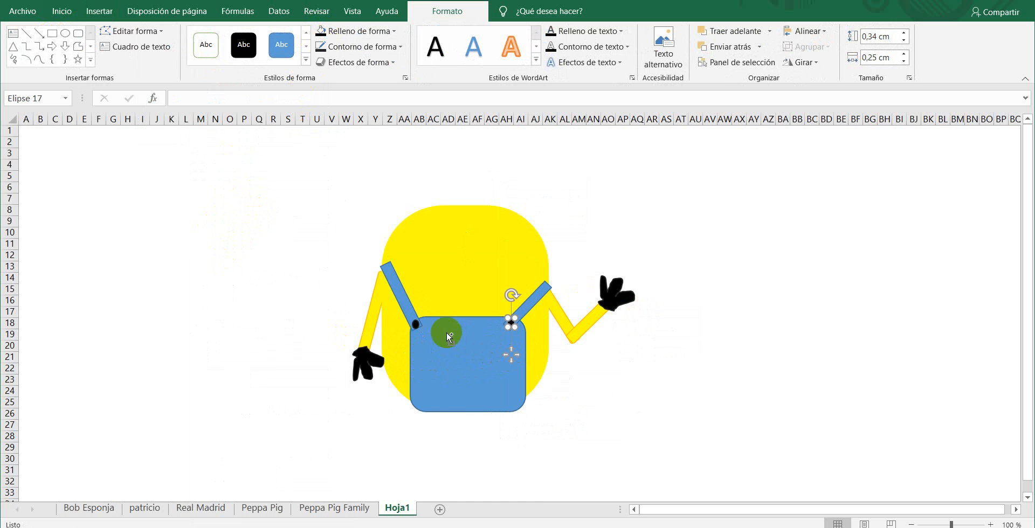
shift+click(416, 324)
right_click(416, 322)
mouse_move(517, 400)
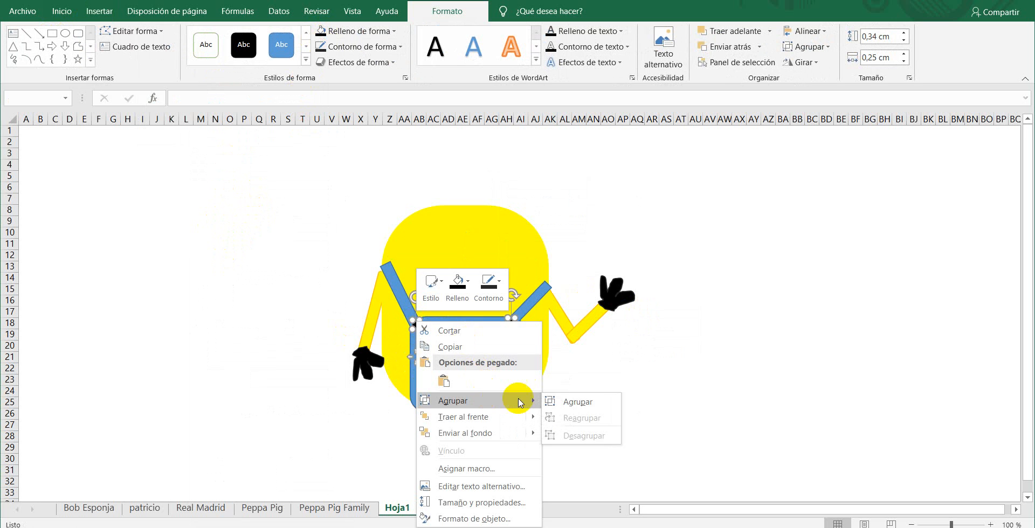
click(563, 401)
Group the pair of buttons with the rest of the character
shift+click(483, 248)
right_click(487, 257)
click(568, 346)
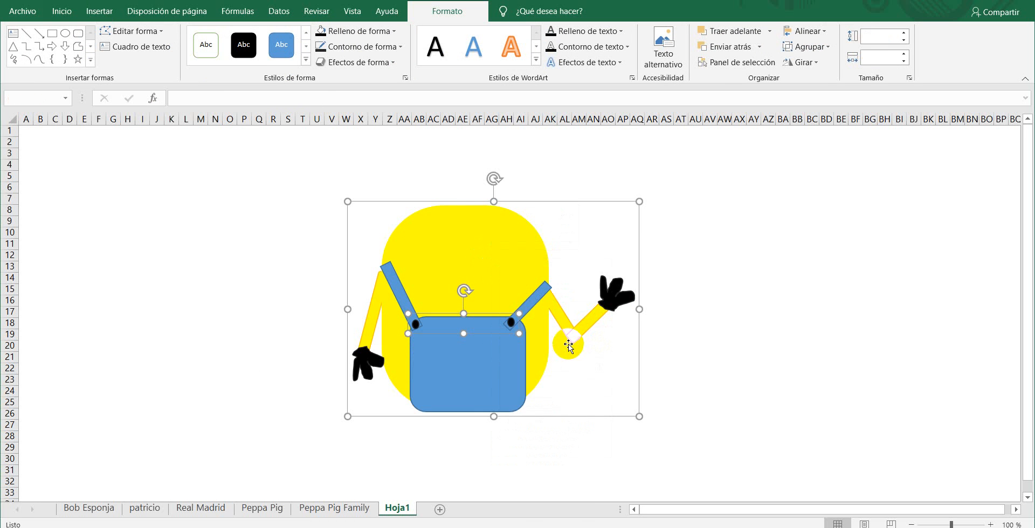
right_click(486, 279)
mouse_move(605, 357)
click(647, 358)
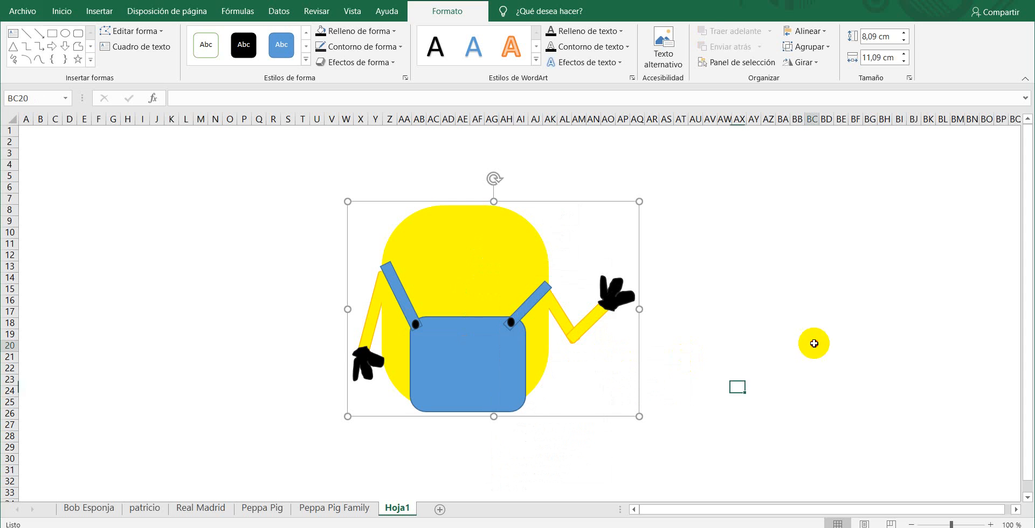
click(812, 344)
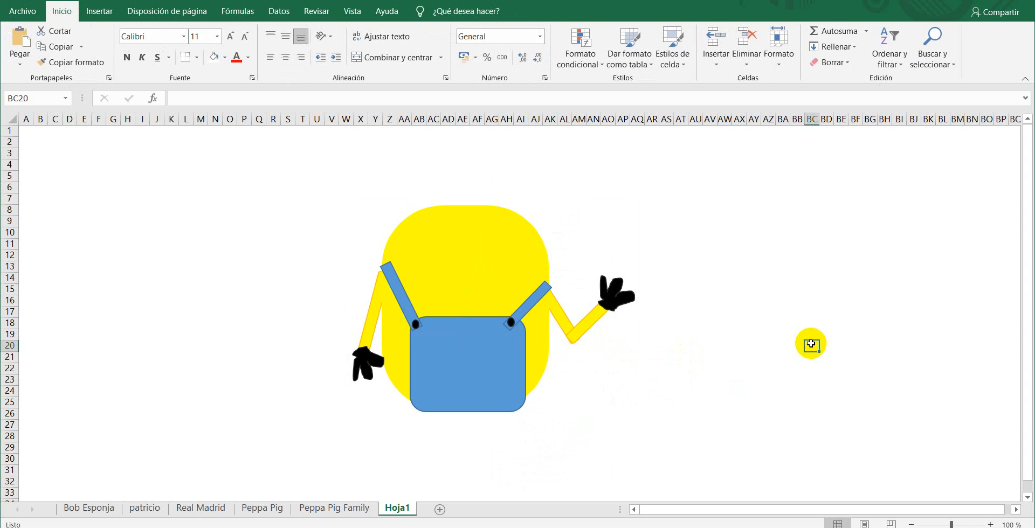
Draw a freehand side piece of the overalls, about 1.65 cm high and 1.06 cm wide, from the bib's left edge along the body's lower curve
click(99, 11)
click(158, 65)
click(194, 108)
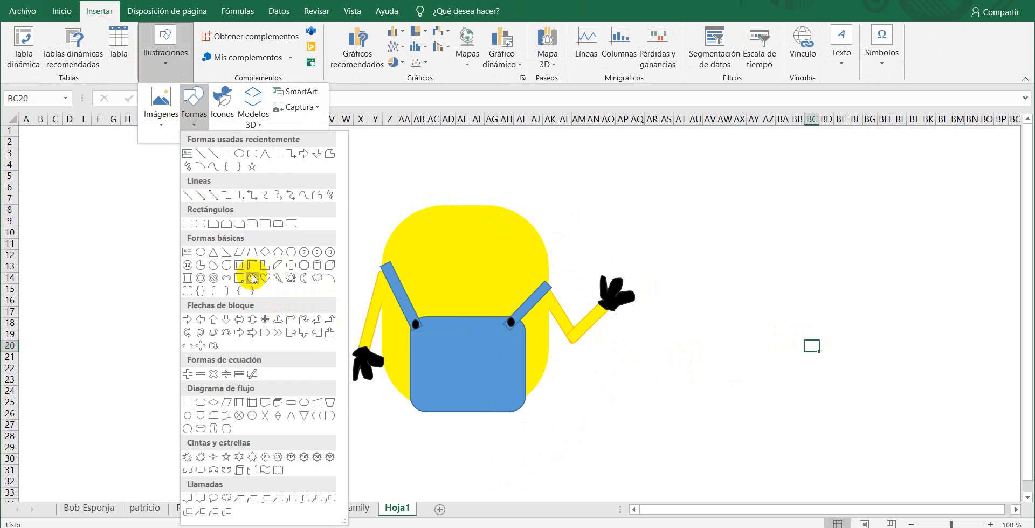
click(188, 166)
drag(358, 362, 351, 364)
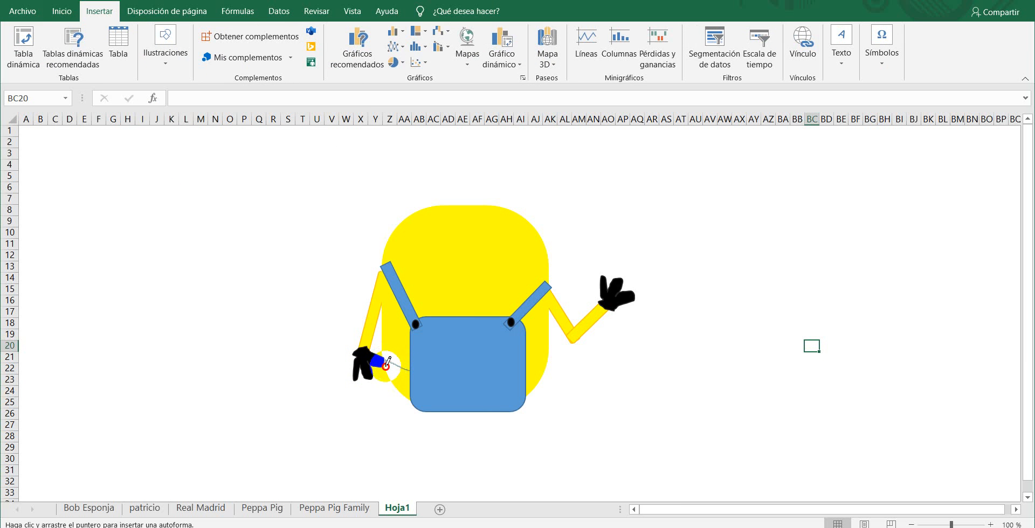
drag(393, 386, 412, 402)
Fill the left side piece with blue and give it a darker blue outline ¾ pt thick
click(355, 32)
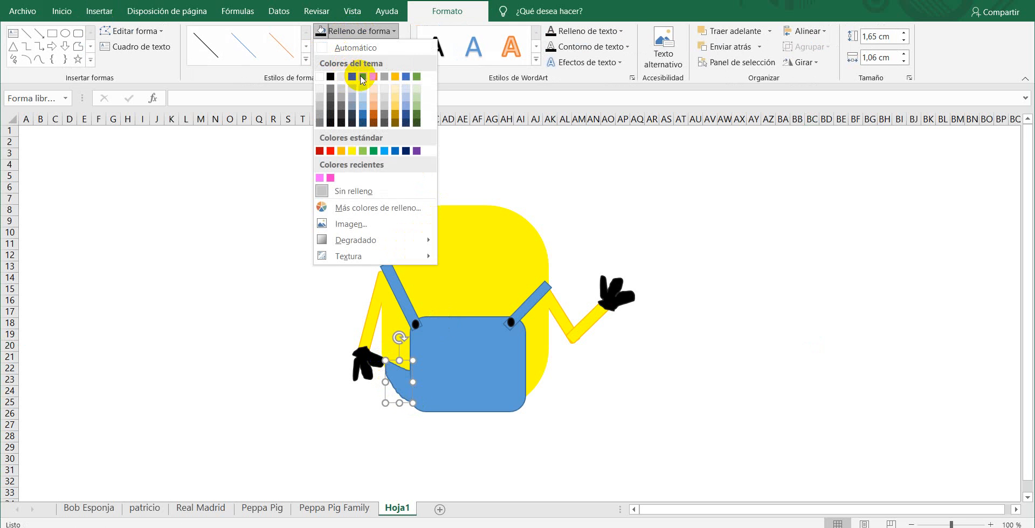
click(363, 77)
click(362, 47)
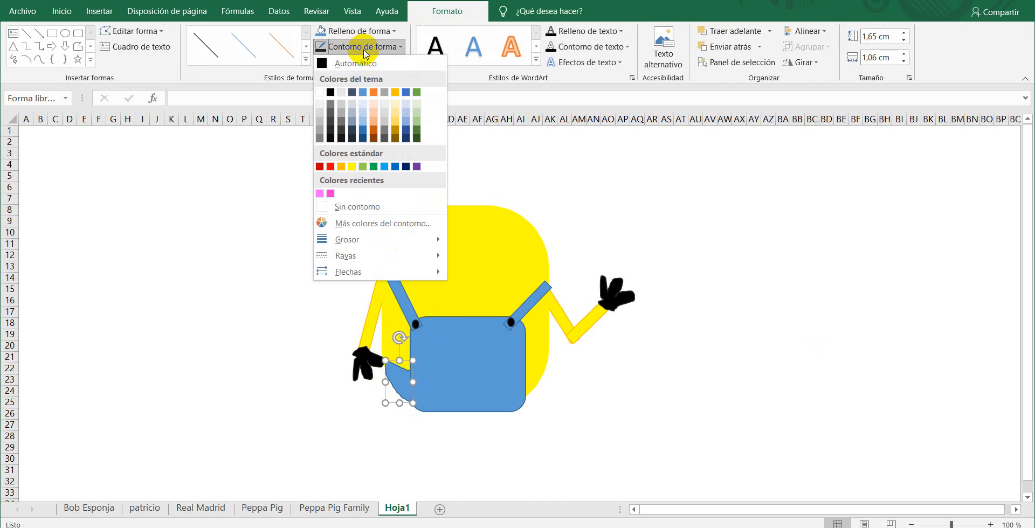
click(363, 131)
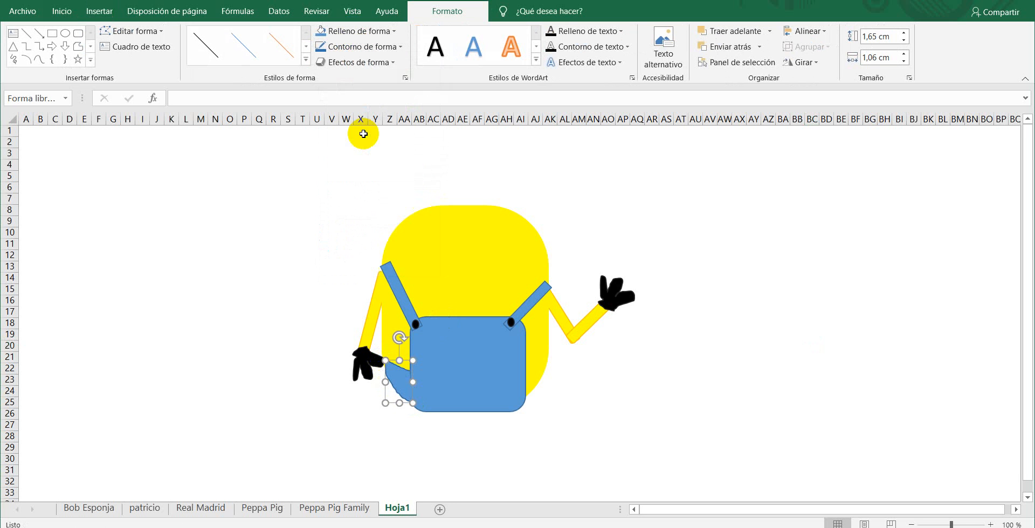
click(362, 47)
mouse_move(397, 240)
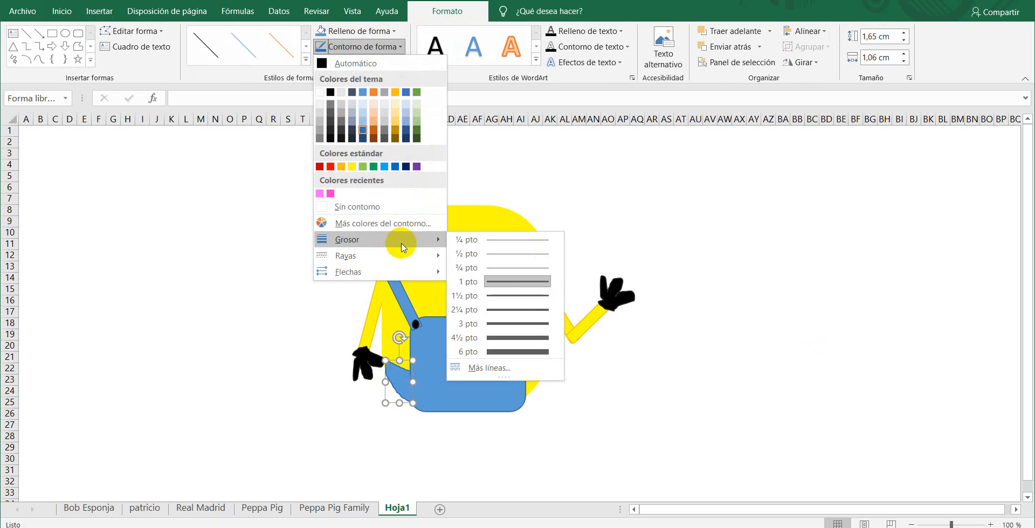
click(522, 270)
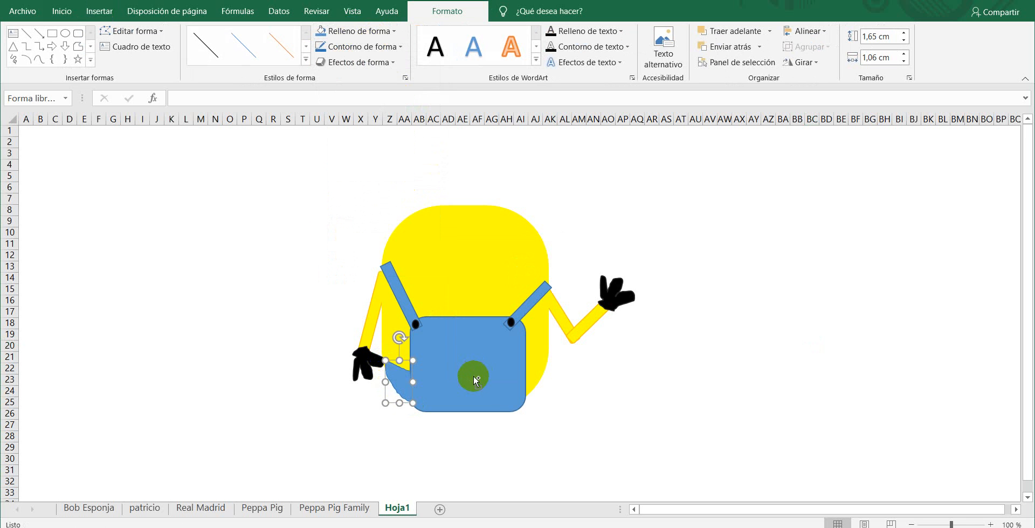
Group the left side piece of the overalls with the character
ctrl+click(476, 381)
right_click(476, 381)
click(603, 249)
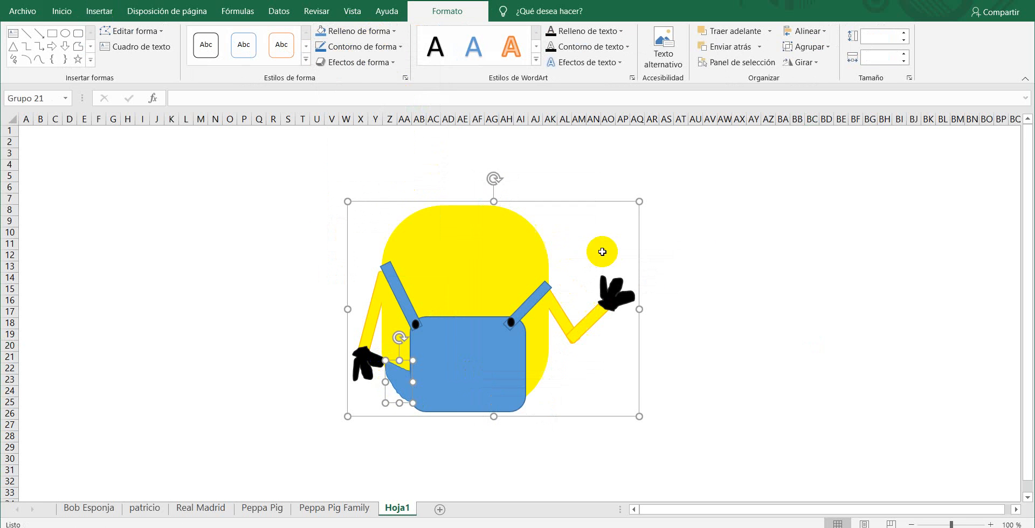
click(796, 267)
Copy the left side piece and place it mirrored against the bib's right edge
click(396, 379)
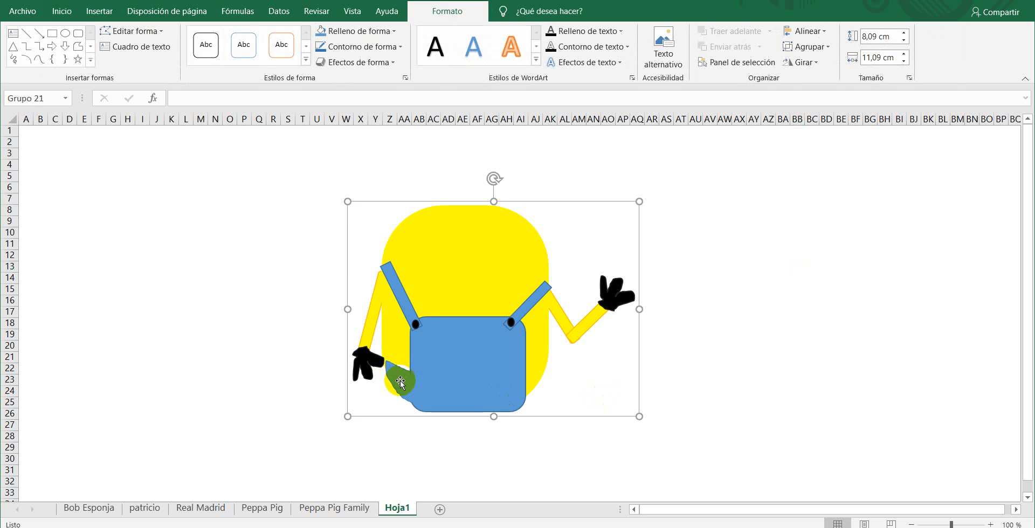
click(400, 382)
key(ctrl+v)
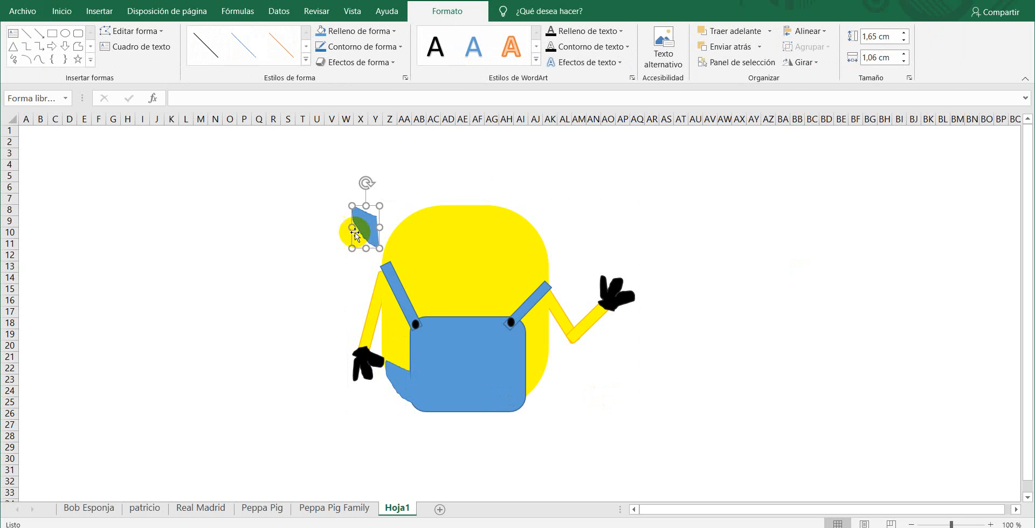
drag(352, 228, 519, 387)
Group the right side piece of the overalls with the rest of the character
click(399, 382)
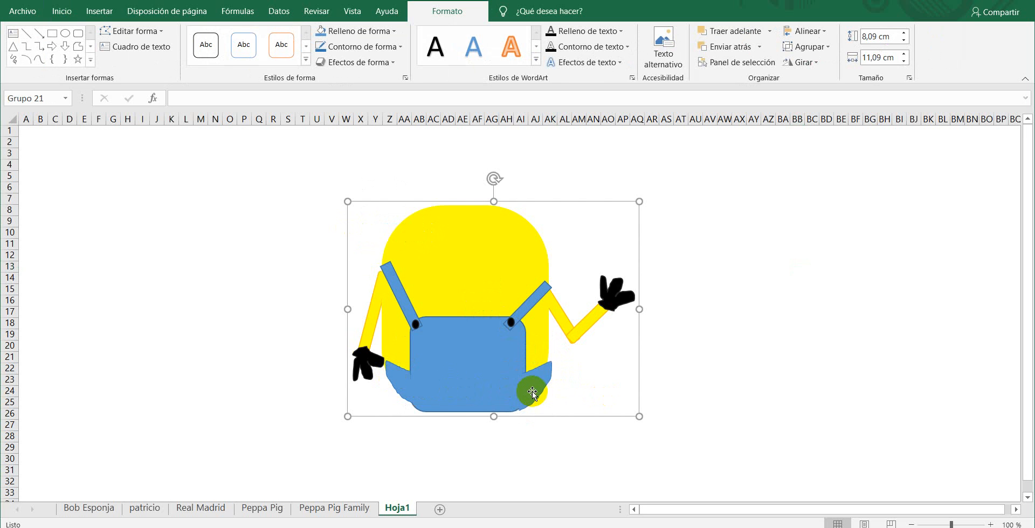
click(533, 390)
shift+click(488, 298)
right_click(473, 281)
mouse_move(536, 357)
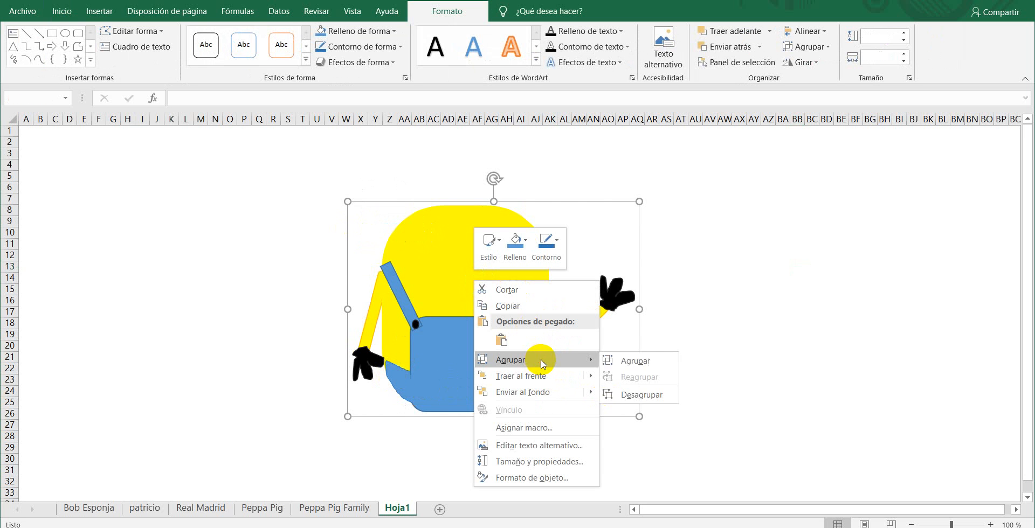
click(671, 353)
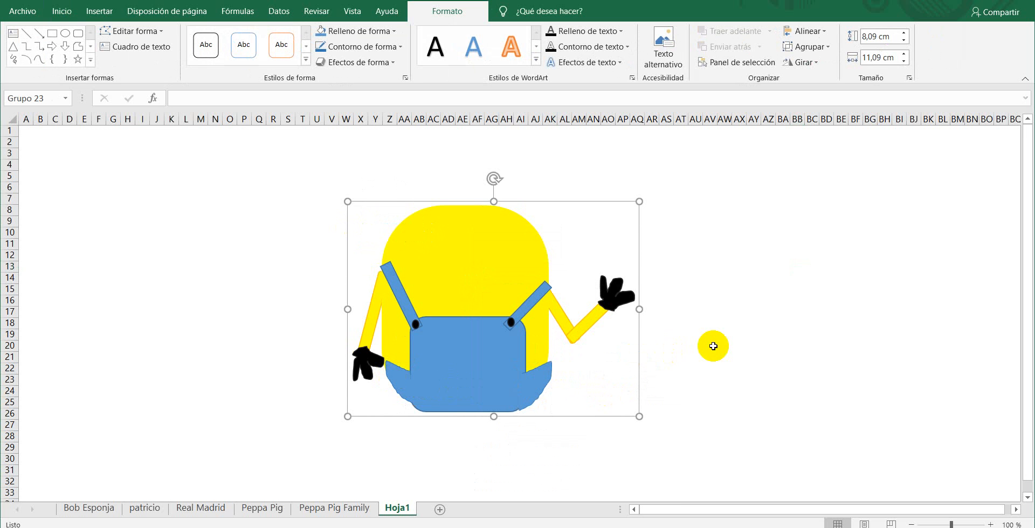
Draw a blue rectangular leg about 0.76 cm wide and 0.28 cm high under the bib's left half and place a copy under the right half
click(99, 10)
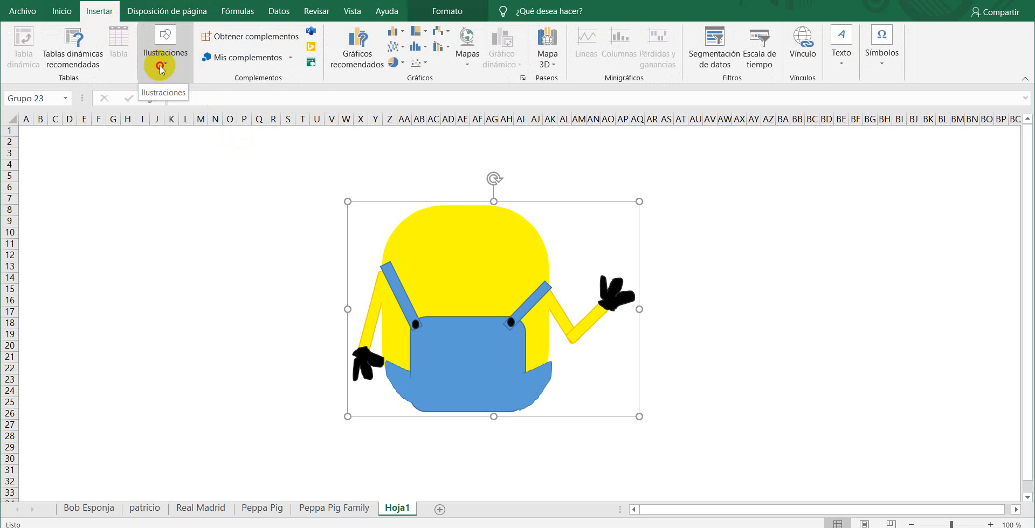
click(161, 68)
click(196, 120)
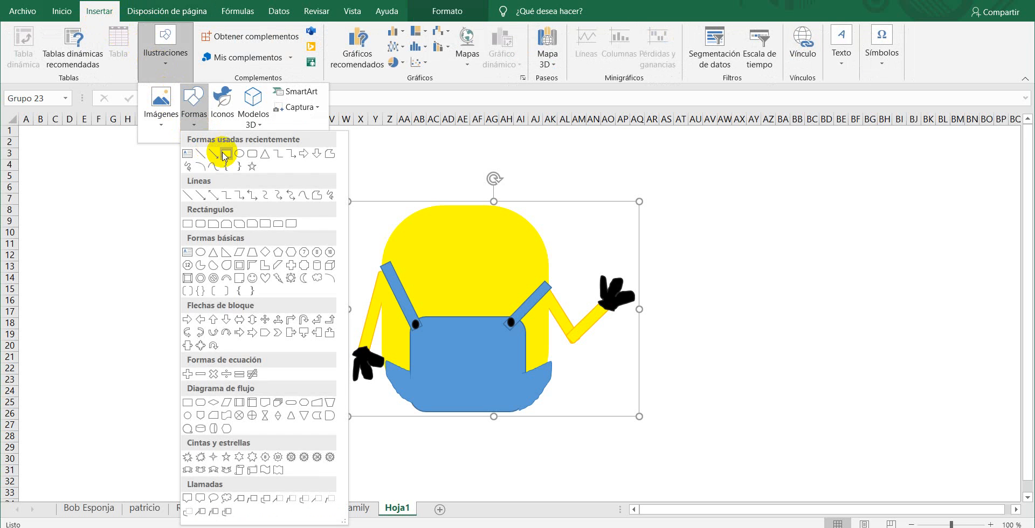
click(225, 157)
drag(252, 381, 438, 451)
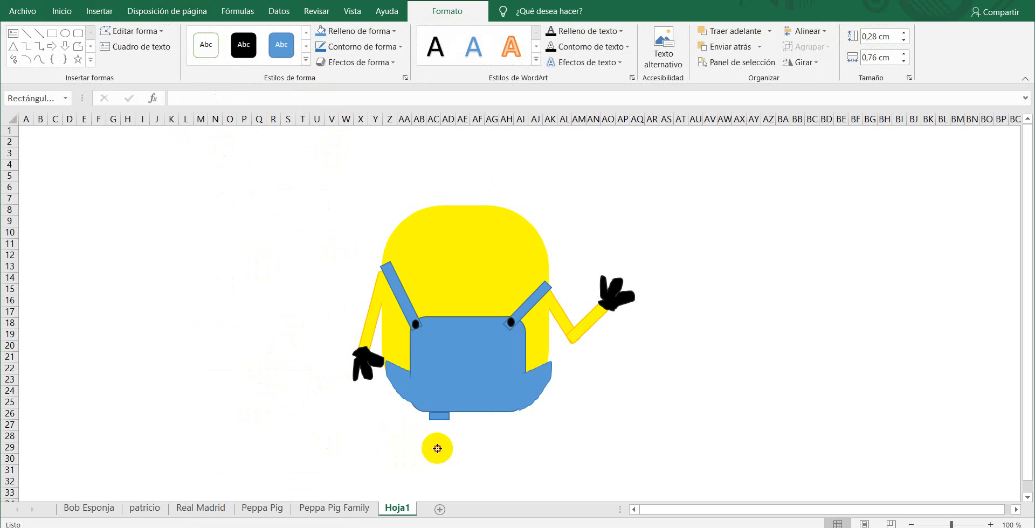
drag(437, 448, 499, 449)
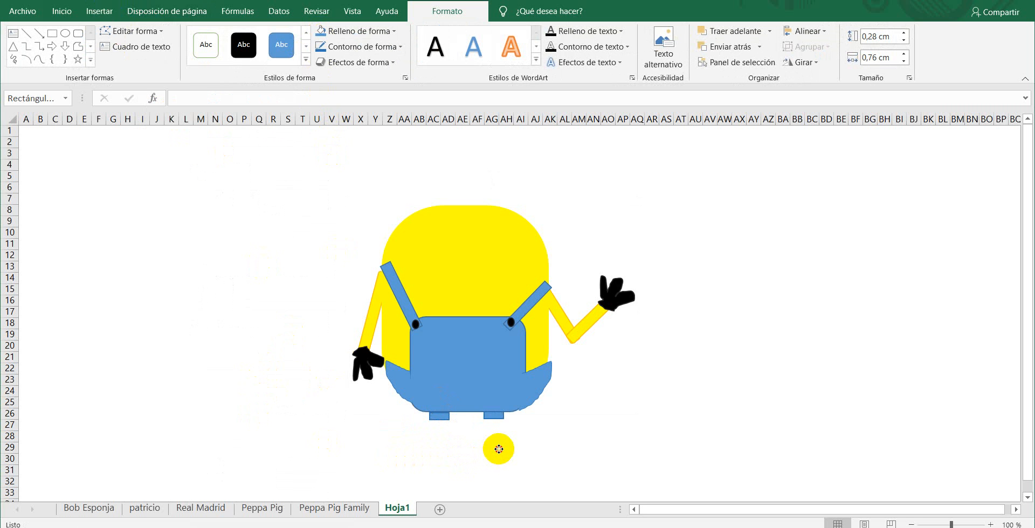
Group both legs with the rest of the character
ctrl+click(439, 417)
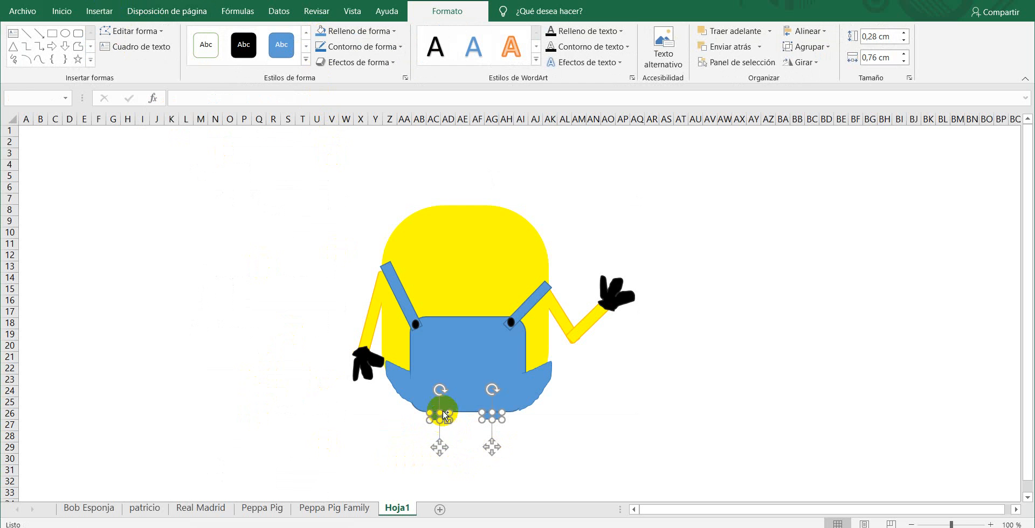
ctrl+click(441, 365)
right_click(442, 374)
mouse_move(550, 237)
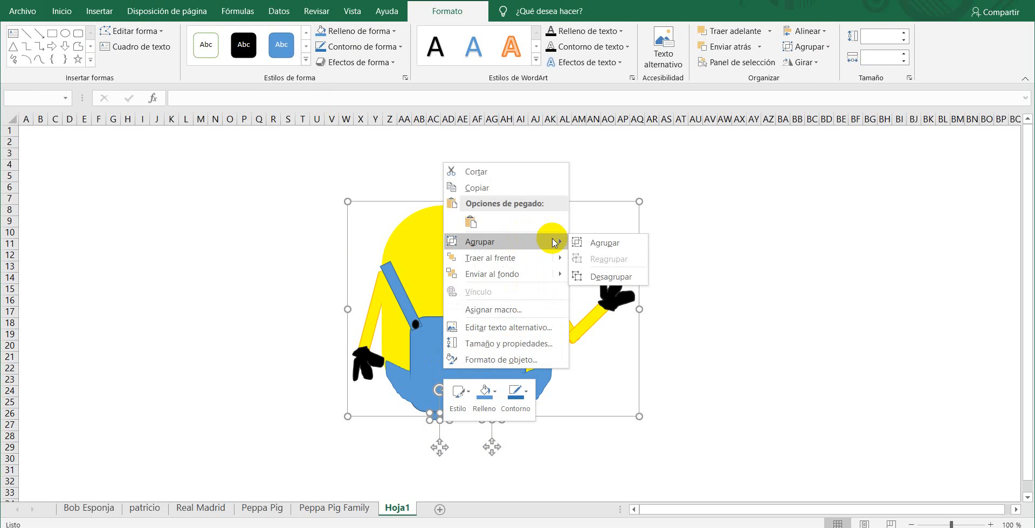
click(602, 241)
click(376, 468)
click(439, 416)
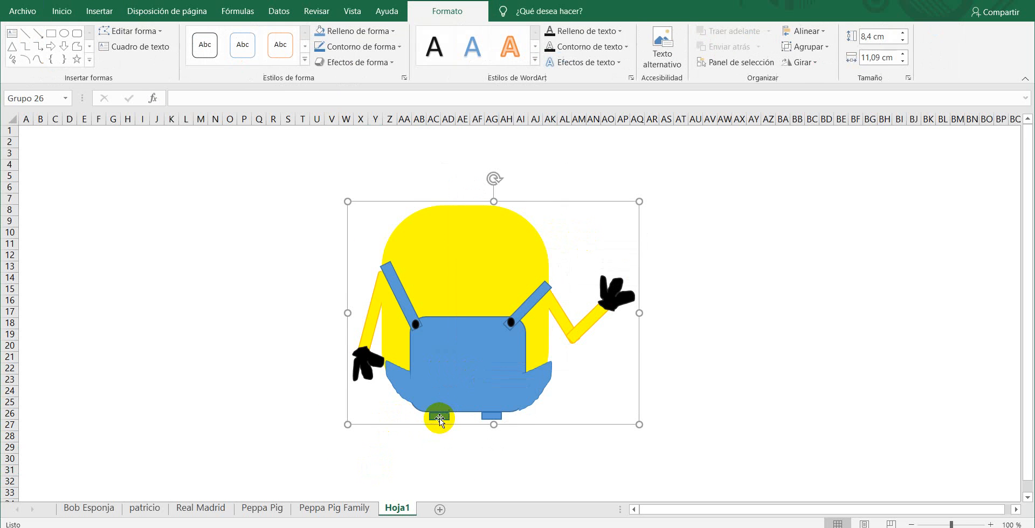
click(439, 416)
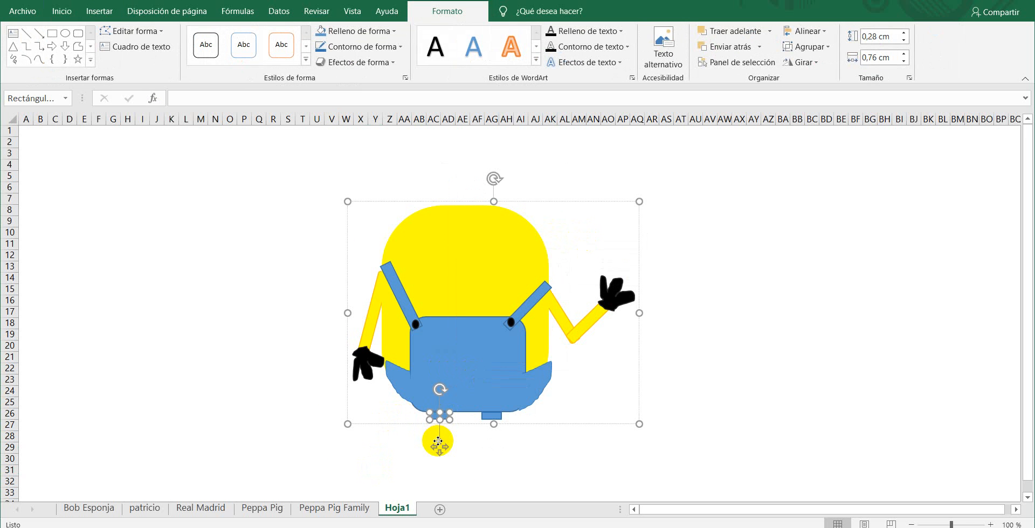
click(389, 461)
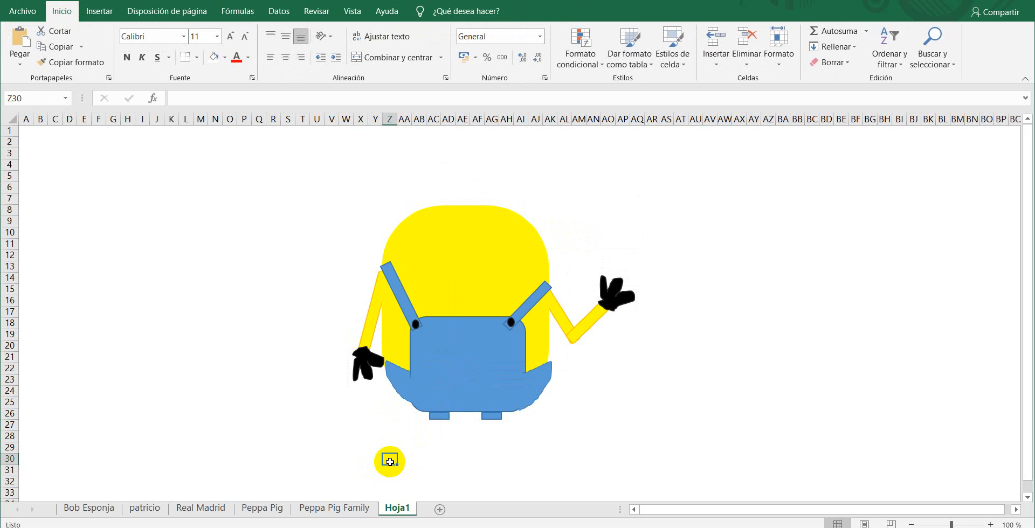
Draw a freehand shoe outline about 1.42 cm wide and 1.04 cm high beneath the left leg
click(99, 11)
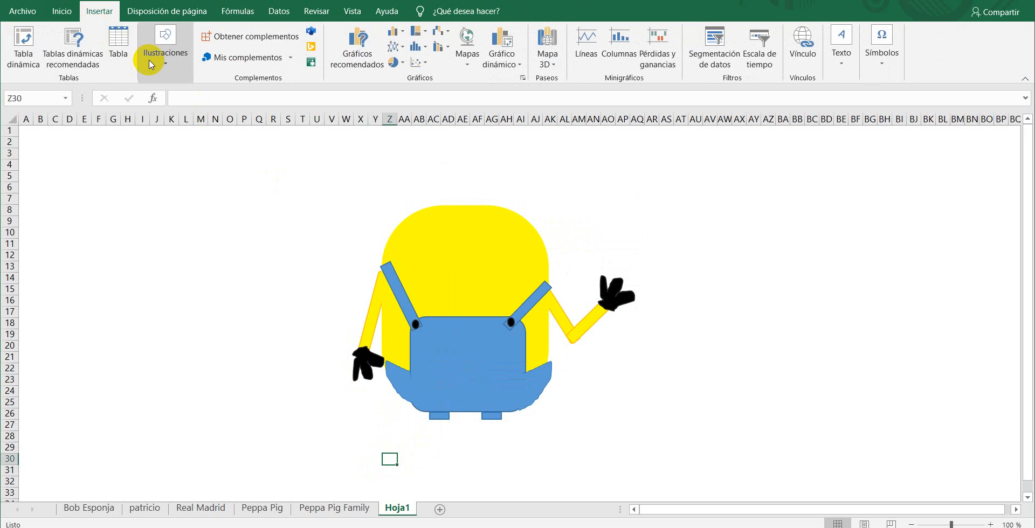
click(162, 54)
click(196, 110)
click(197, 167)
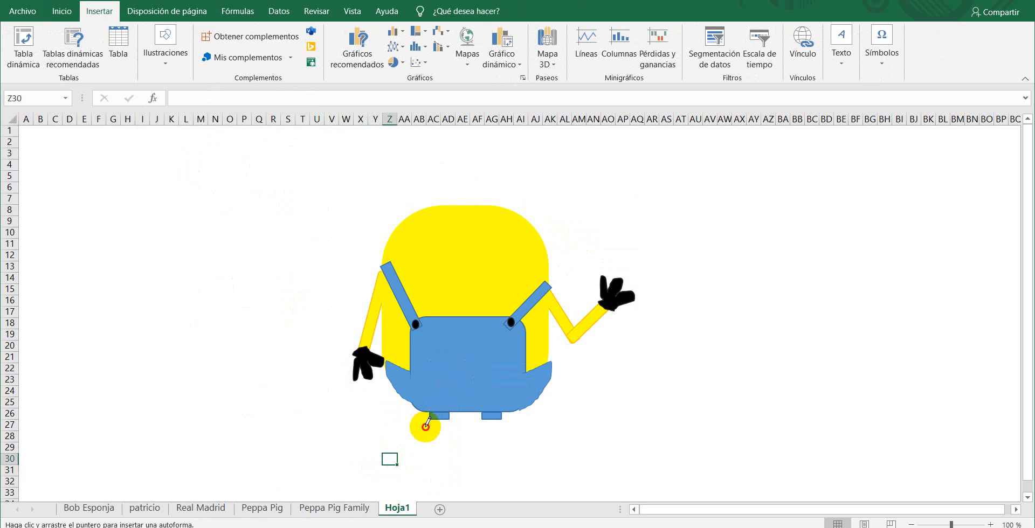
drag(425, 426, 417, 440)
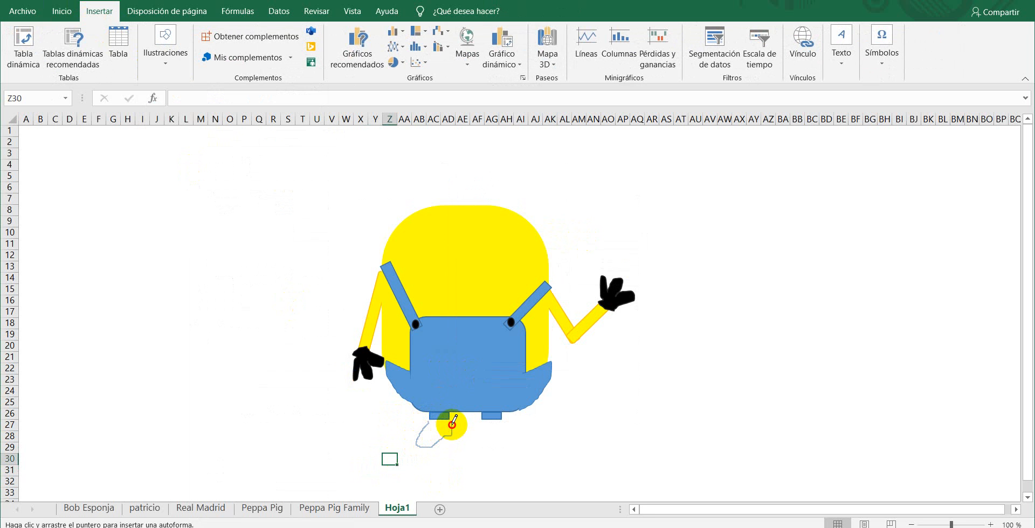
click(452, 422)
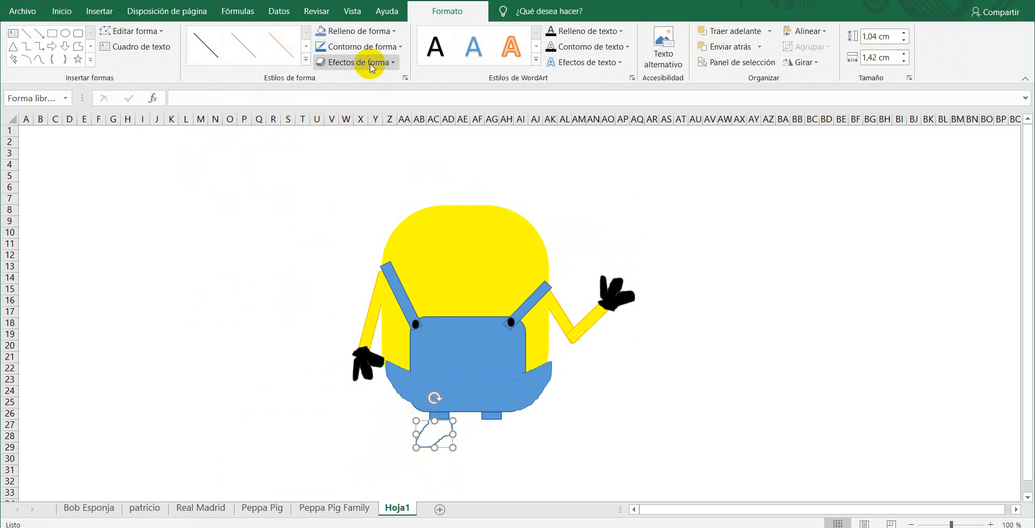
Fill the shoe under the left leg with black and set its outline to automatic black
click(356, 31)
click(331, 76)
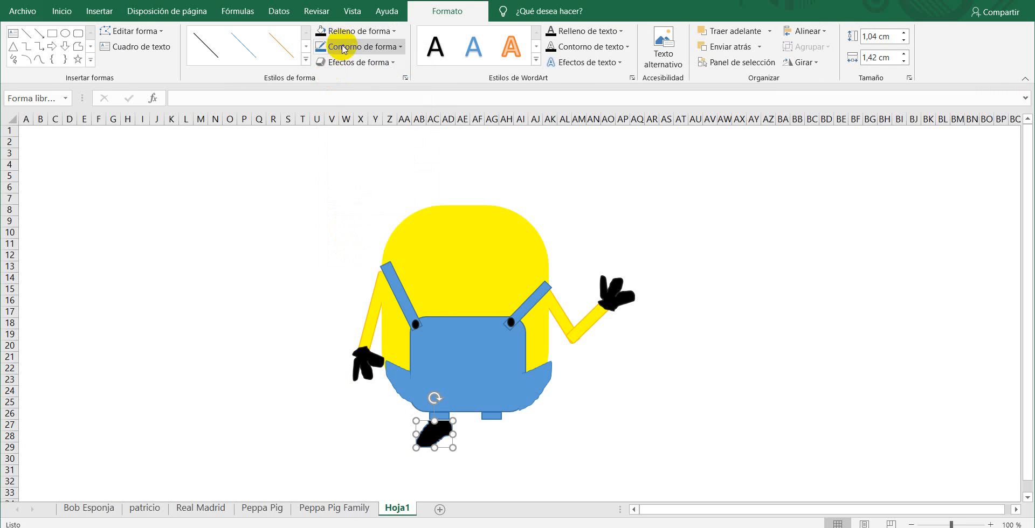
click(345, 46)
click(325, 64)
click(347, 46)
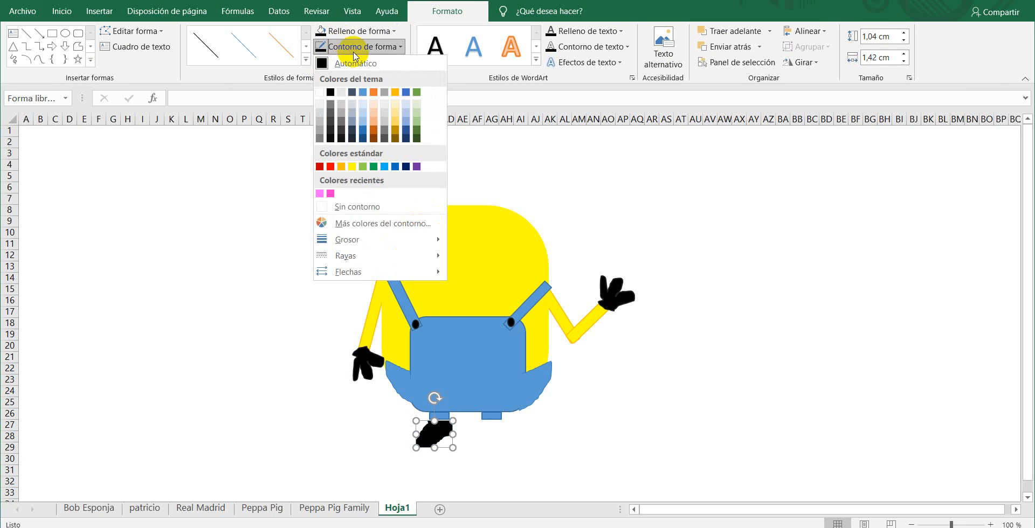
mouse_move(392, 245)
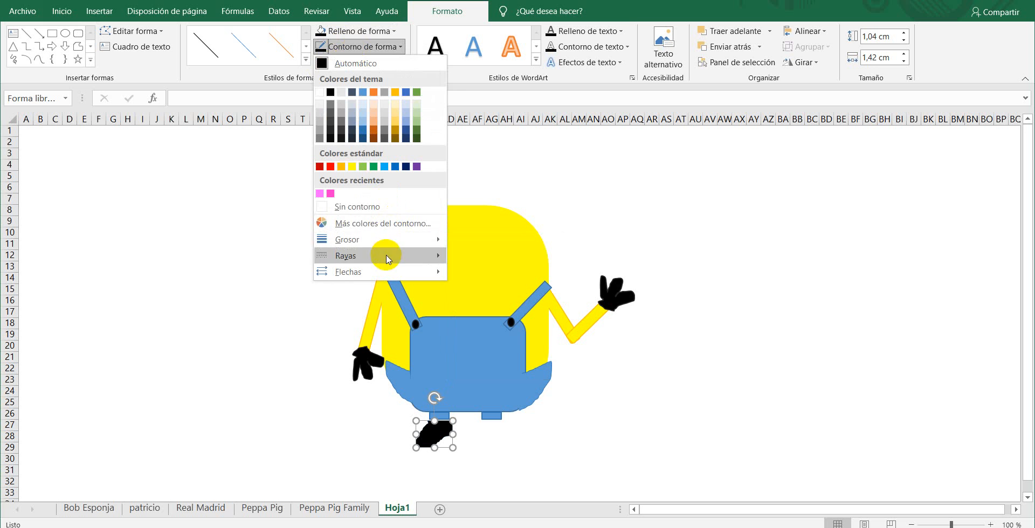
click(362, 46)
click(355, 62)
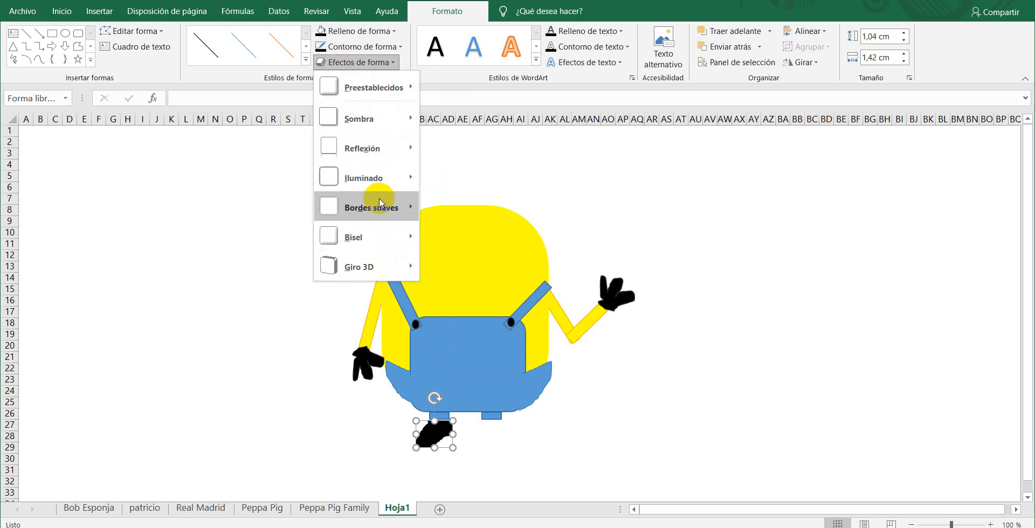
mouse_move(374, 206)
click(440, 265)
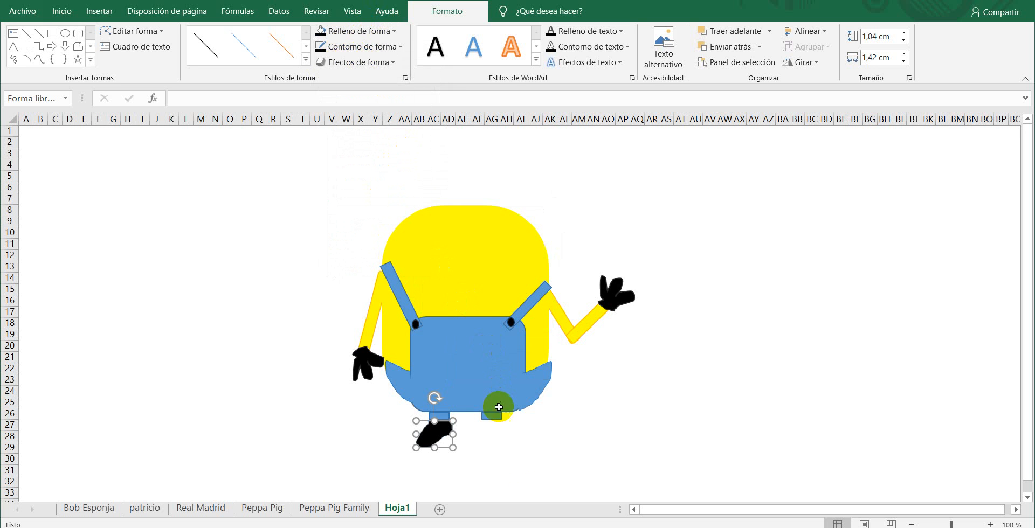
Place a mirrored copy of the black shoe under the right leg and group both shoes with the character
key(ctrl+d)
mouse_move(426, 447)
mouse_down()
mouse_move(510, 441)
mouse_move(444, 439)
mouse_up()
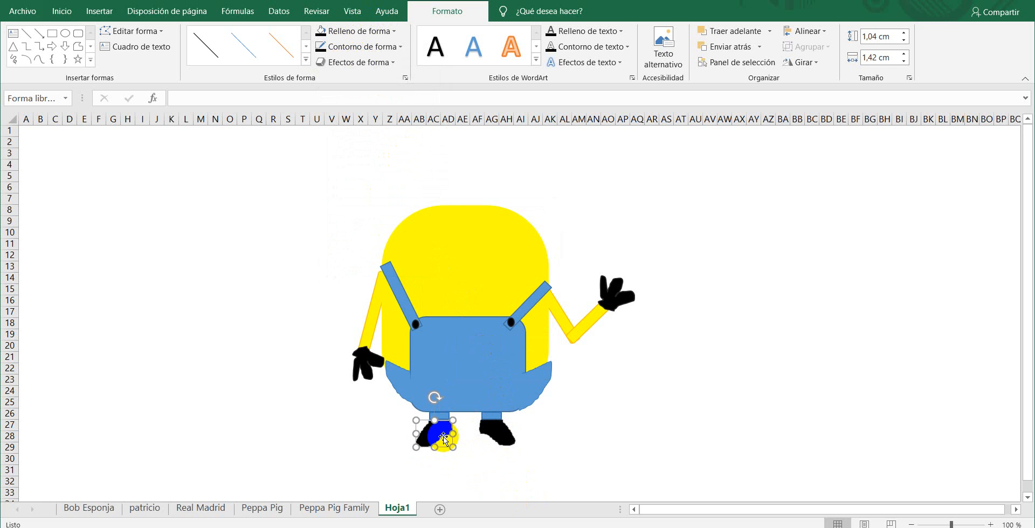
ctrl+click(495, 433)
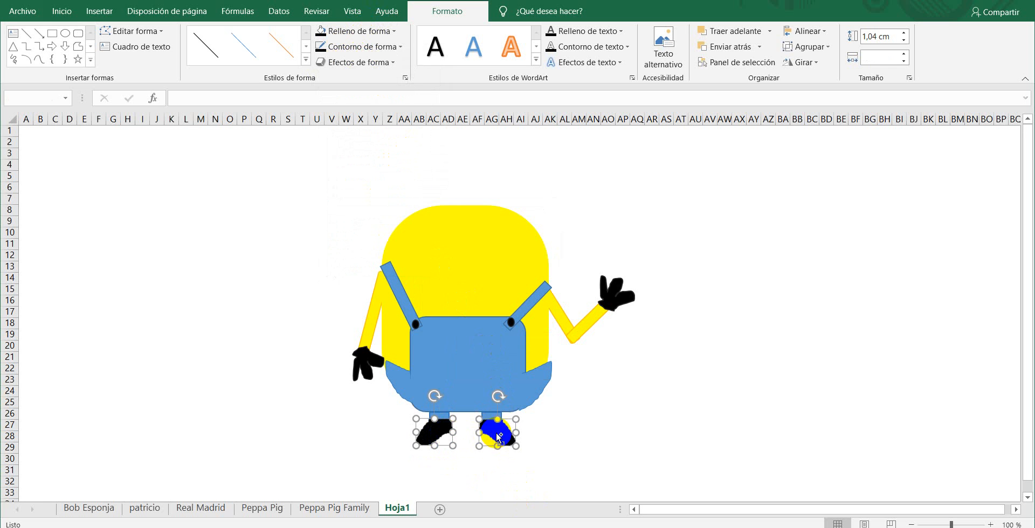
ctrl+click(478, 364)
right_click(478, 364)
mouse_move(497, 238)
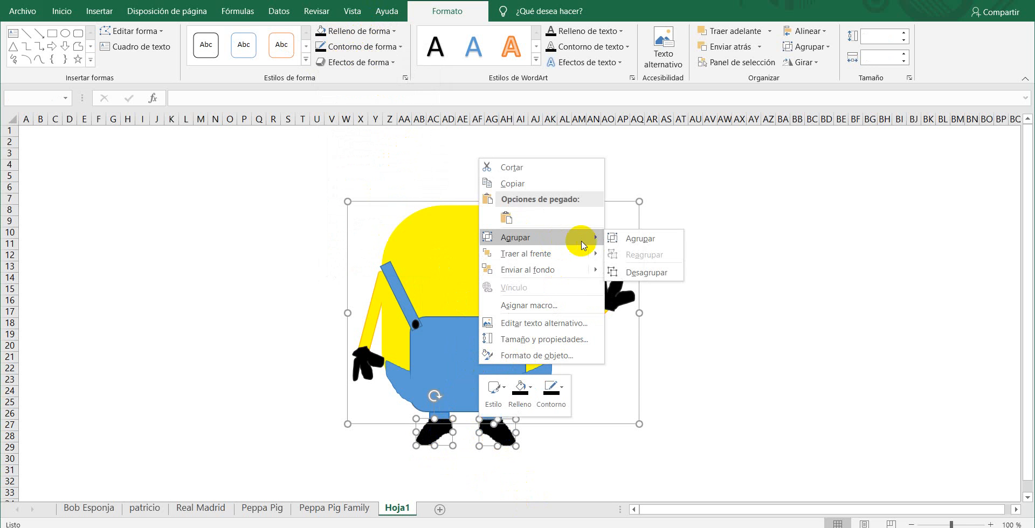
click(617, 236)
click(764, 293)
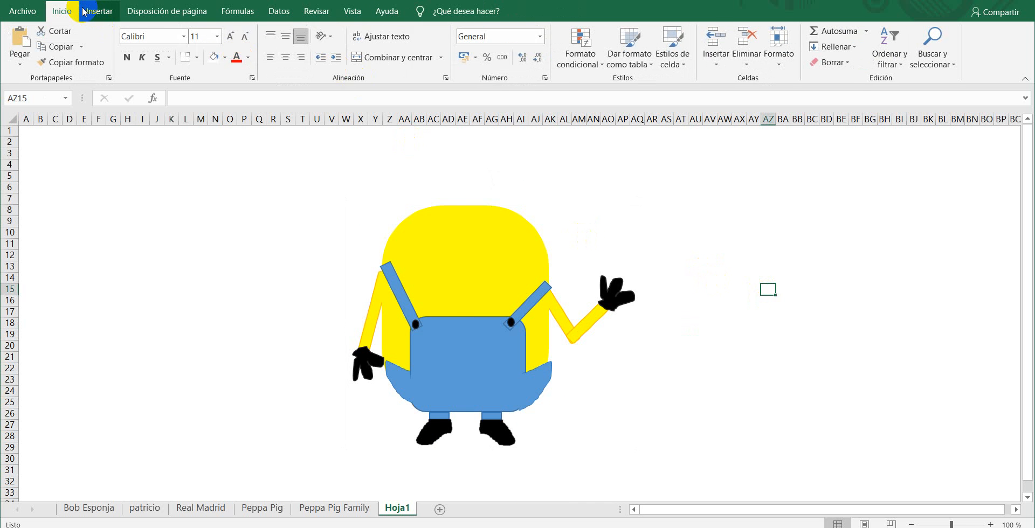
Draw a chord shape about 2.69 cm wide and 2.18 cm high in the empty area left of the character
click(100, 11)
click(163, 57)
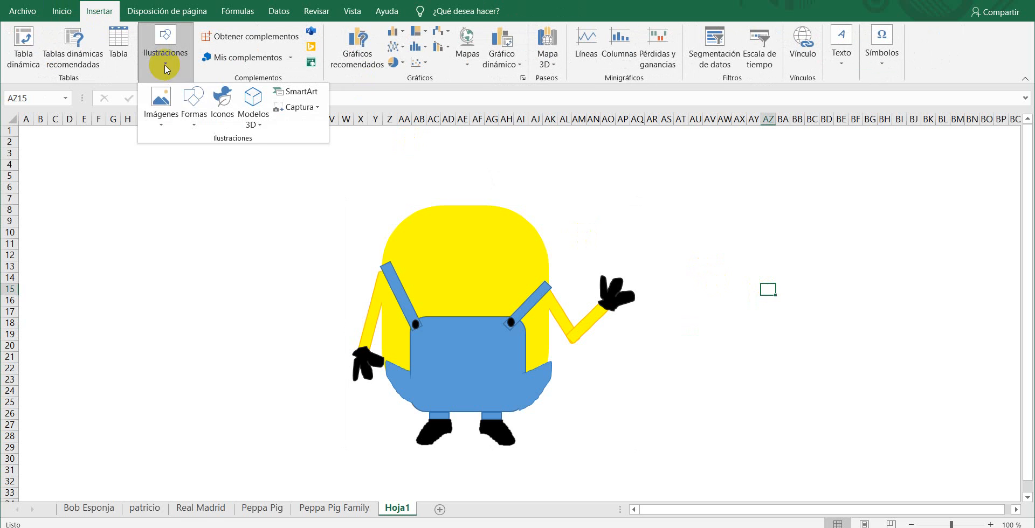
click(194, 124)
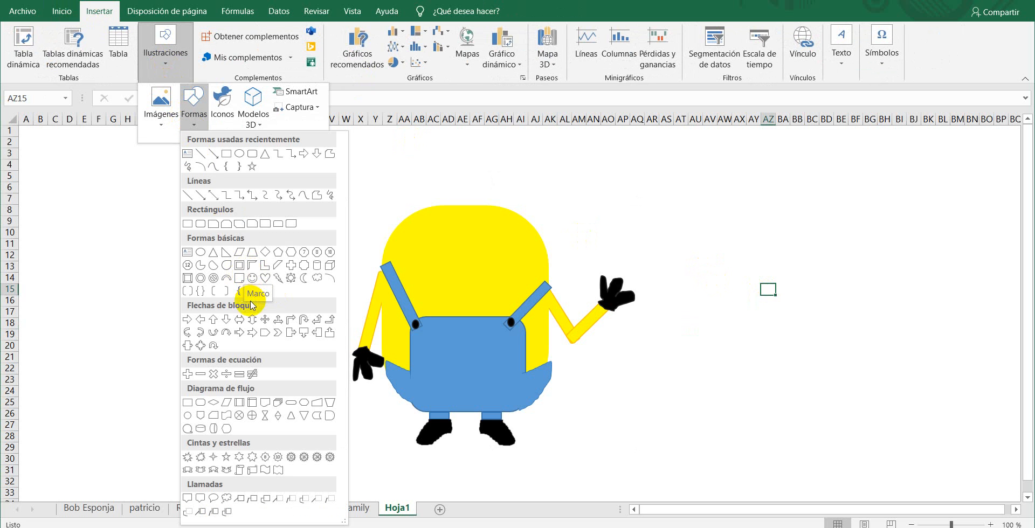
click(213, 264)
drag(155, 255, 225, 311)
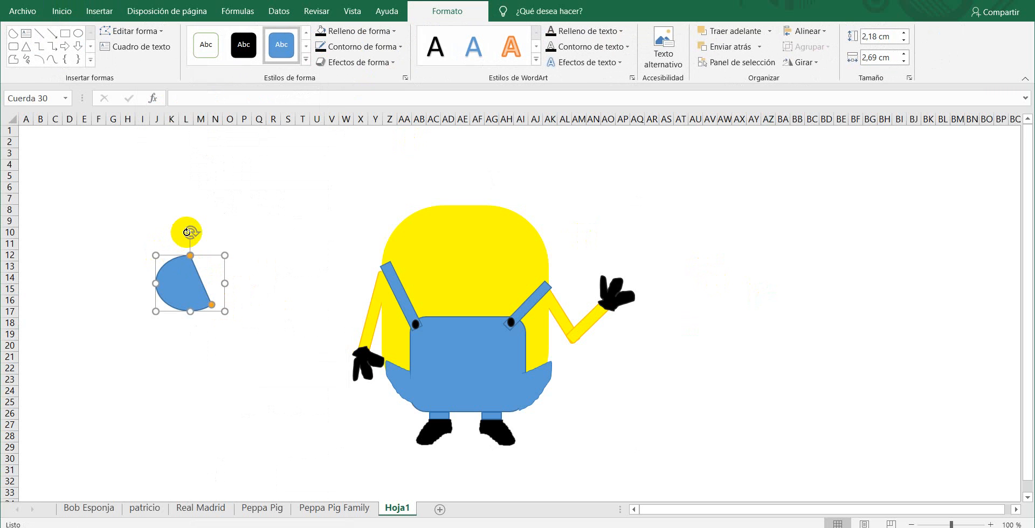
Rotate the chord flat side up and place it on the yellow face at about 1.78 cm wide and 1.89 cm high
drag(186, 233, 122, 260)
drag(179, 317, 443, 297)
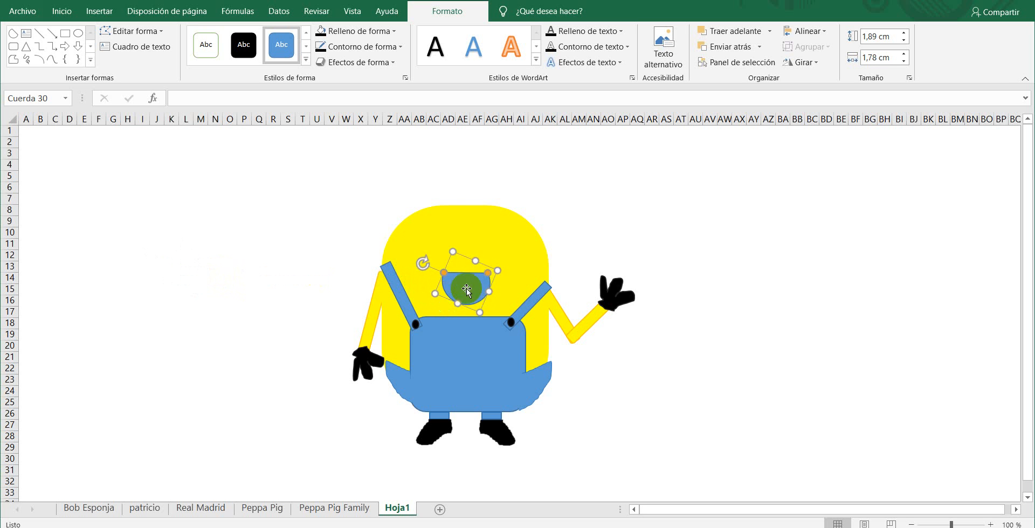
click(474, 257)
click(464, 280)
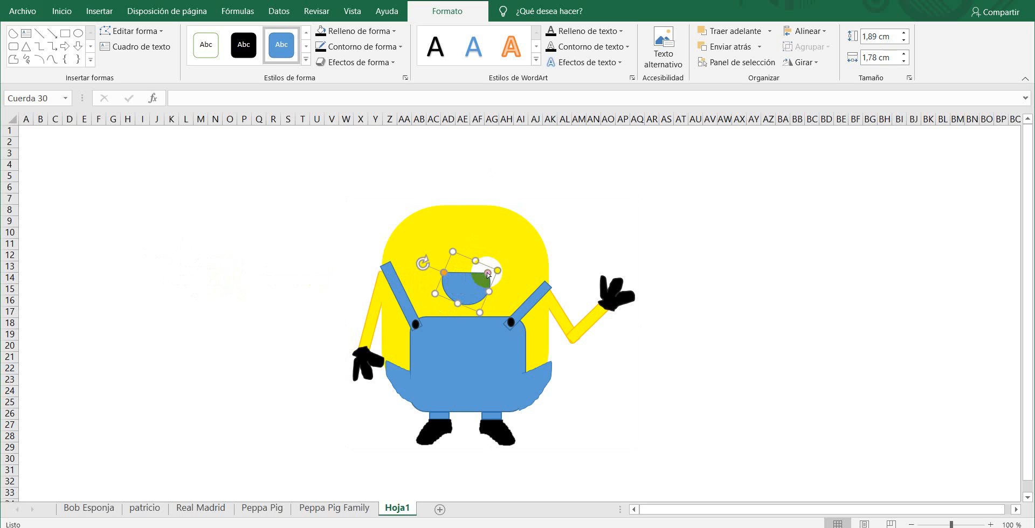
Reshape the chord into a wide, shallow, slightly tilted mouth, with a shape size of about 3.37 cm by 2.11 cm, above the bib
drag(489, 275, 450, 282)
drag(444, 277, 512, 292)
drag(436, 294, 418, 295)
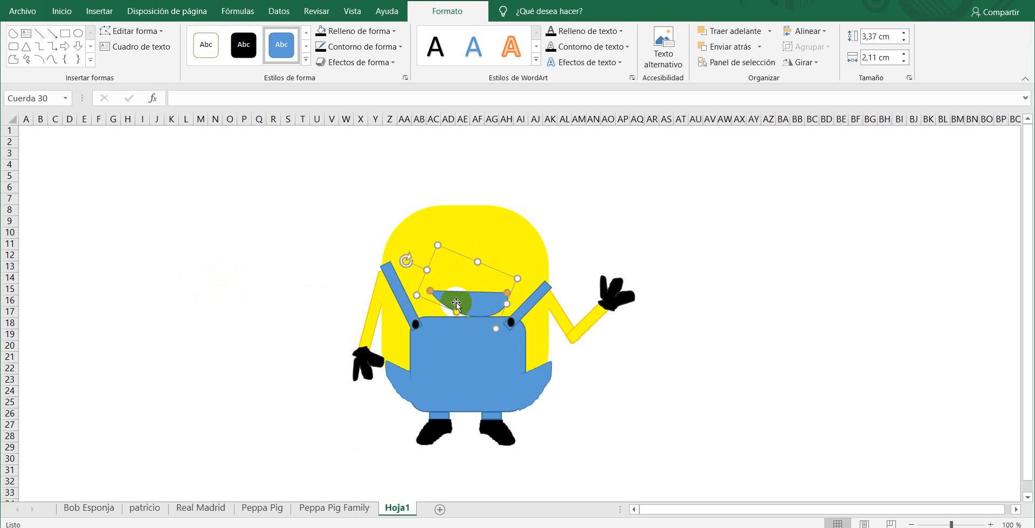
drag(478, 304, 503, 278)
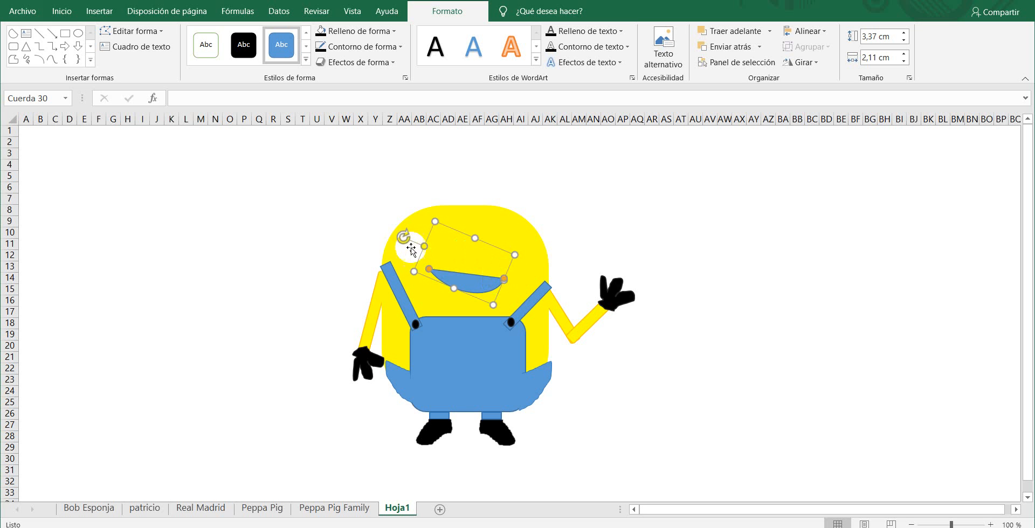
drag(401, 239, 401, 251)
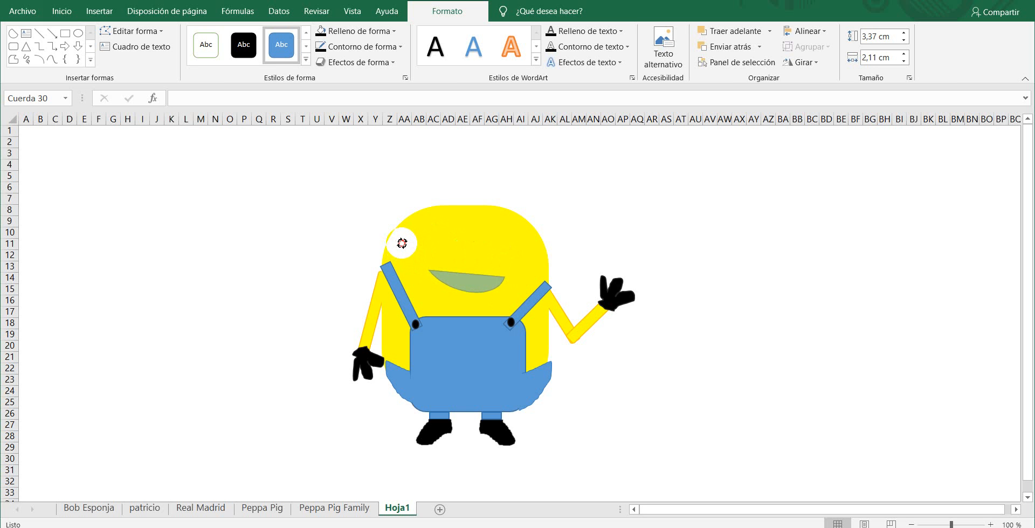
drag(401, 243, 402, 243)
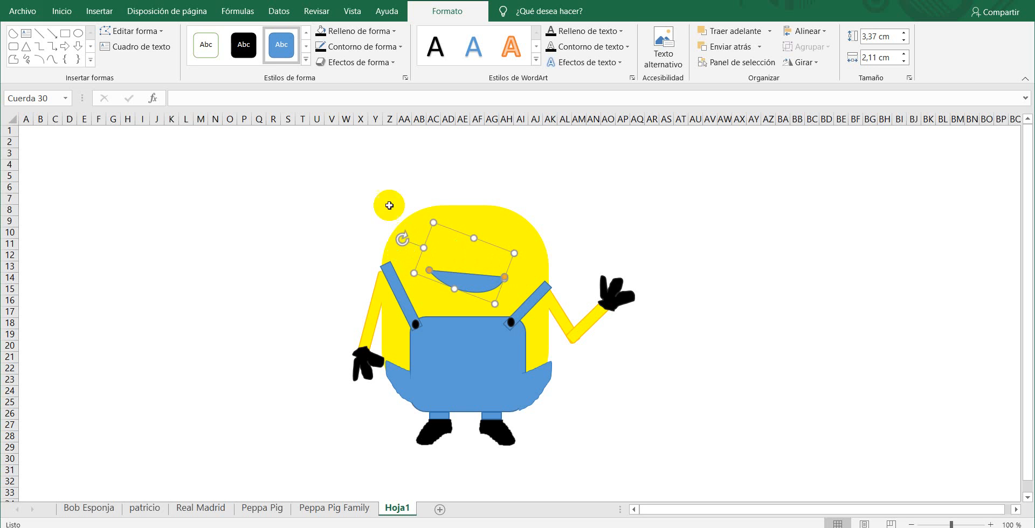
Fill the mouth with black and give it a yellow outline
click(320, 33)
click(362, 47)
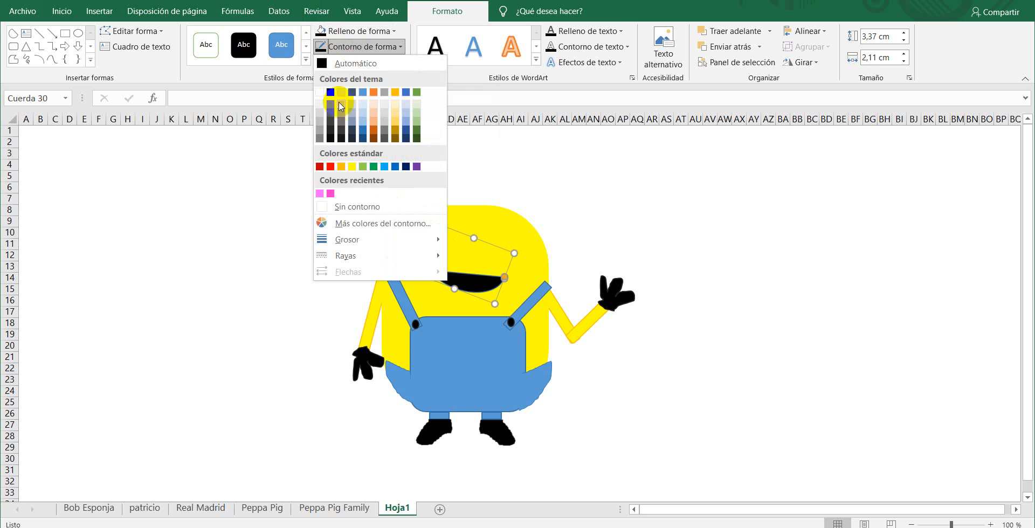
click(352, 167)
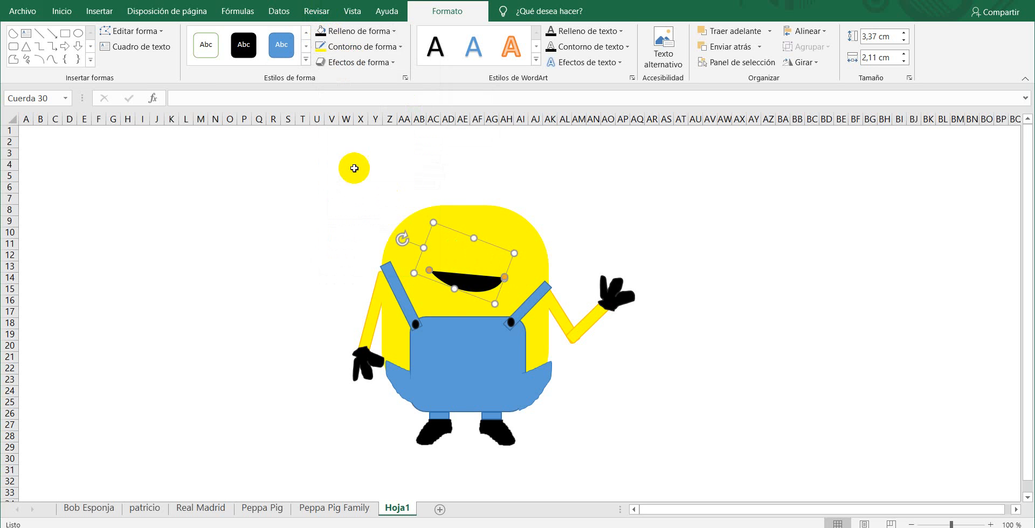
Deepen the mouth by stretching its shape to about 3.37 cm by 2.62 cm
click(448, 291)
mouse_move(452, 289)
mouse_down()
mouse_move(454, 300)
mouse_move(467, 289)
mouse_up()
scroll(464, 290, up, 3)
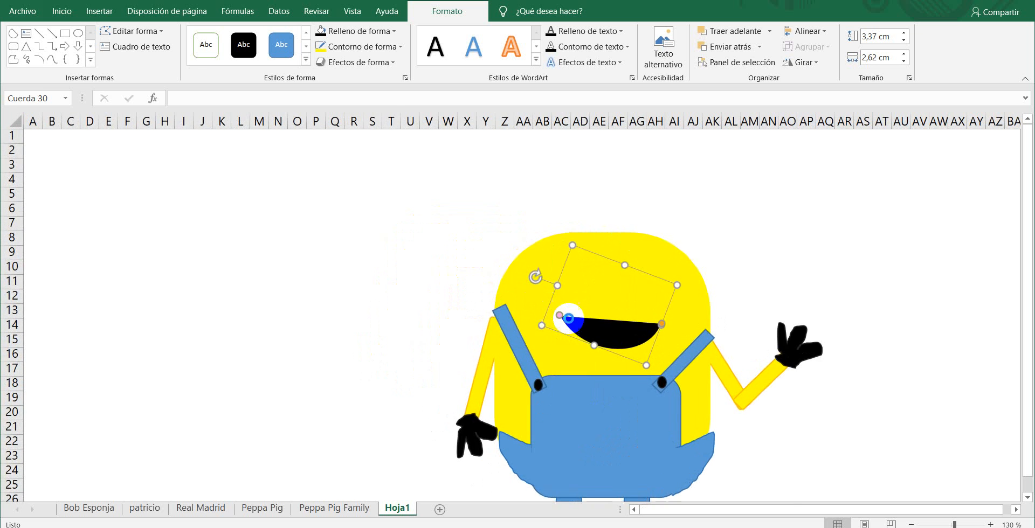
Group the mouth with the rest of the character
key(ctrl+a)
right_click(594, 307)
mouse_move(647, 392)
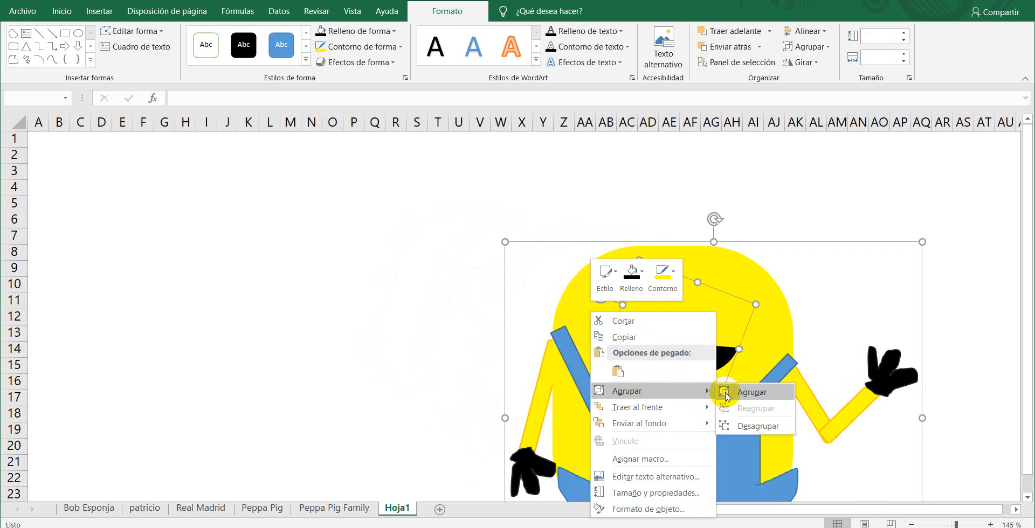
click(758, 393)
Lower the character's left-side arm within the group and place its black hand back at the arm's lower end
drag(666, 511, 707, 510)
scroll(650, 370, up, 2)
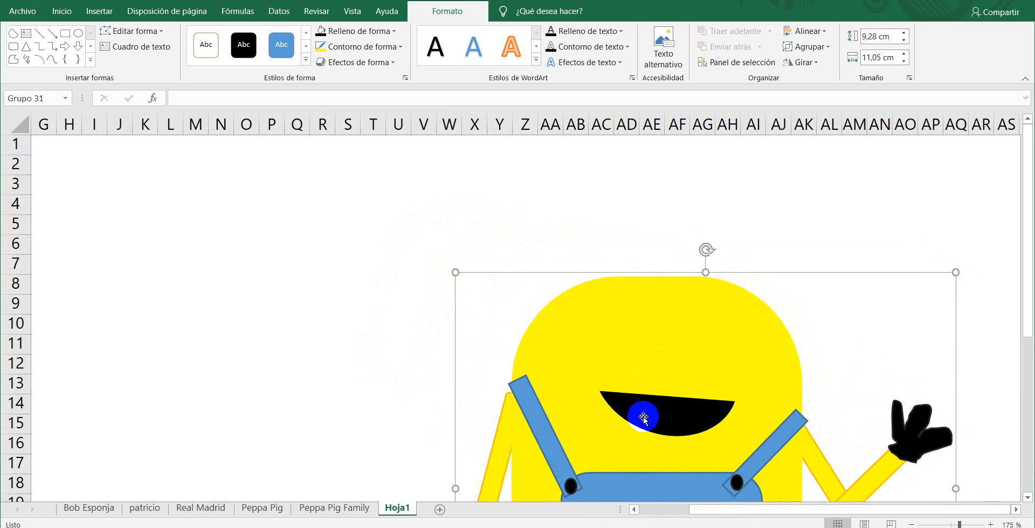
scroll(647, 399, down, 4)
scroll(658, 393, up, 1)
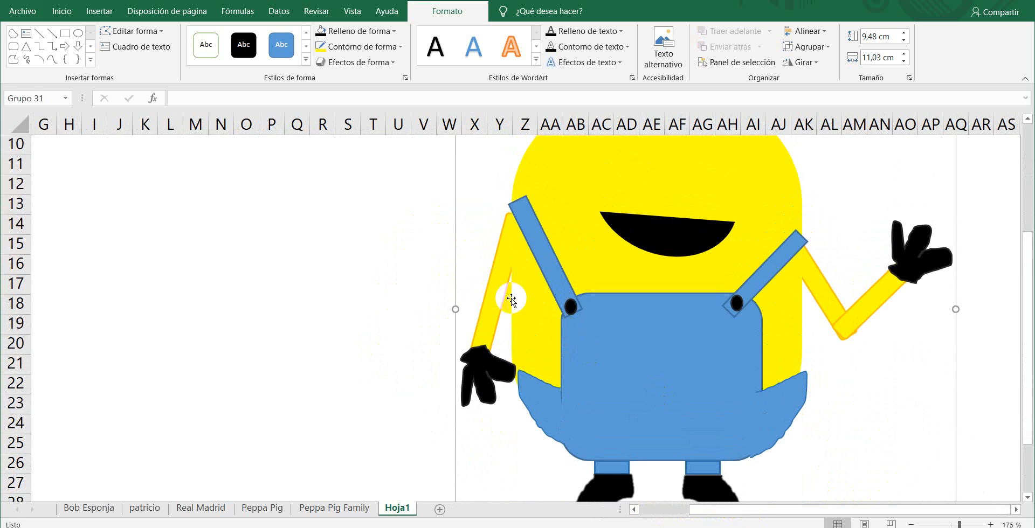
click(497, 289)
drag(477, 371, 390, 398)
click(488, 321)
drag(489, 319, 486, 354)
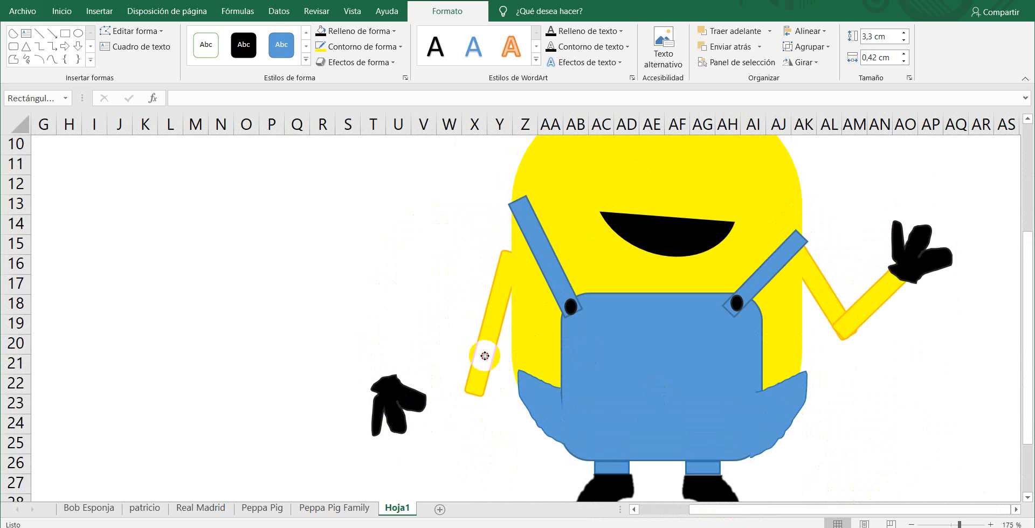
click(401, 419)
drag(401, 419, 491, 428)
Lower both segments of the bent right-side arm and move its black hand back onto the forearm's end
click(818, 280)
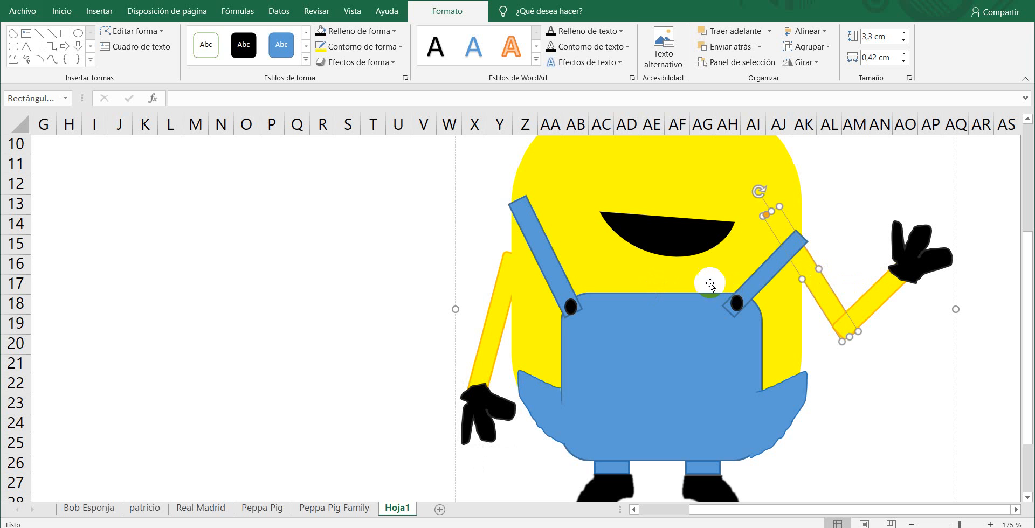
drag(816, 276, 867, 351)
click(864, 317)
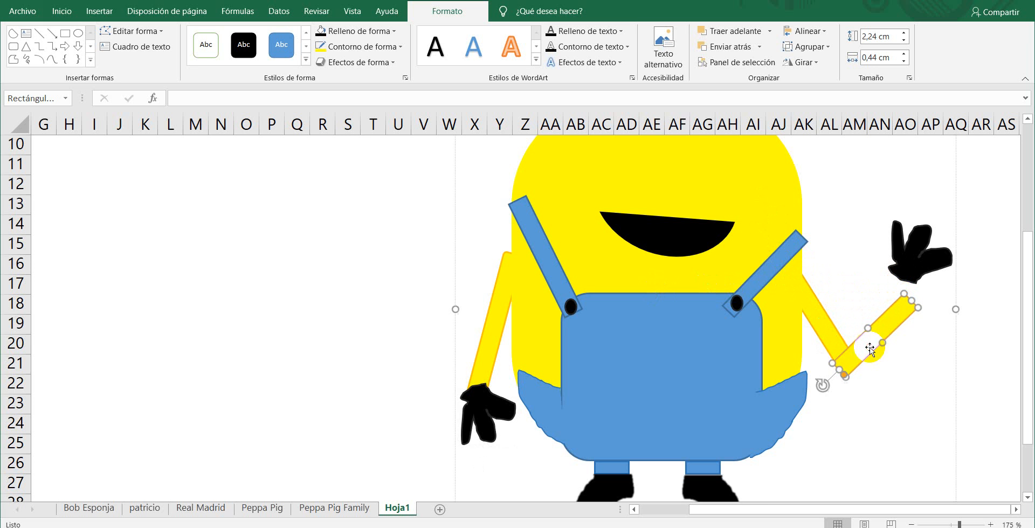
drag(908, 265, 916, 286)
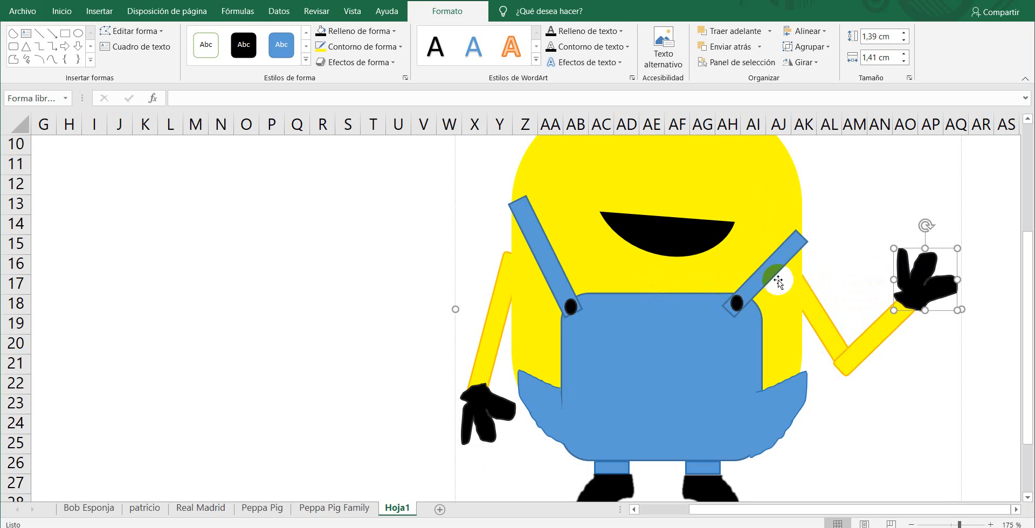
Lower the outer ends of both overall straps to the shoulders and realign the buttons over the straps' inner ends
click(771, 269)
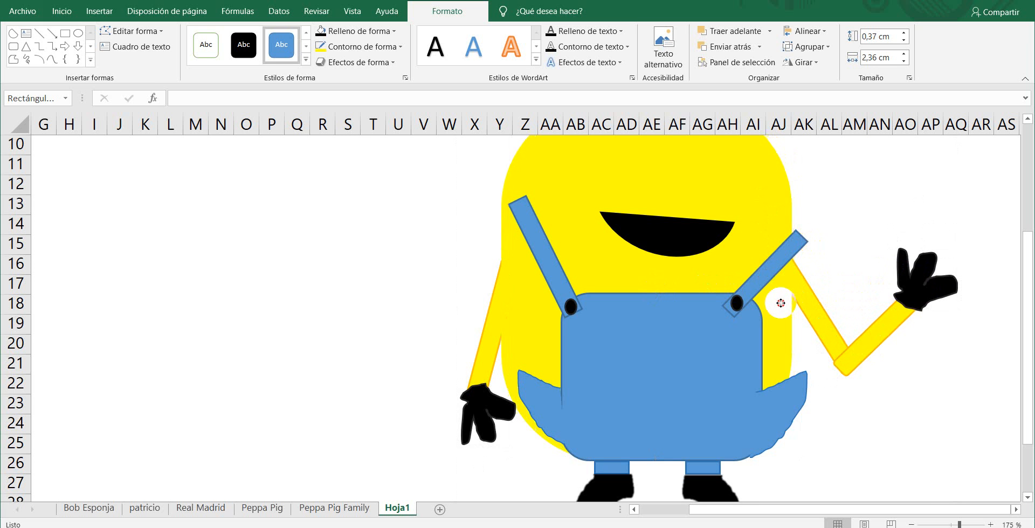
click(774, 274)
drag(775, 274, 775, 293)
click(740, 329)
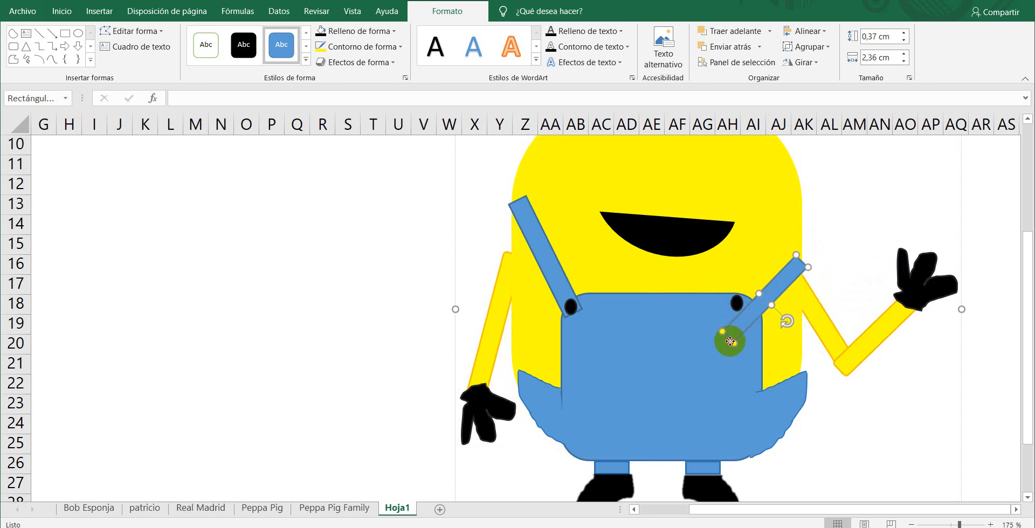
drag(732, 342, 606, 293)
drag(544, 244, 593, 319)
click(601, 325)
Move the mouth slightly lower on the face, just above the bib, and deselect the character
click(655, 240)
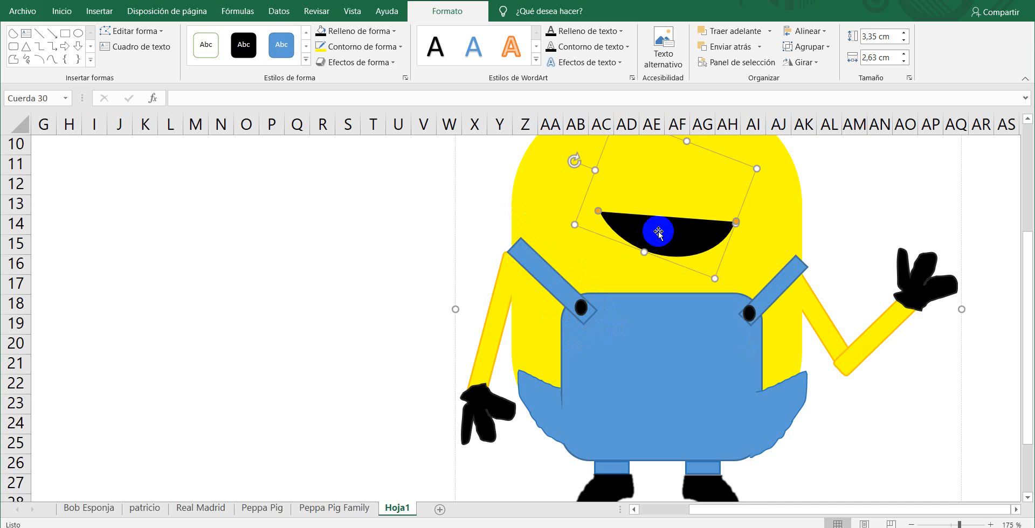
drag(659, 232, 649, 256)
scroll(725, 314, up, 2)
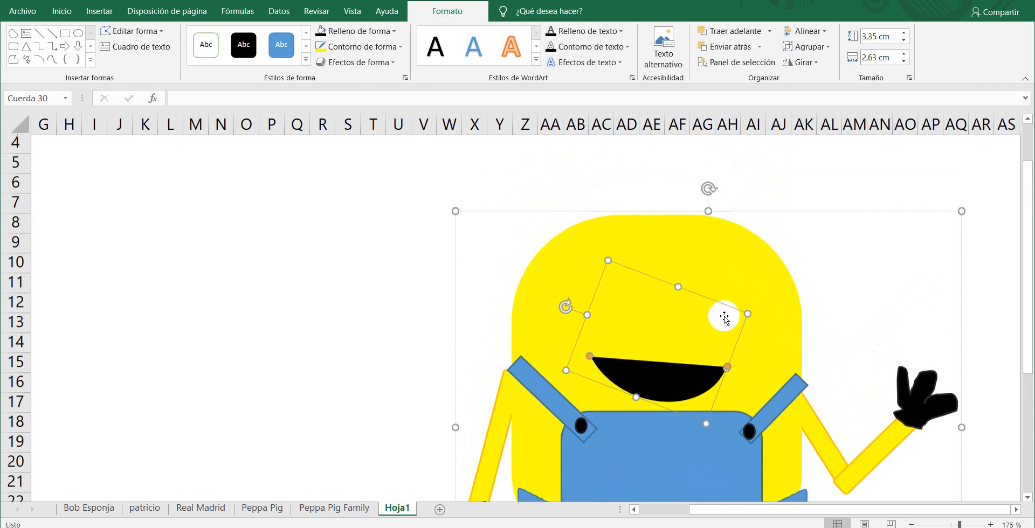
click(430, 225)
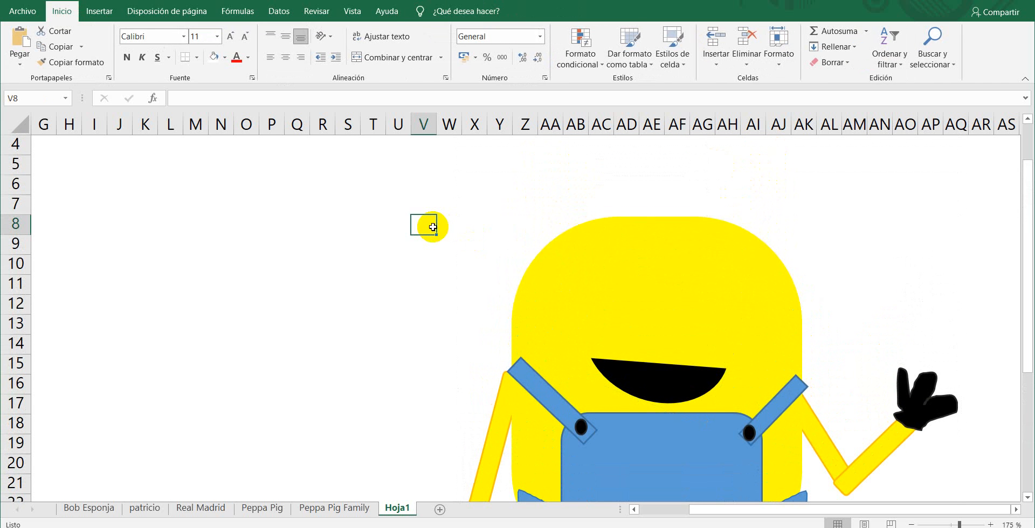
Draw a small tooth beside the character from a rounded-corner rectangle about 0.34 cm high and 0.46 cm wide, and turn it upside down
click(647, 384)
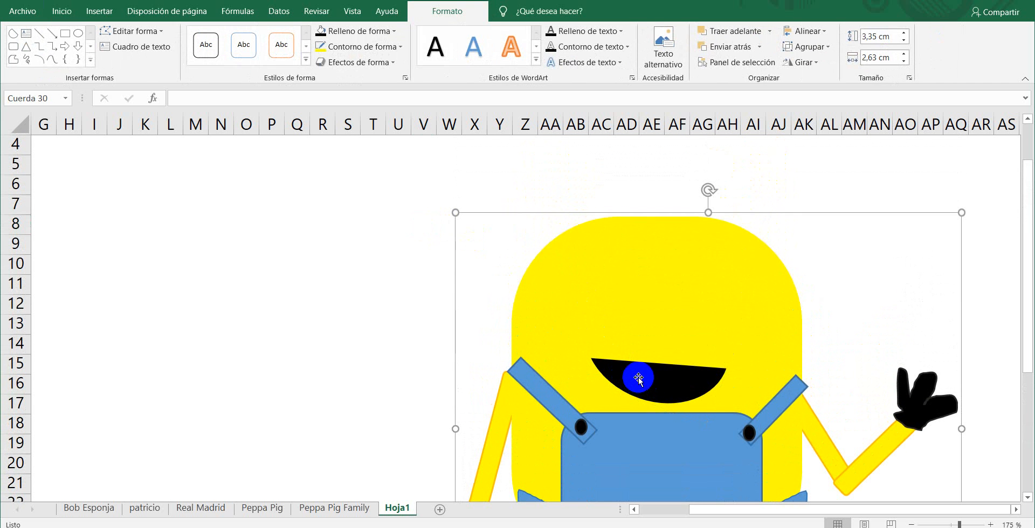
click(99, 11)
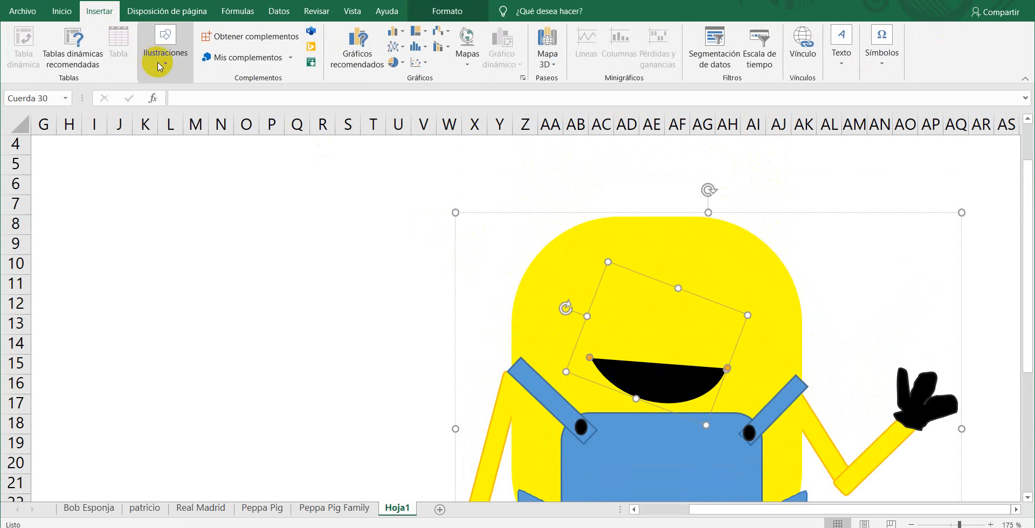
click(160, 66)
click(193, 121)
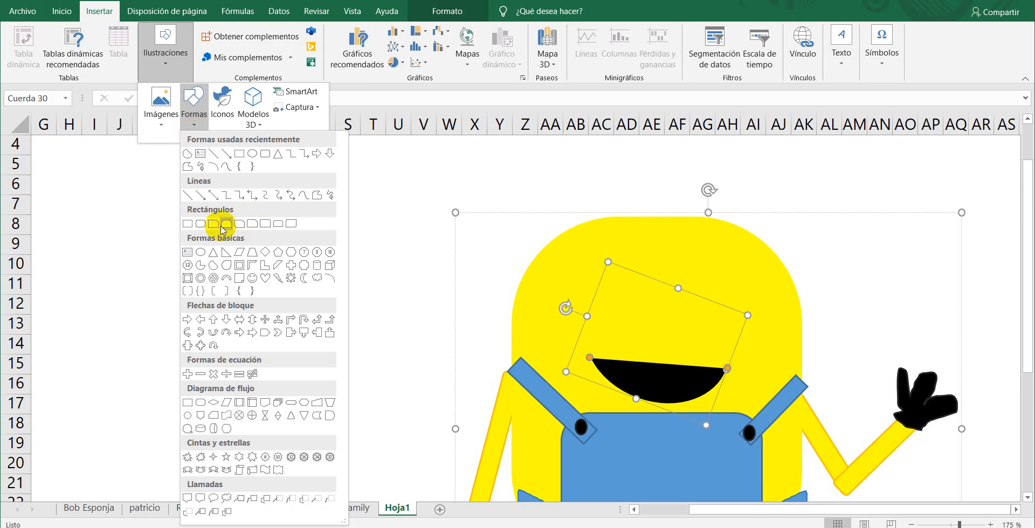
click(252, 223)
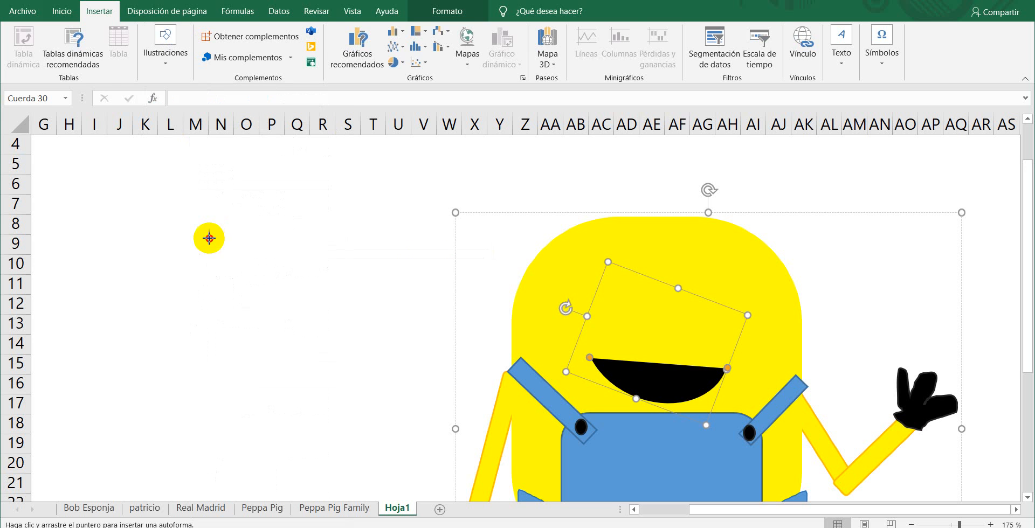
mouse_move(211, 238)
mouse_down()
mouse_move(236, 254)
mouse_move(282, 210)
mouse_move(233, 304)
mouse_up()
click(245, 250)
click(224, 248)
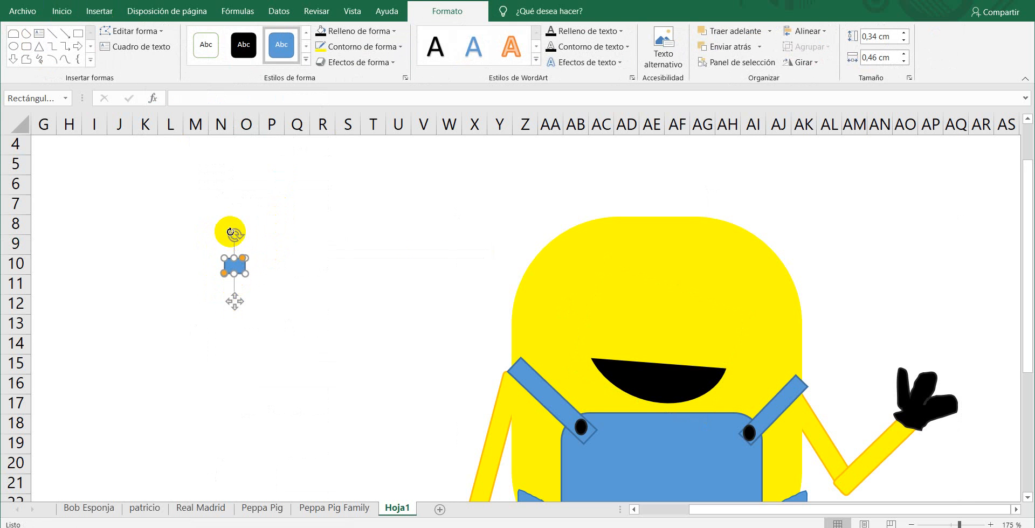
drag(231, 233, 235, 290)
Fill the tooth shape with white and give it a black outline ¼ pt thick
click(345, 30)
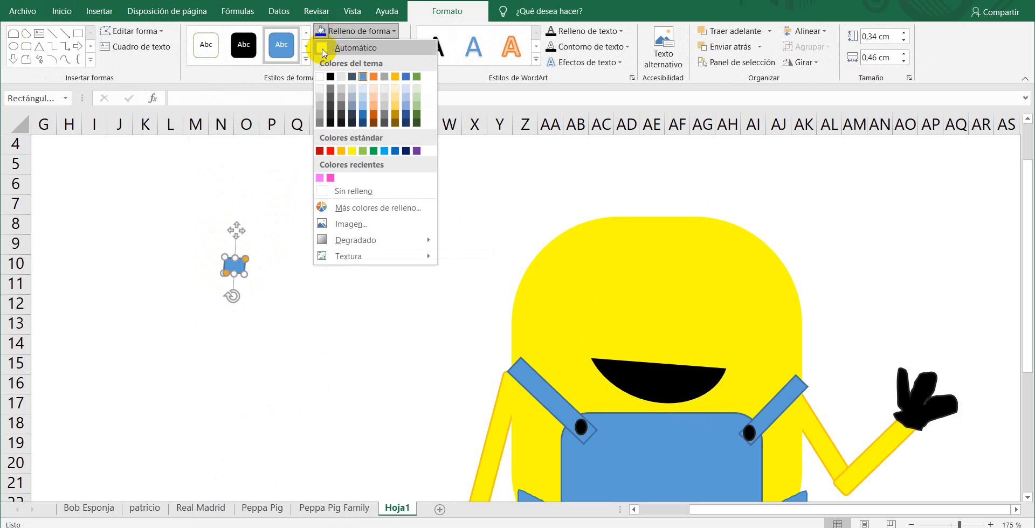
click(323, 54)
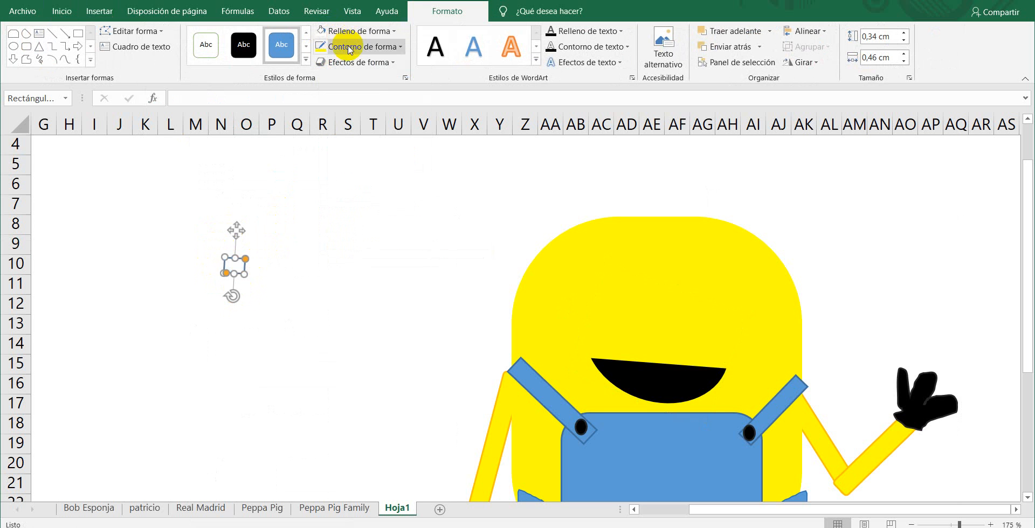
click(345, 46)
click(330, 93)
click(356, 47)
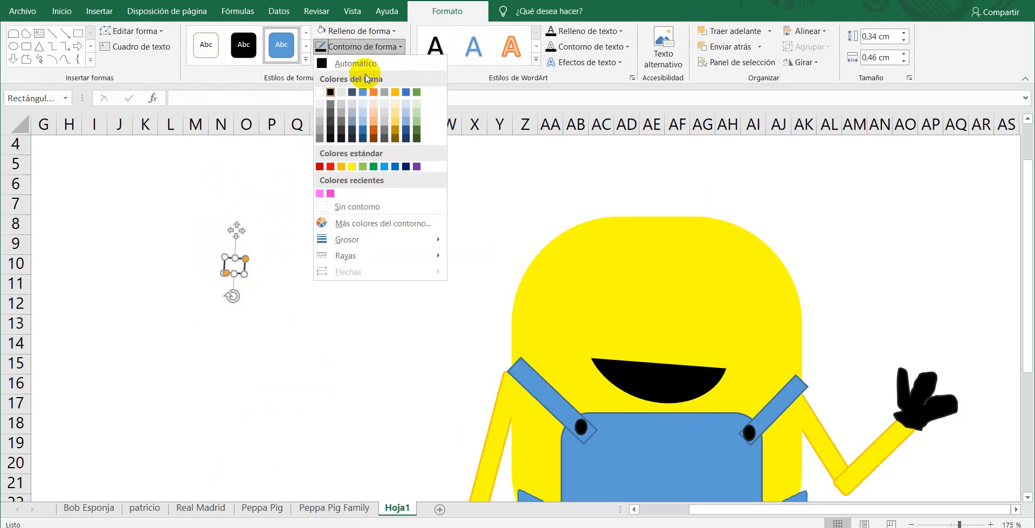
mouse_move(429, 248)
click(494, 240)
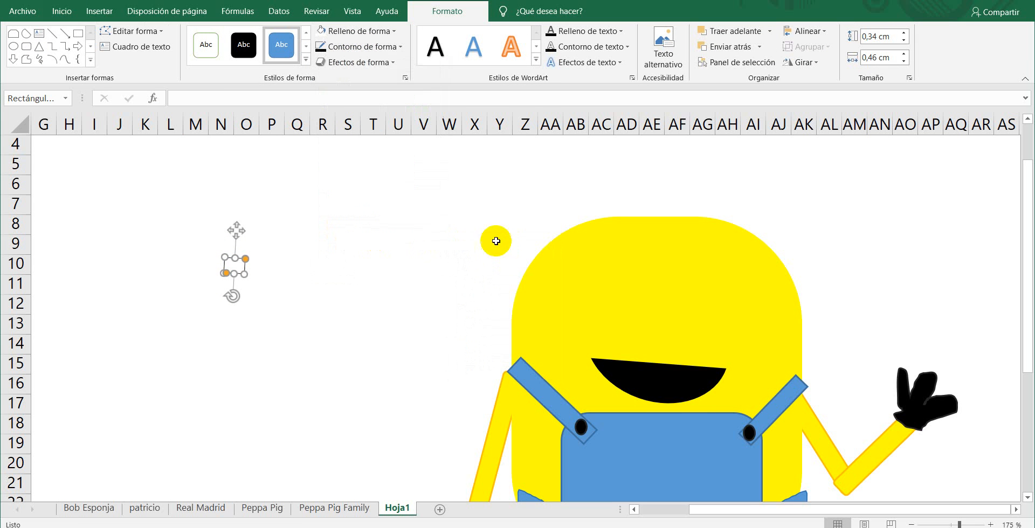
Resize the tooth to about 0.18 cm high and 0.58 cm wide and fit it at the left-side end of the mouth's upper edge
drag(232, 300, 236, 268)
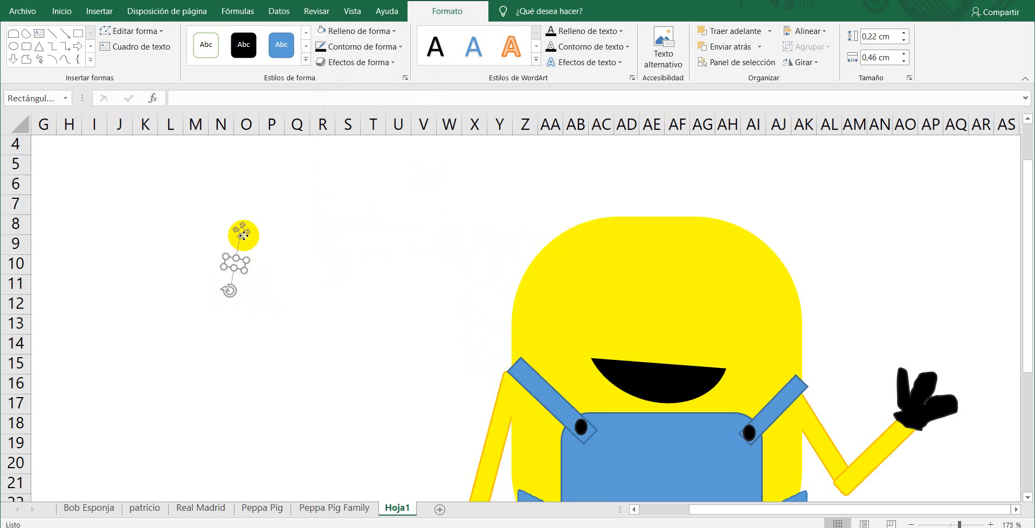
drag(242, 234, 623, 338)
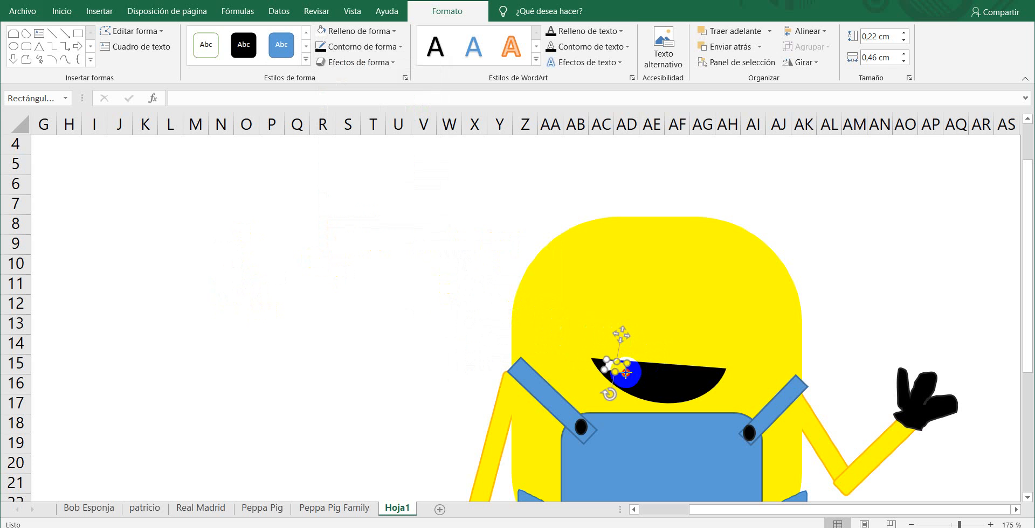
mouse_move(626, 373)
mouse_down()
mouse_move(616, 393)
mouse_move(621, 365)
mouse_up()
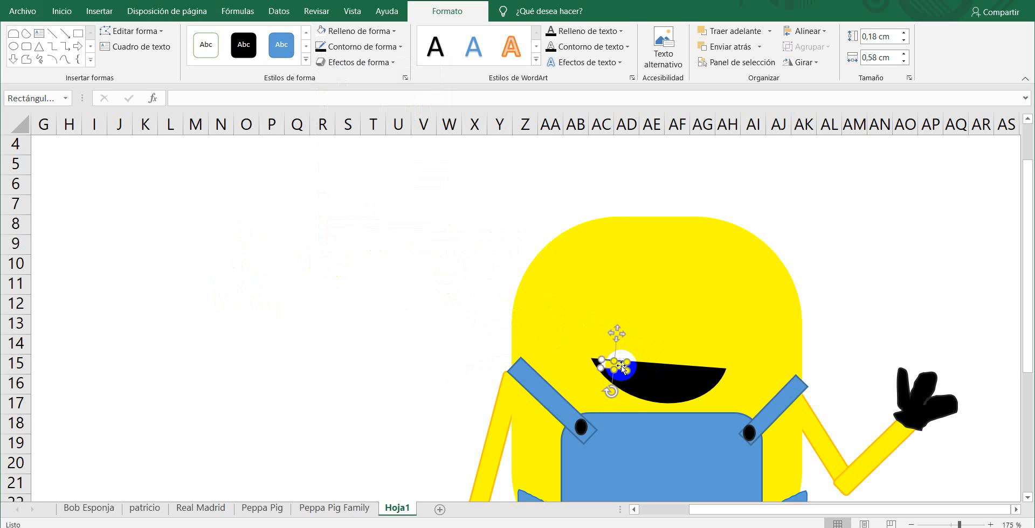
Make three copies of the tooth and space them in a row along the mouth's slanted upper edge
key(ctrl+v)
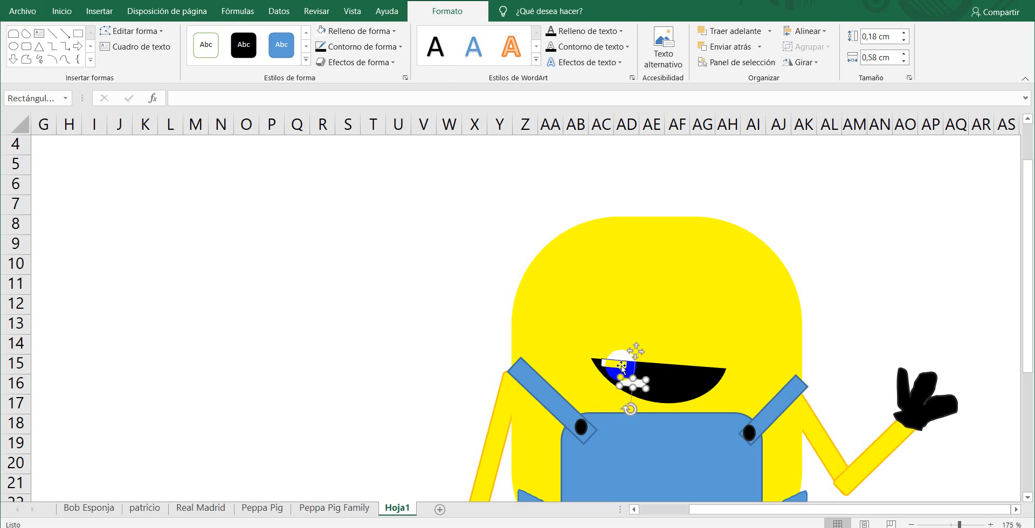
drag(636, 351, 641, 393)
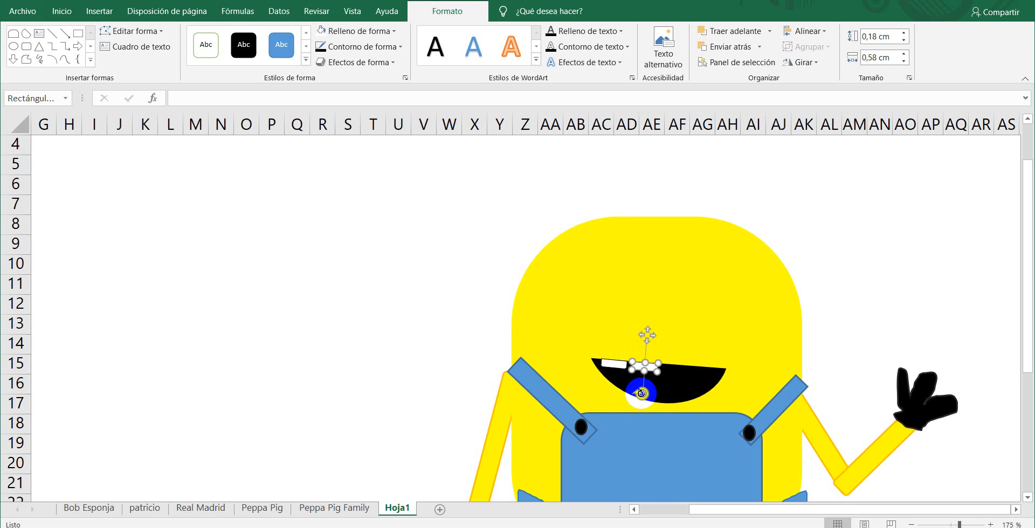
drag(641, 393, 682, 335)
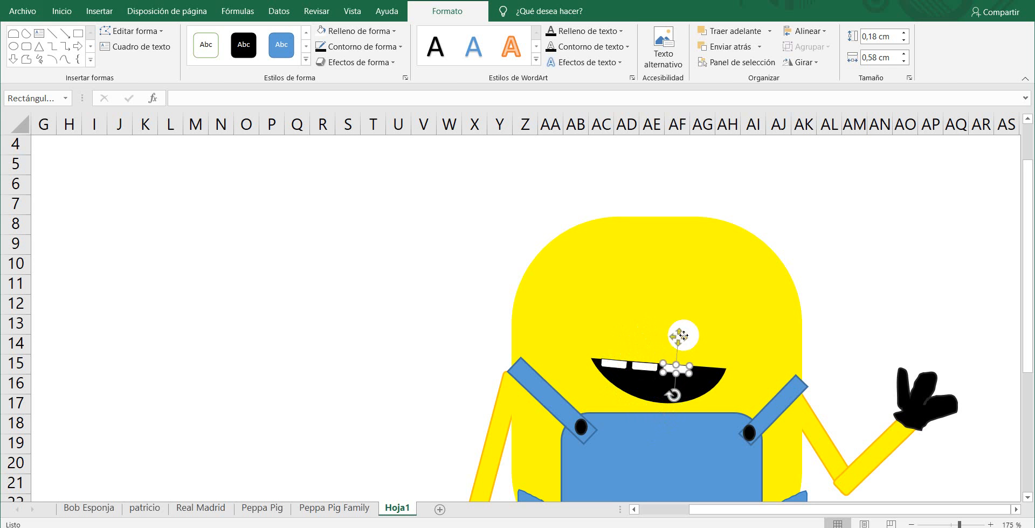
drag(683, 335, 683, 364)
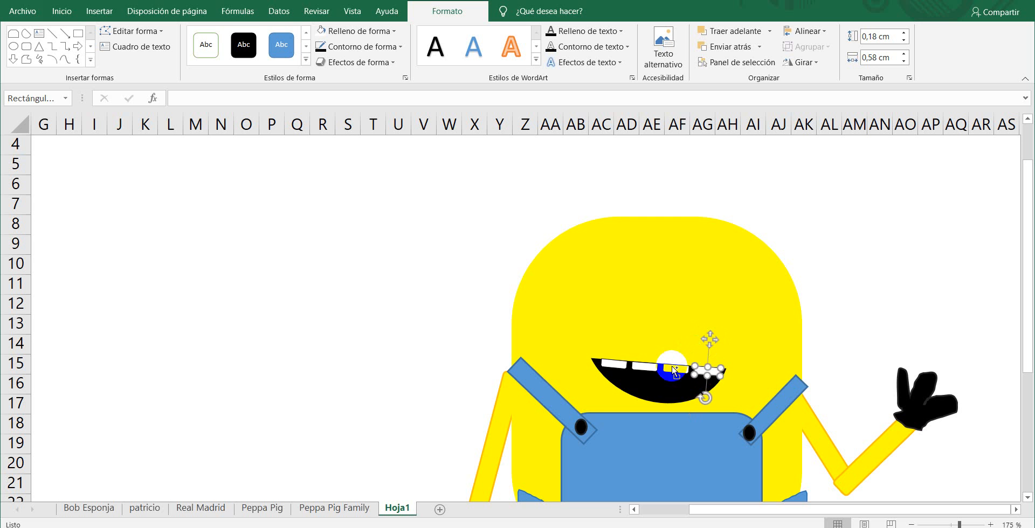
Group the four teeth with the rest of the character and deselect the group
ctrl+click(673, 370)
ctrl+click(644, 367)
ctrl+click(614, 364)
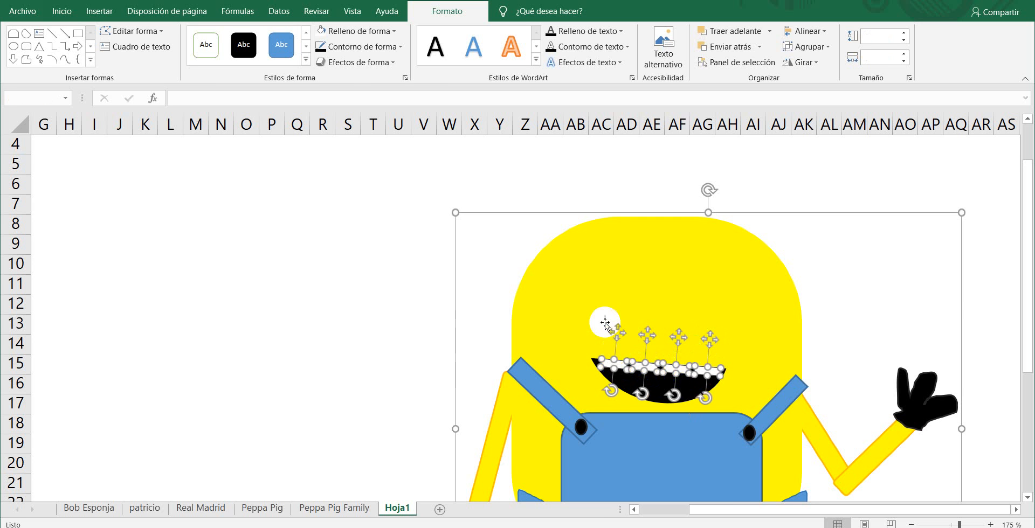
right_click(604, 323)
mouse_move(642, 401)
click(777, 402)
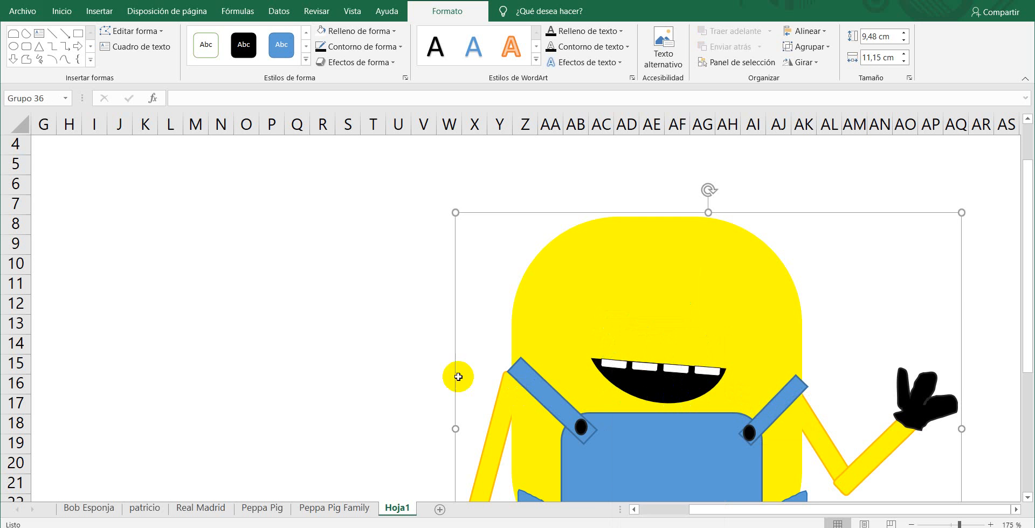
click(172, 304)
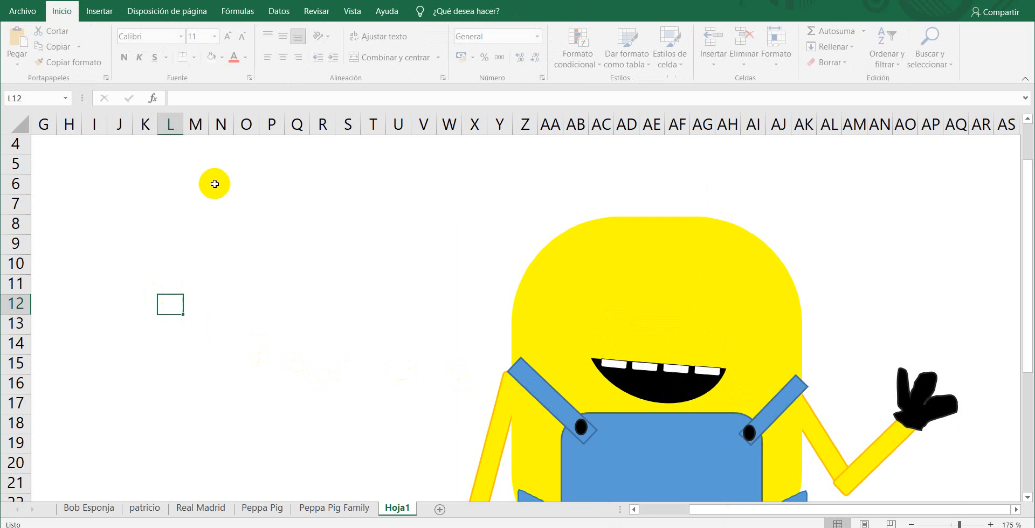
Draw an ellipse for the eye and size it against the face to about 2.32 cm high and 2.49 cm wide
click(105, 16)
click(168, 75)
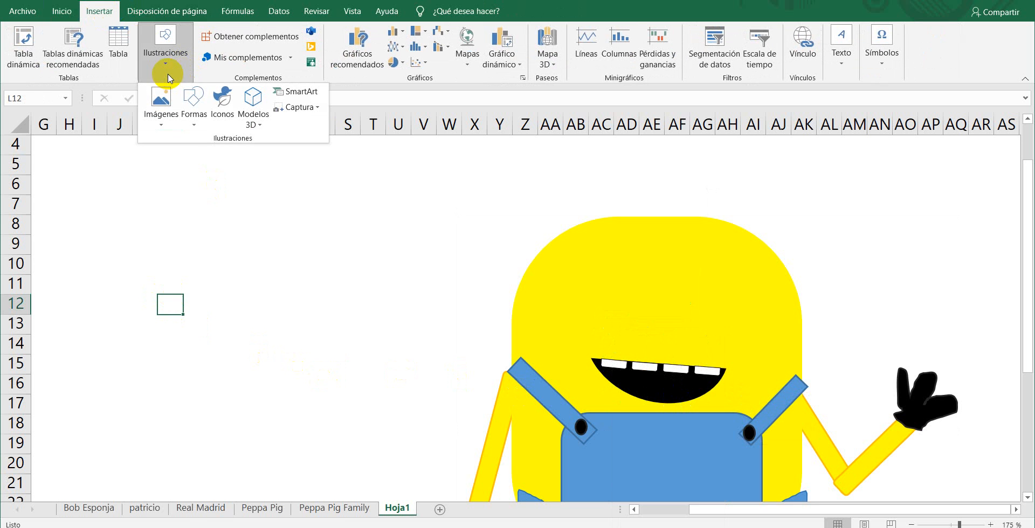
click(194, 108)
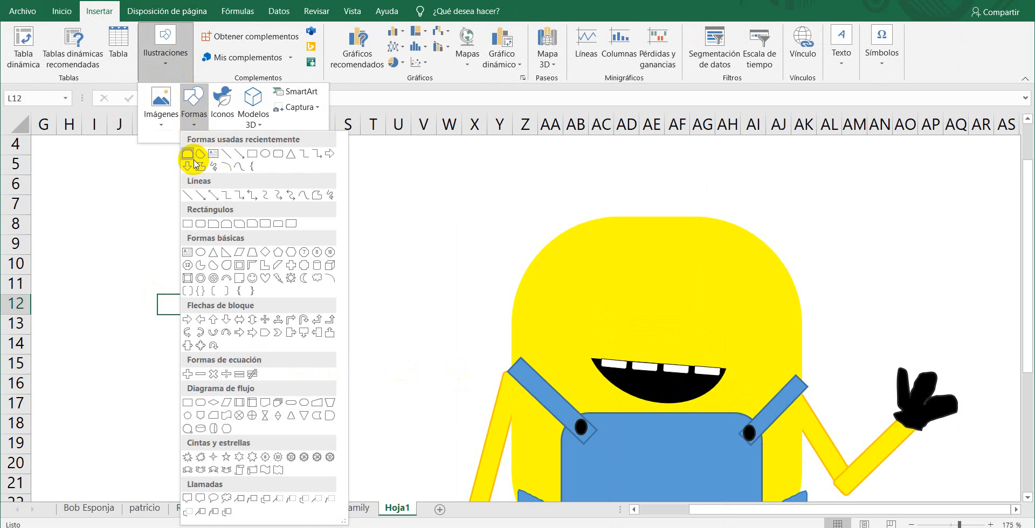
click(264, 154)
drag(155, 202, 273, 322)
drag(237, 272, 626, 297)
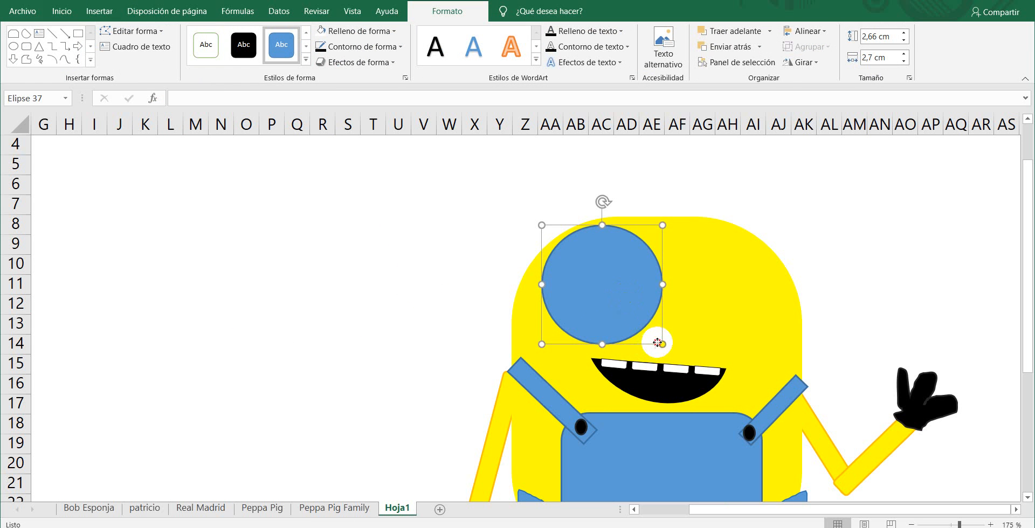
drag(663, 343, 653, 329)
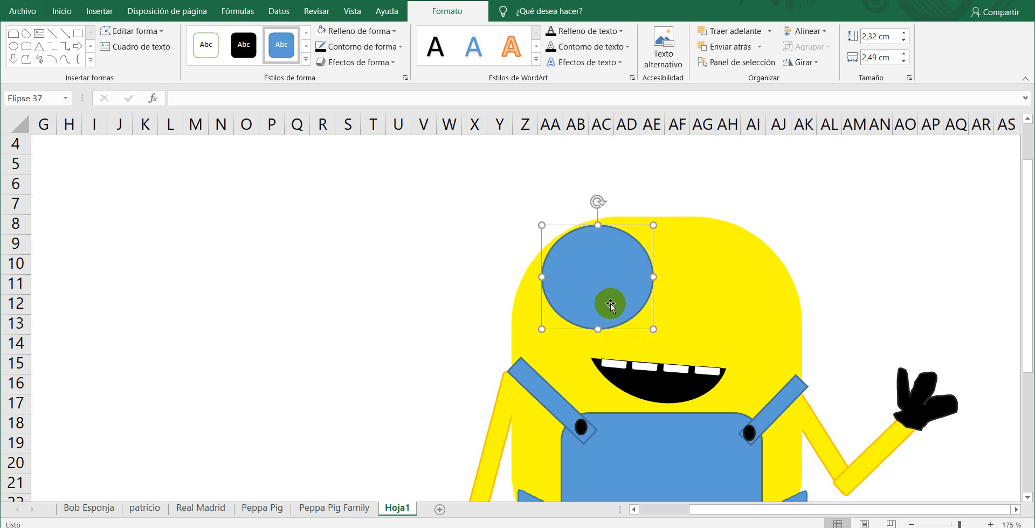
Move the eye ellipse off the face to the empty area beside the character and fill it with light grey
drag(610, 296, 240, 270)
click(345, 33)
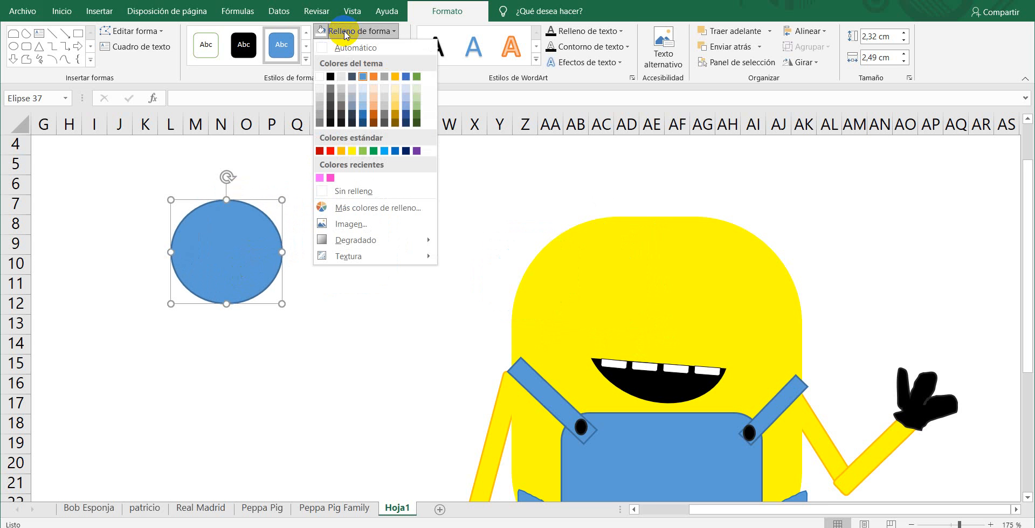
click(319, 76)
click(347, 35)
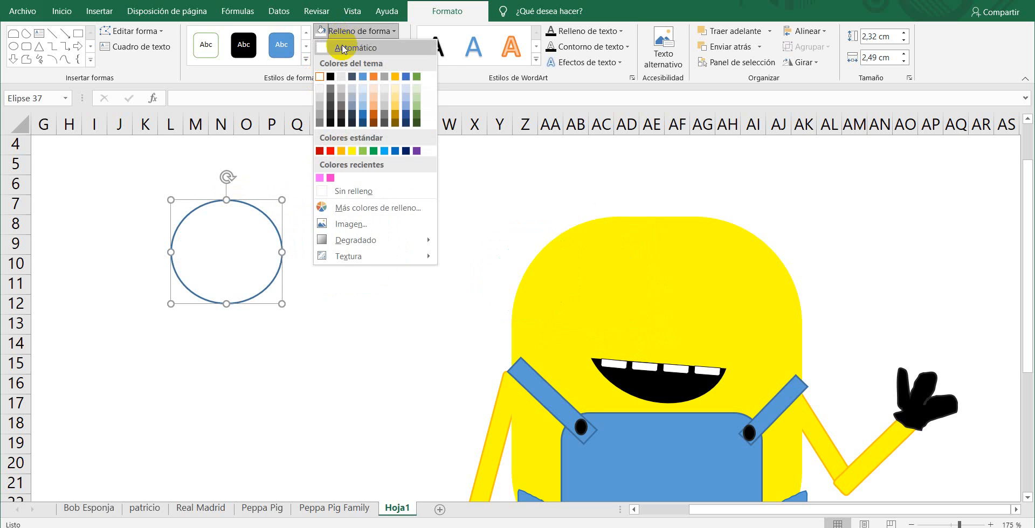
click(319, 107)
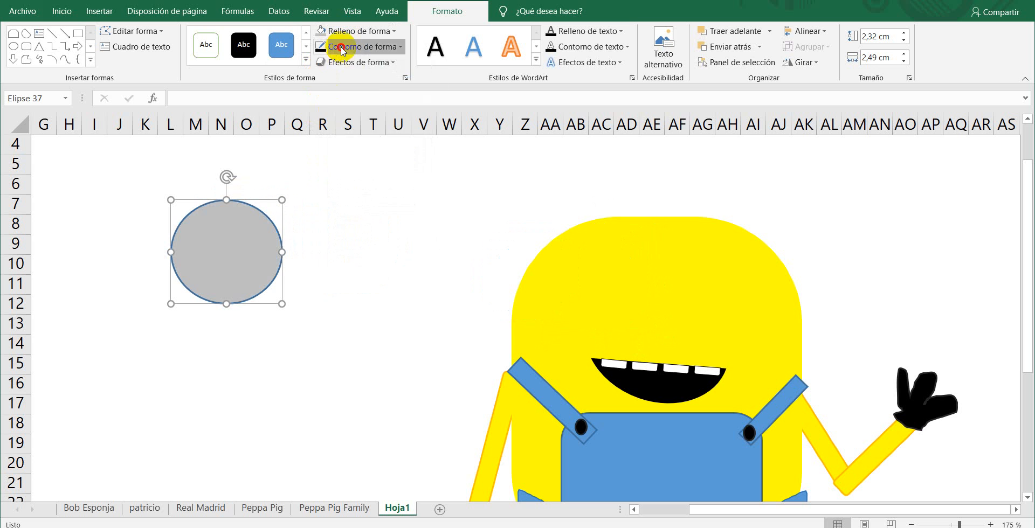
Give the grey eye ellipse a white outline 3 pt thick
click(341, 47)
click(319, 92)
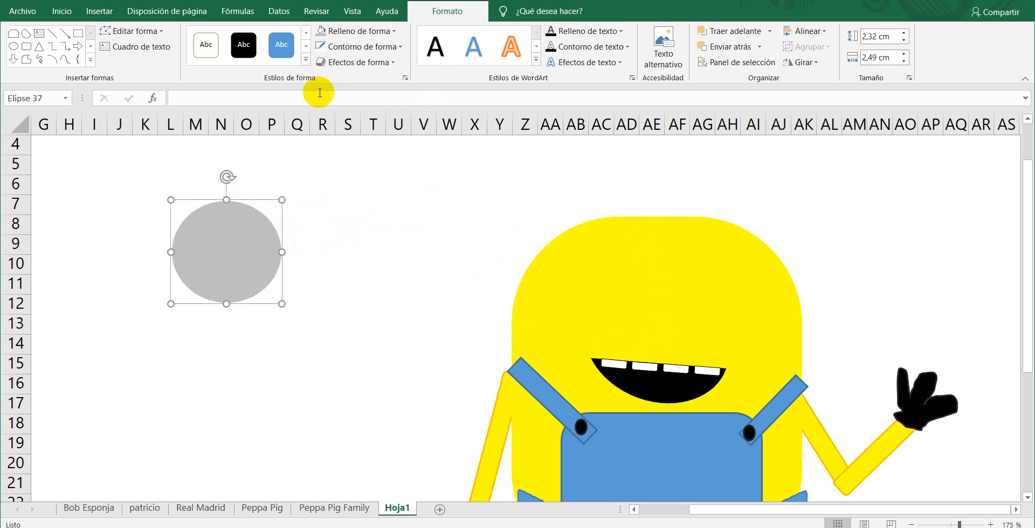
click(370, 46)
mouse_move(386, 239)
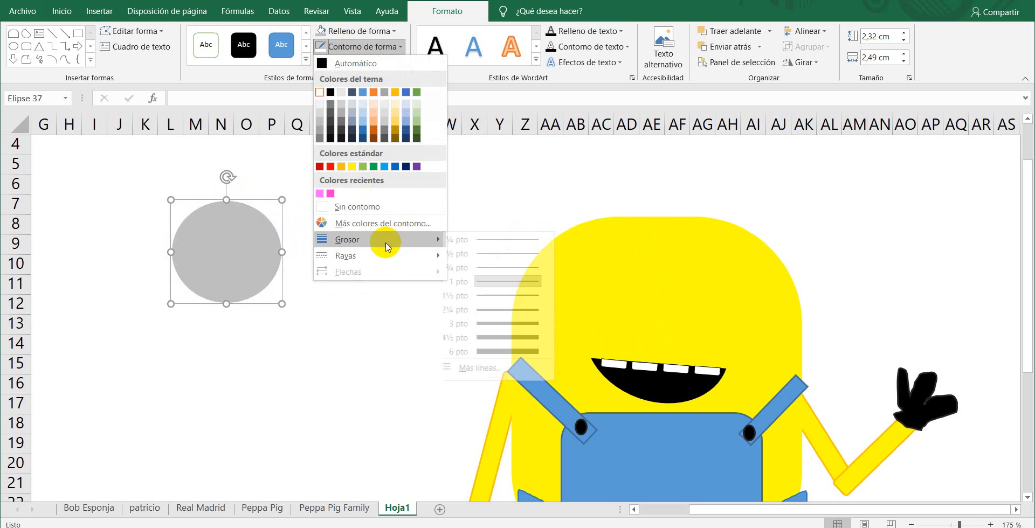
click(521, 325)
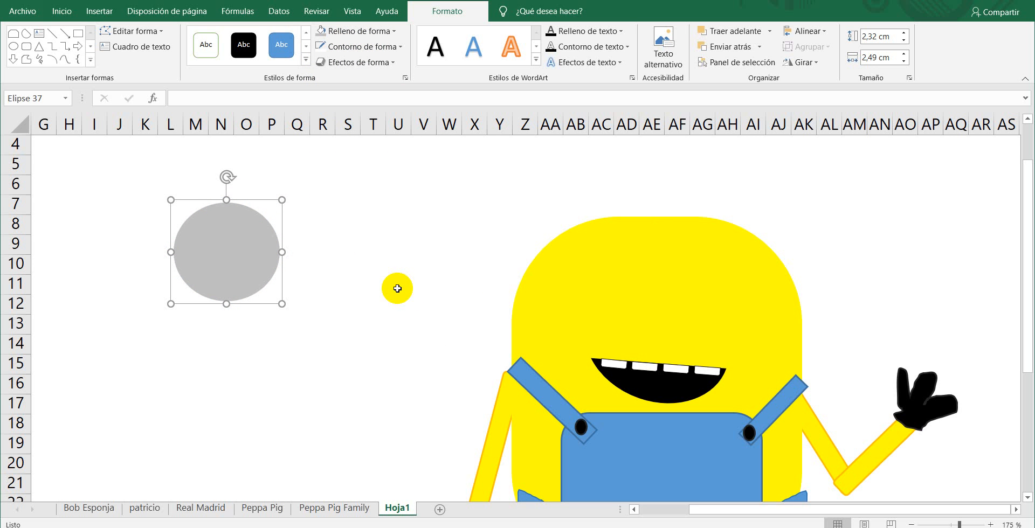
Duplicate the grey ellipse, shrink the copy to about 1.81 by 1.86 cm and centre it inside the original
key(ctrl+d)
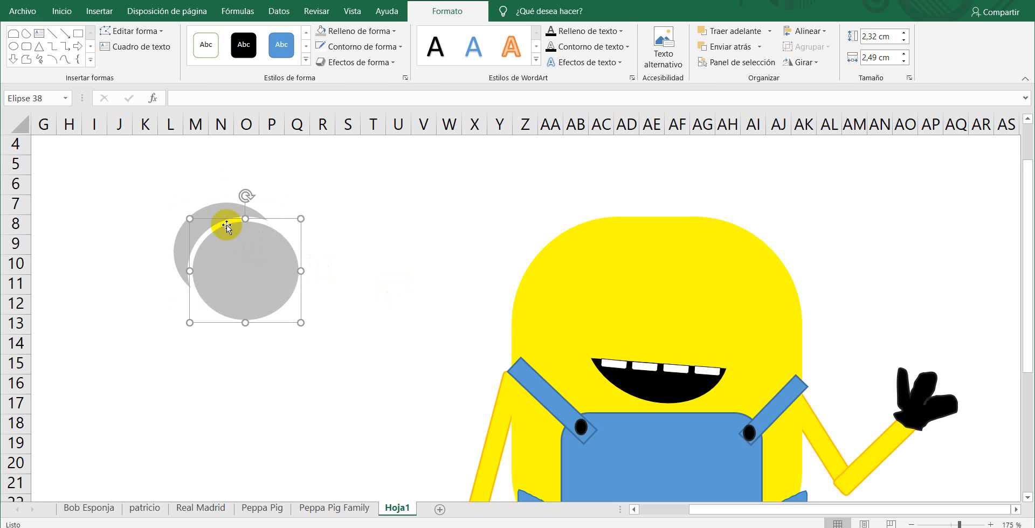
drag(300, 323, 266, 293)
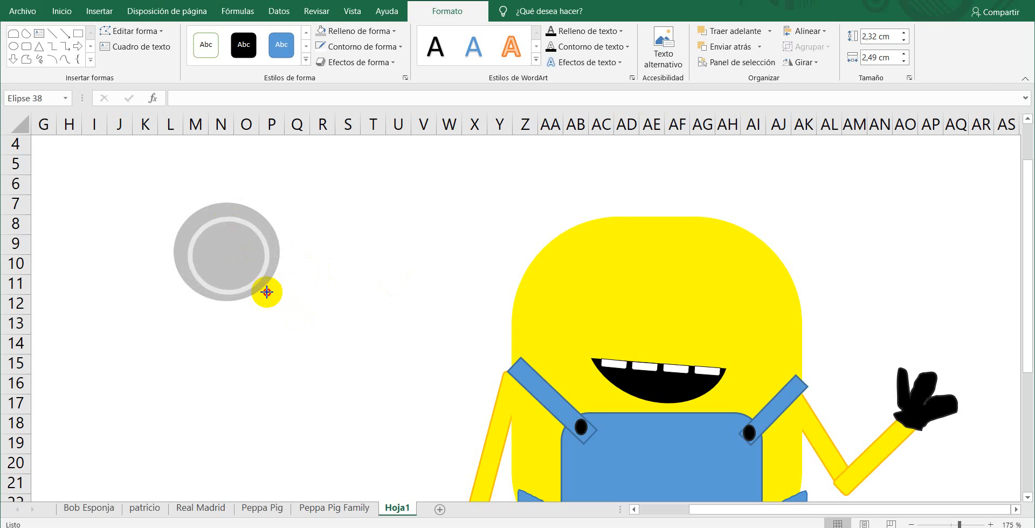
drag(191, 219, 184, 212)
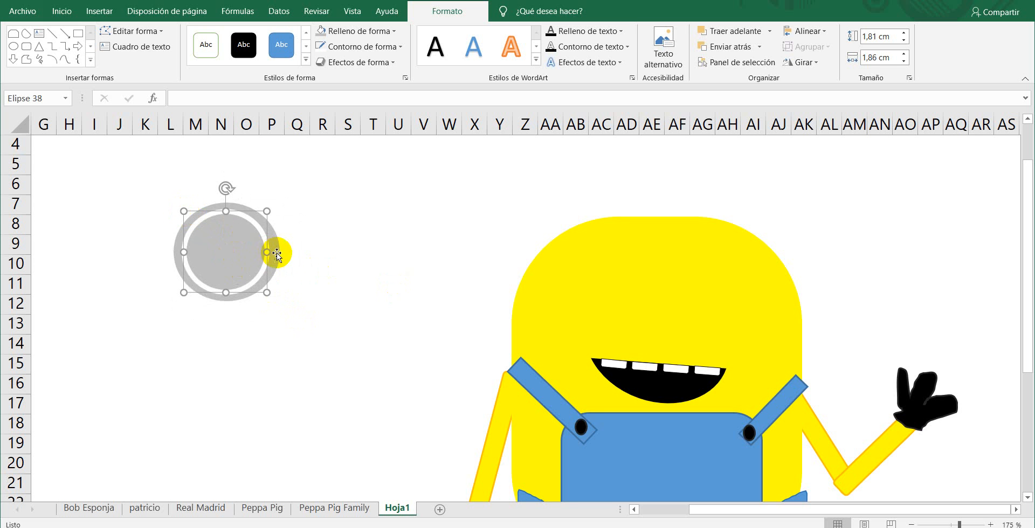
Group the inner and outer grey ellipses of the eye
shift+click(276, 254)
right_click(274, 258)
mouse_move(388, 338)
click(439, 335)
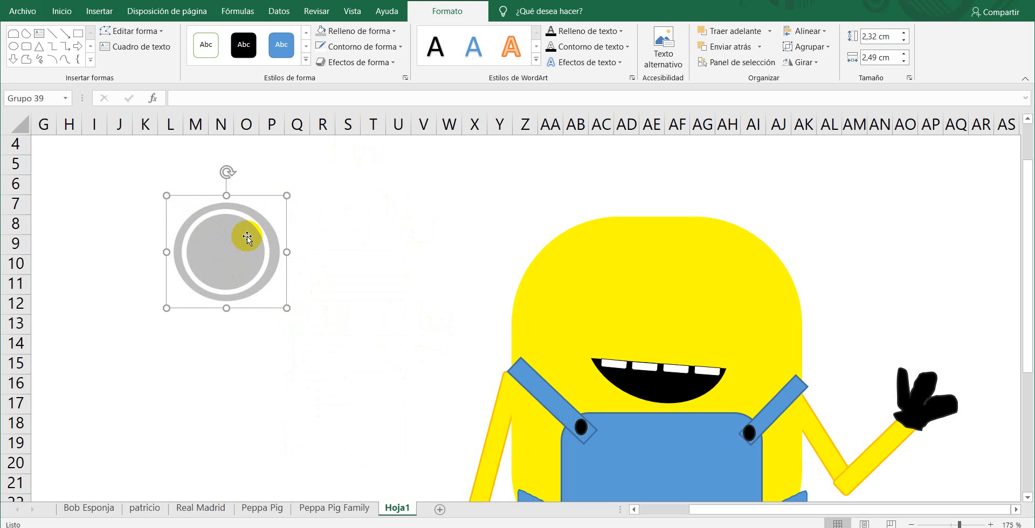
Duplicate the eye's inner ellipse and place the copy directly over it
click(229, 247)
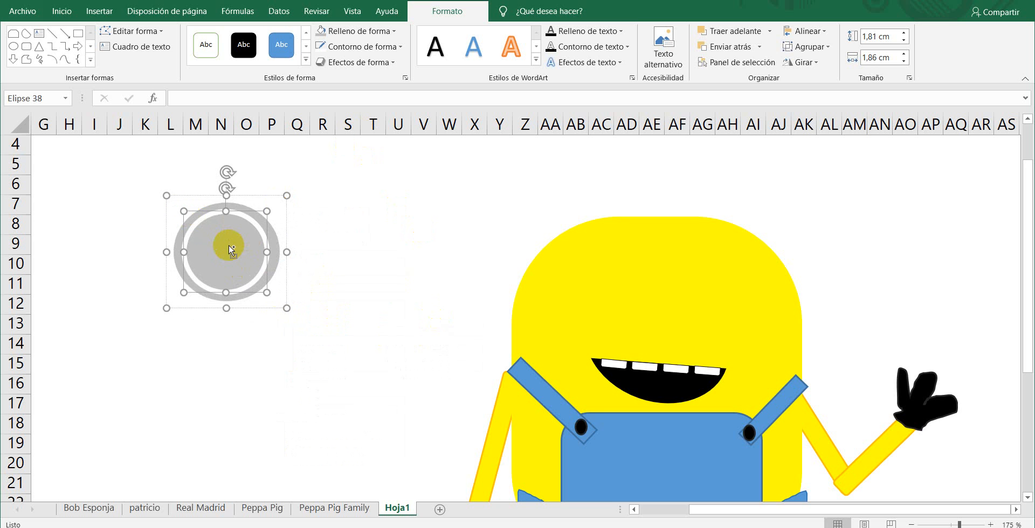
key(ctrl+v)
drag(228, 246, 236, 259)
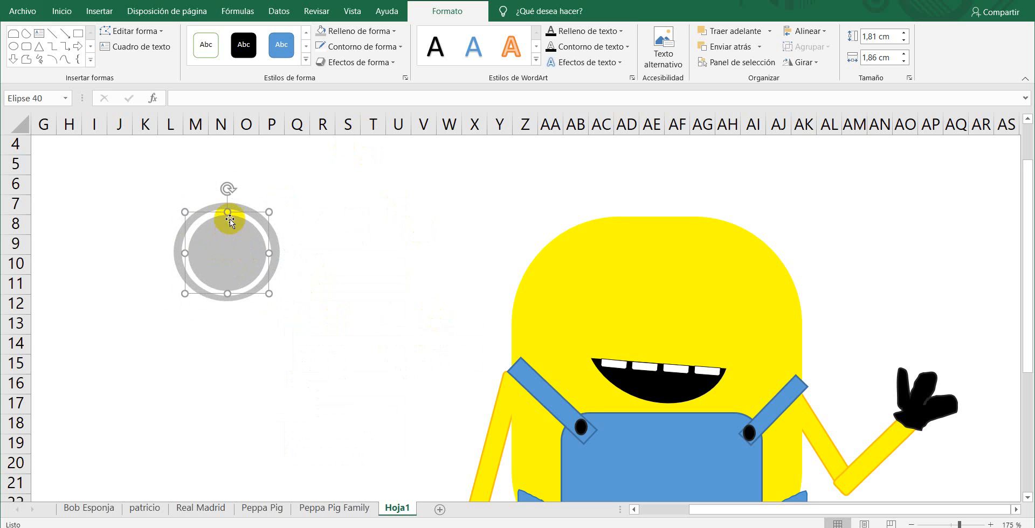
Shrink the topmost ellipse copy to about 1.45 by 1.5 cm, keeping it centred within the eye's grey rings
drag(225, 213, 224, 220)
drag(226, 293, 225, 284)
drag(186, 252, 192, 252)
drag(269, 255, 260, 255)
Fill the eye's innermost ellipse white and give it a light grey outline matching the outer ring
click(356, 31)
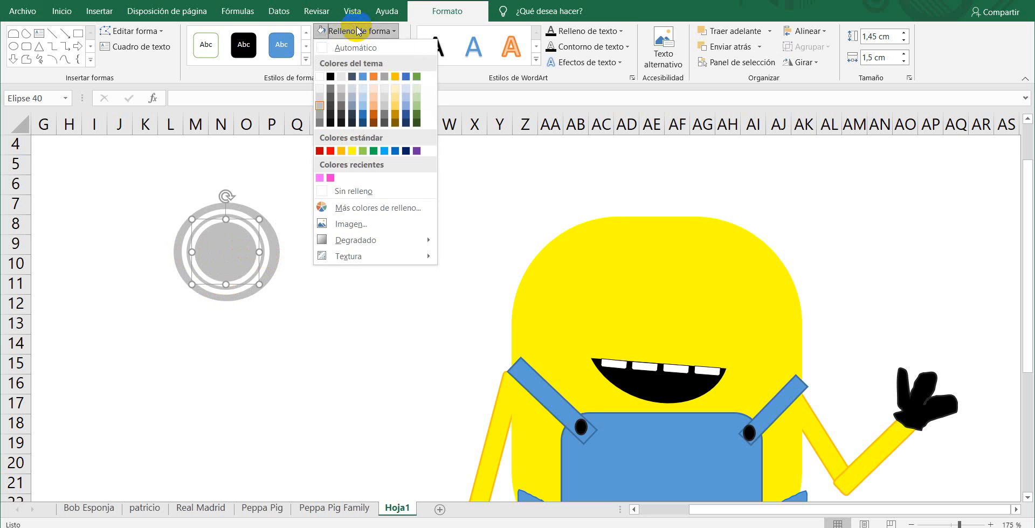
click(323, 75)
click(340, 47)
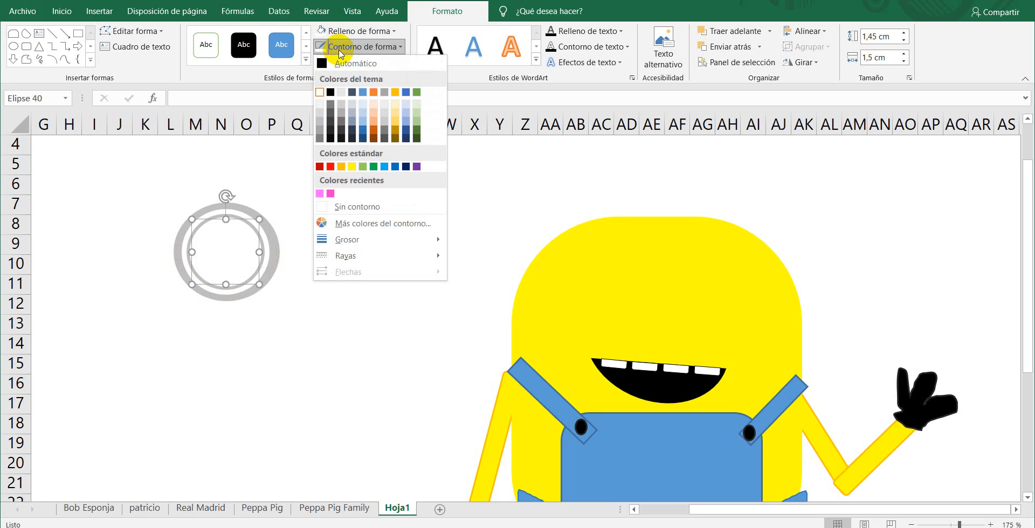
click(319, 131)
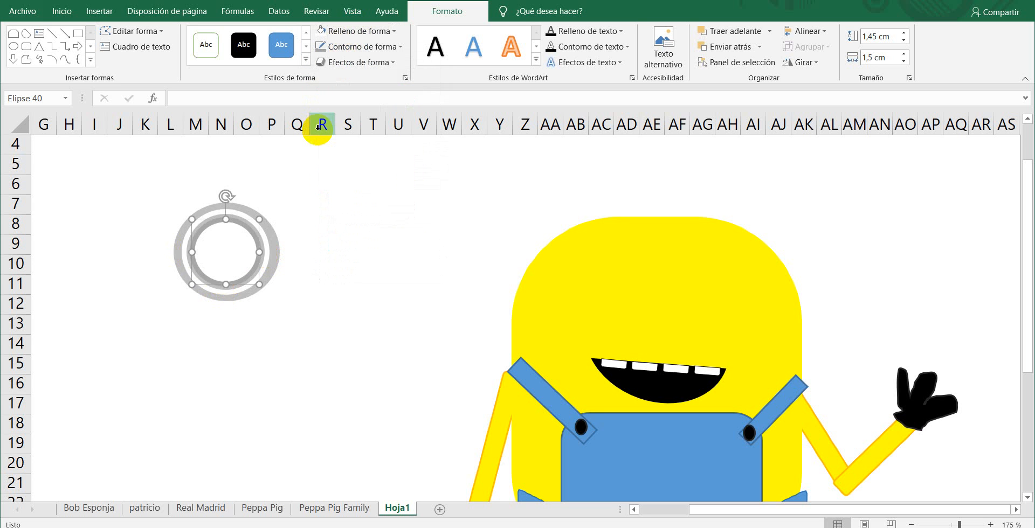
click(351, 46)
click(321, 119)
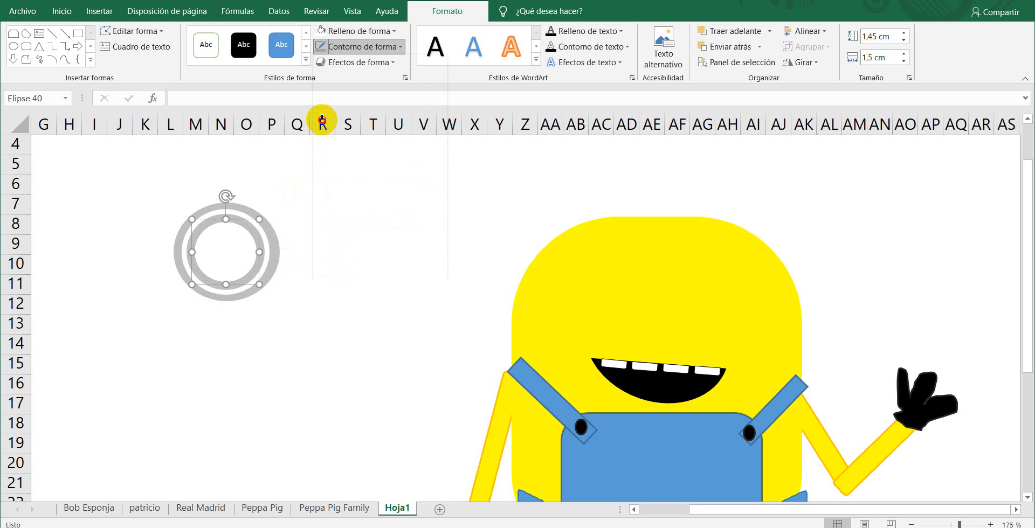
Group the white innermost ellipse with the grey ellipse group of the eye
shift+click(277, 241)
right_click(275, 245)
mouse_move(390, 326)
click(431, 325)
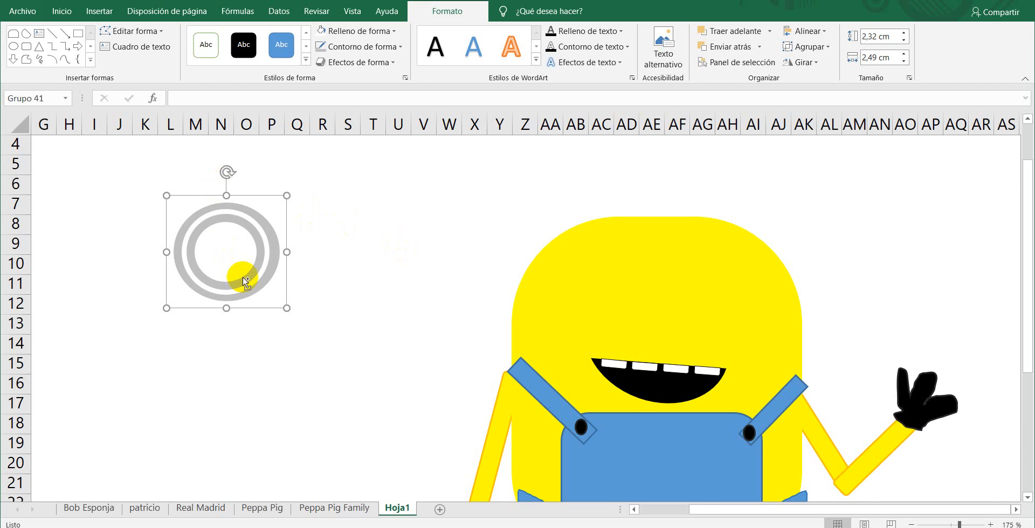
Place a separate small copy of the eye's white, grey-outlined ellipse beside the eye, about 0.53 by 0.52 cm
scroll(244, 280, up, 5)
key(alt)
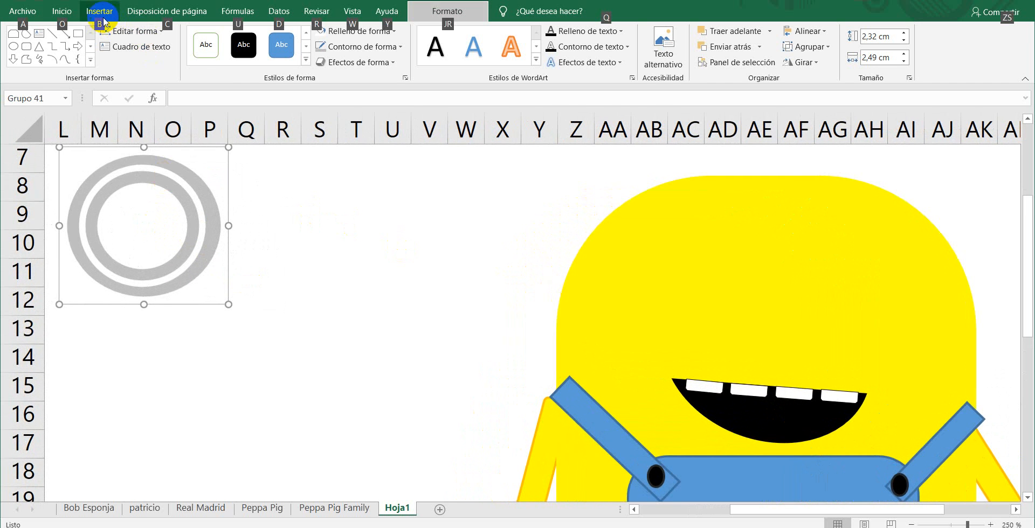
click(354, 219)
click(146, 225)
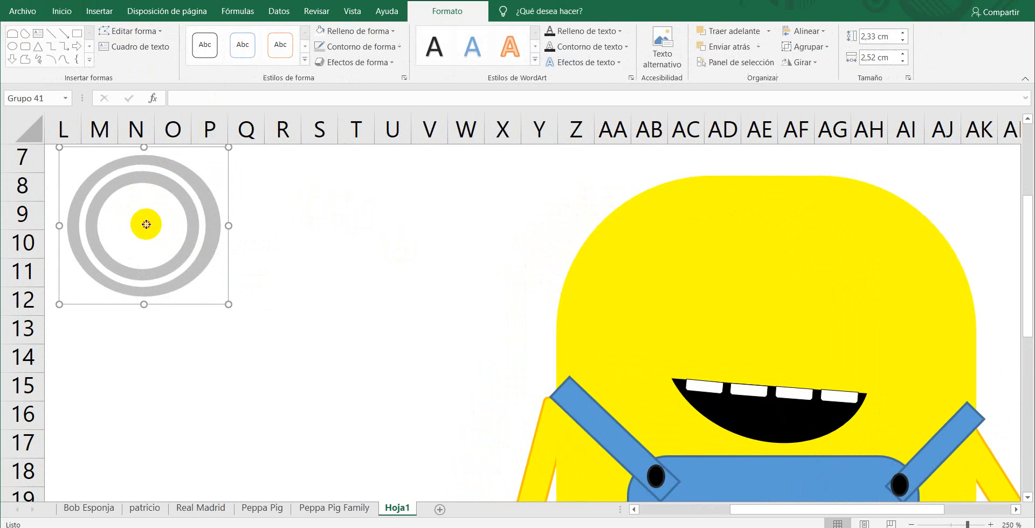
click(146, 225)
drag(146, 224, 316, 277)
mouse_move(347, 219)
mouse_down()
mouse_move(315, 263)
mouse_move(270, 288)
mouse_move(152, 228)
mouse_move(344, 227)
mouse_up()
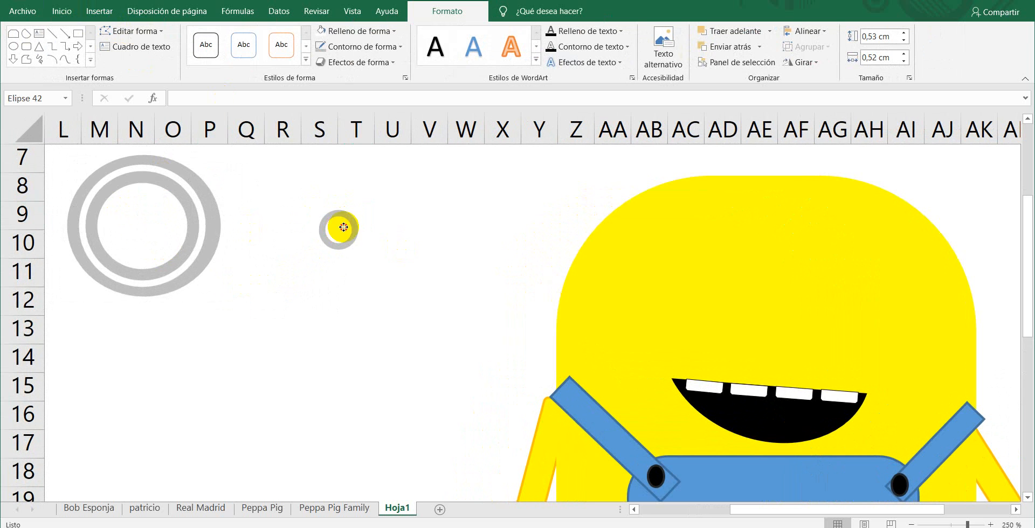
Fill the small circle green and give it a thin black outline
click(348, 30)
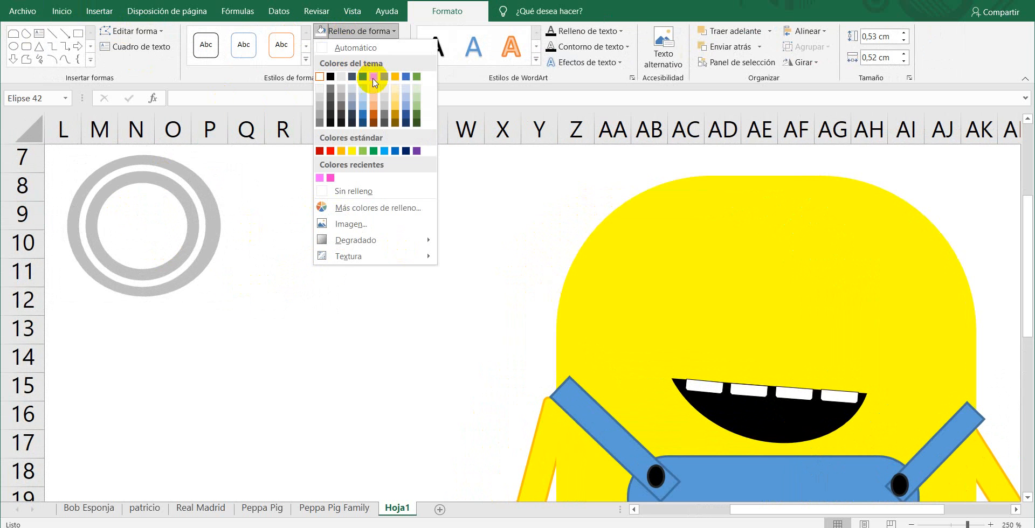
click(375, 152)
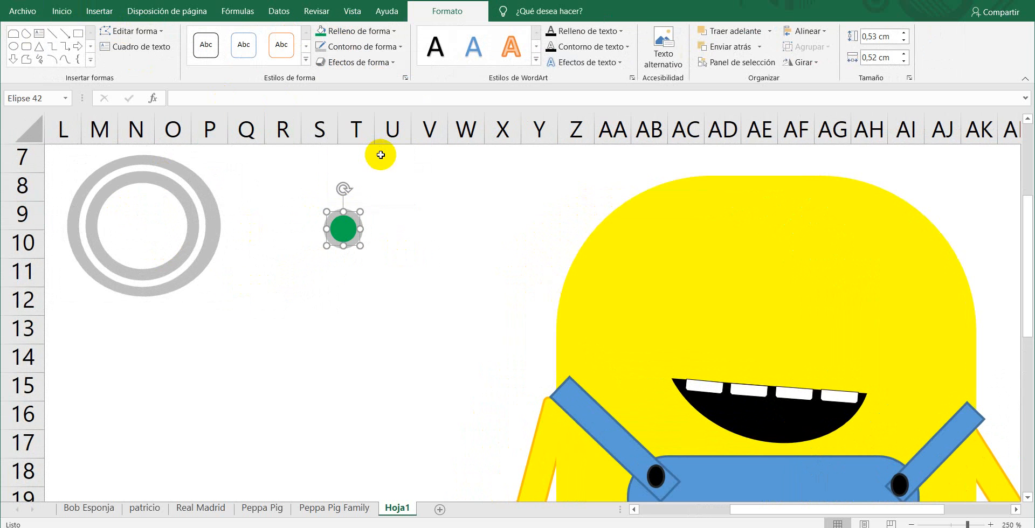
click(358, 47)
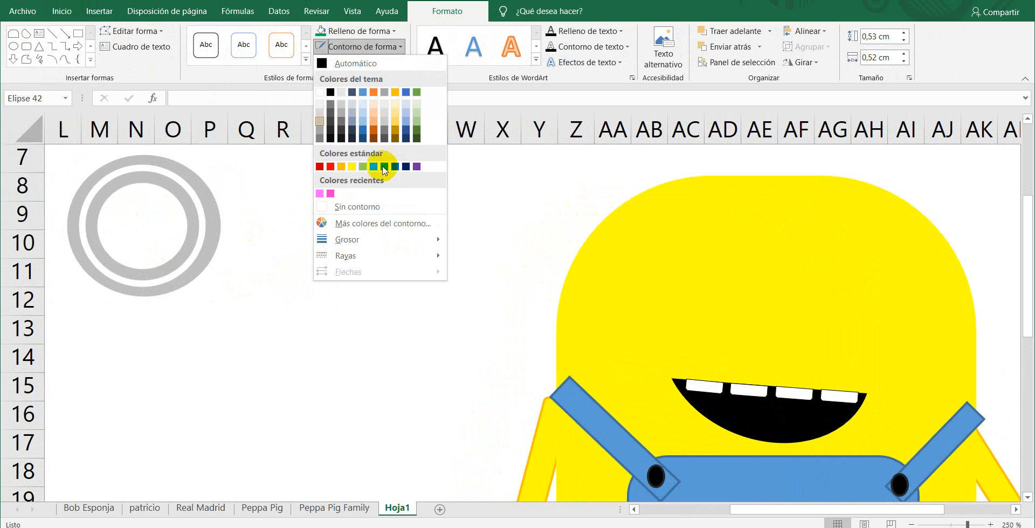
click(386, 242)
click(521, 287)
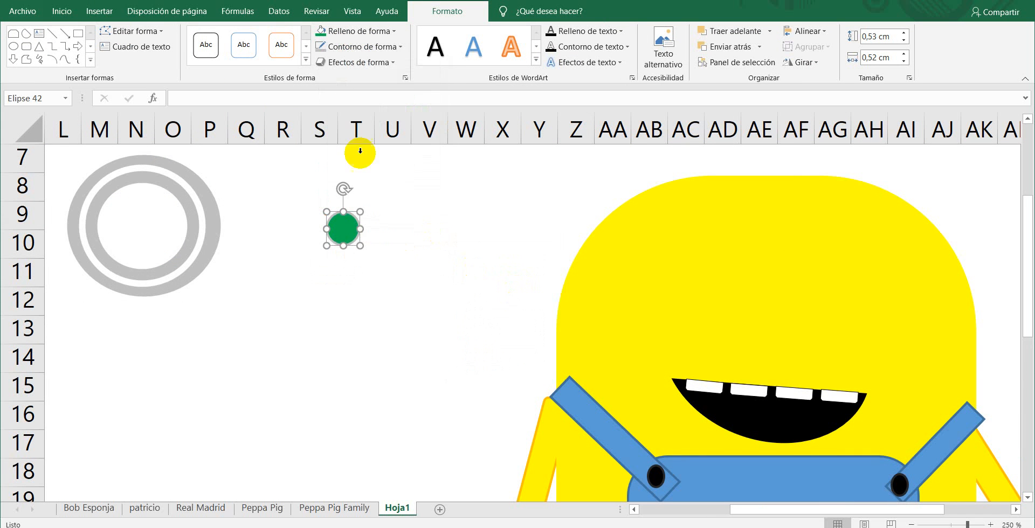
click(349, 48)
click(341, 64)
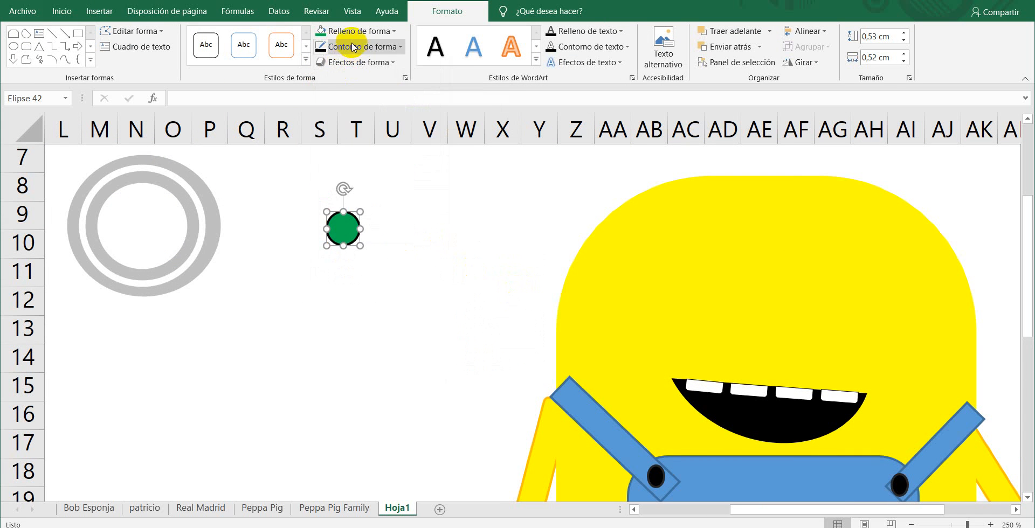
click(348, 47)
mouse_move(371, 237)
click(467, 238)
click(464, 218)
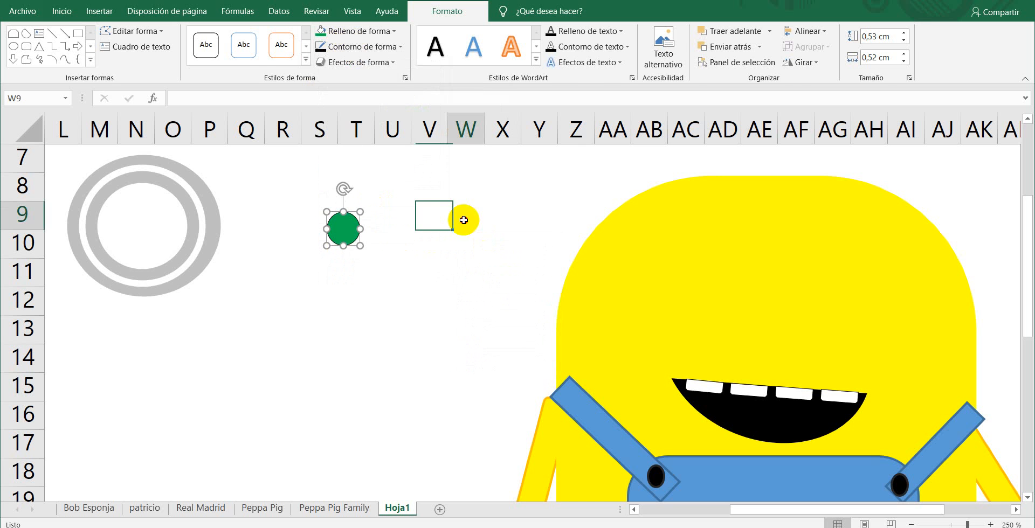
Apply the dark from-centre gradient variation to the small circle's green fill
double_click(341, 230)
click(361, 32)
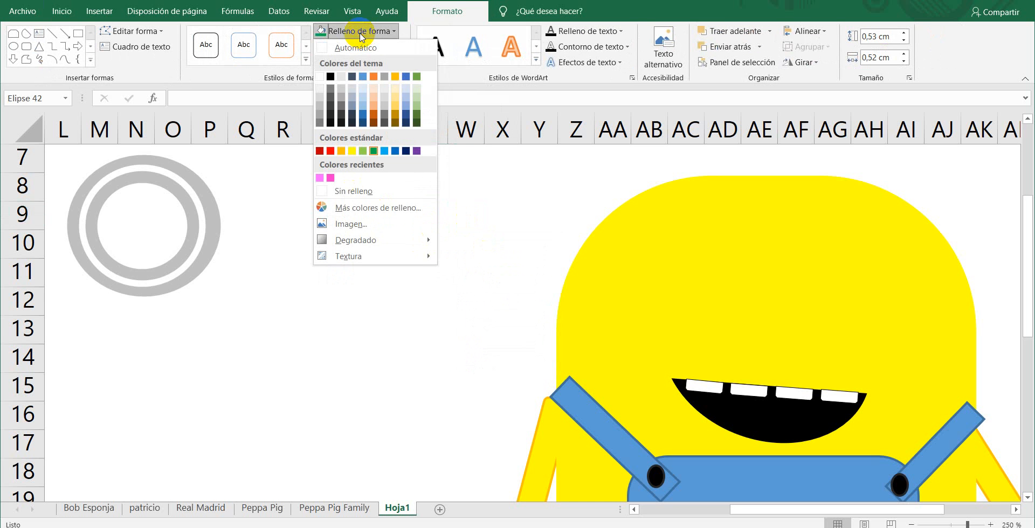
mouse_move(388, 240)
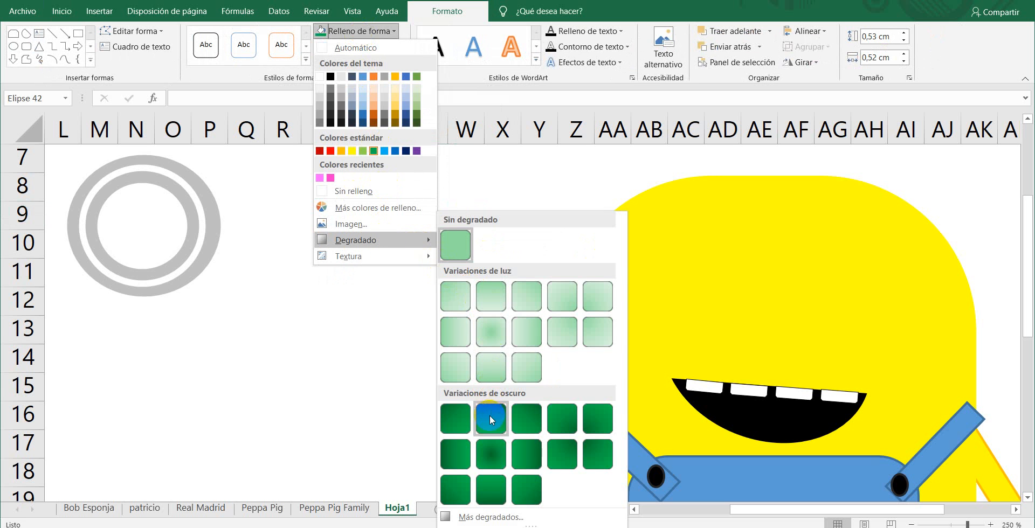
click(487, 445)
click(359, 286)
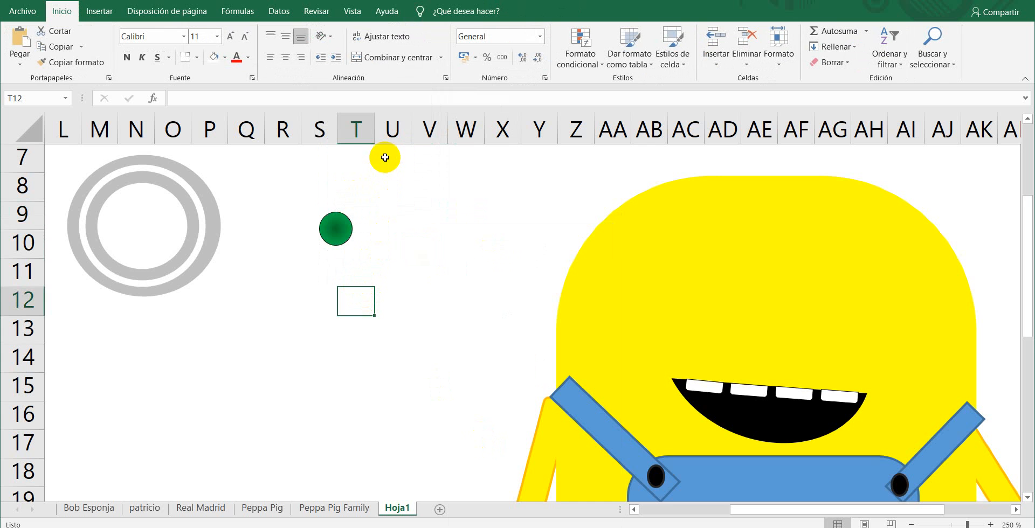
scroll(385, 157, up, 10)
scroll(271, 212, up, 3)
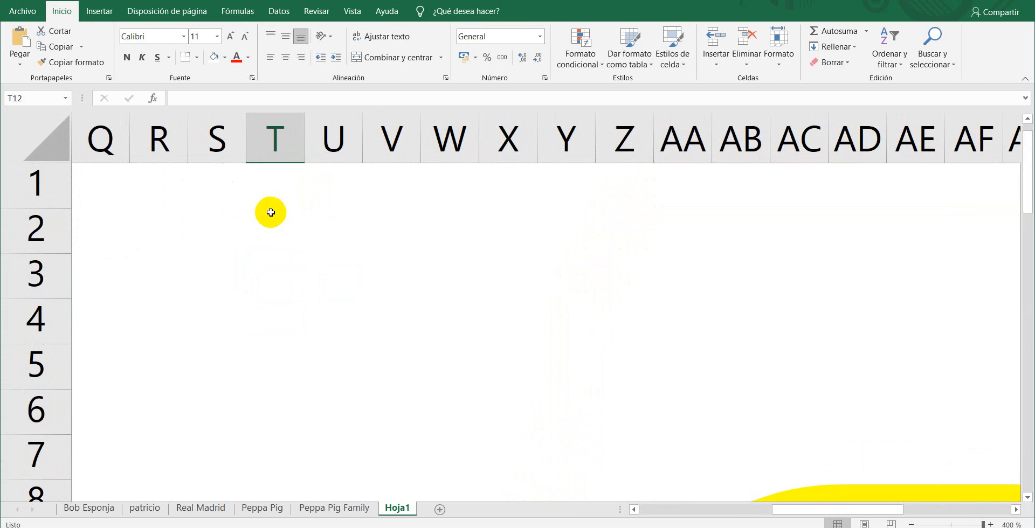
scroll(271, 212, down, 3)
scroll(270, 212, up, 1)
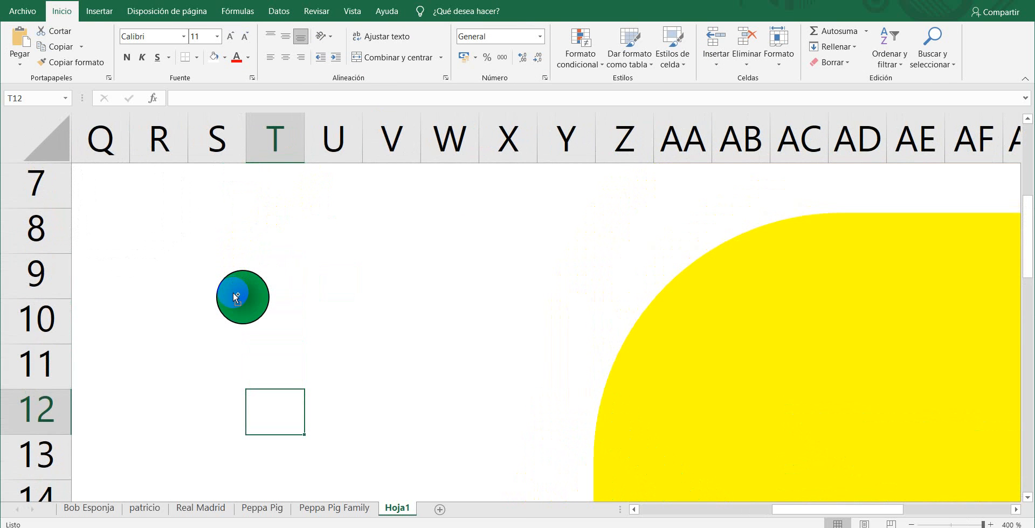
click(325, 296)
click(251, 300)
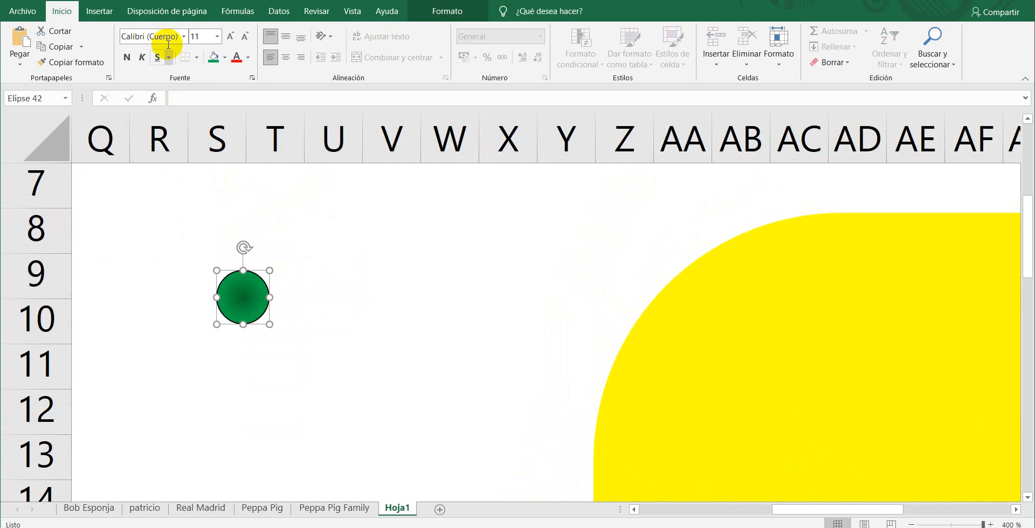
click(99, 11)
click(155, 68)
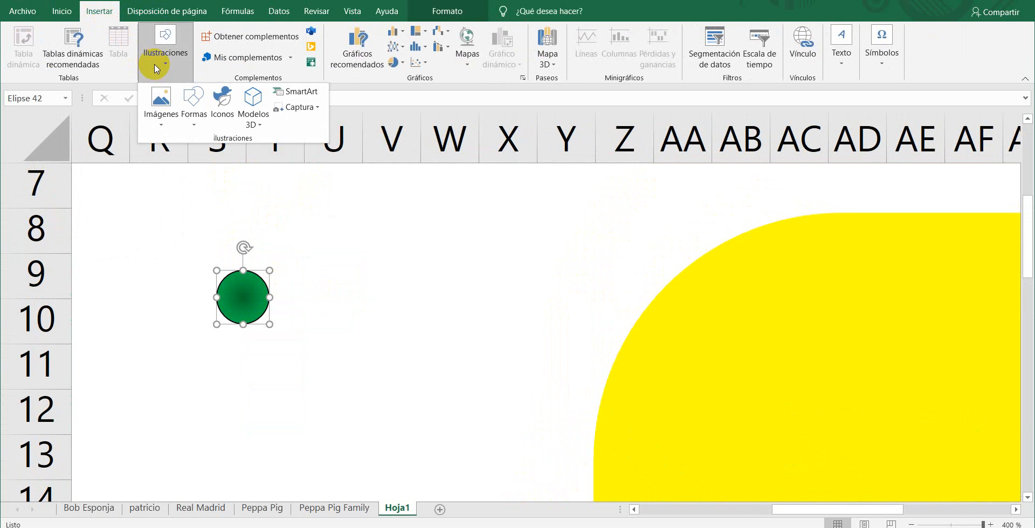
click(194, 106)
click(214, 170)
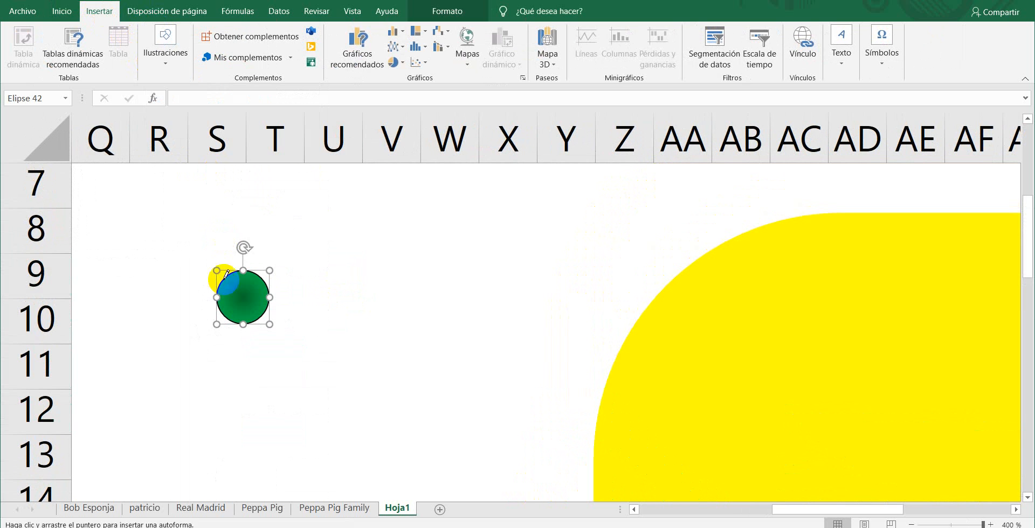
click(225, 281)
click(354, 287)
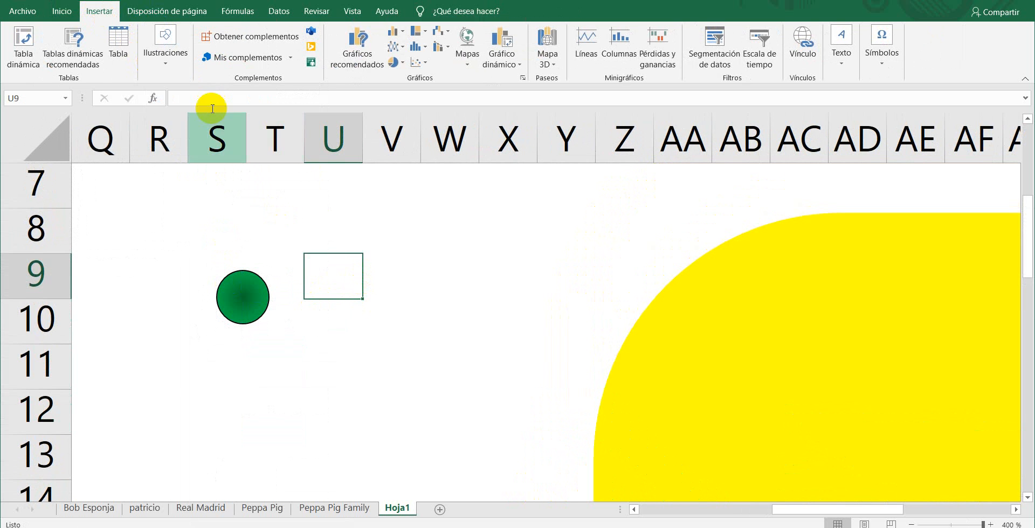
Draw a closed freehand scribble shape of about 0.39 by 0.35 cm inside the green circle
click(165, 57)
click(193, 107)
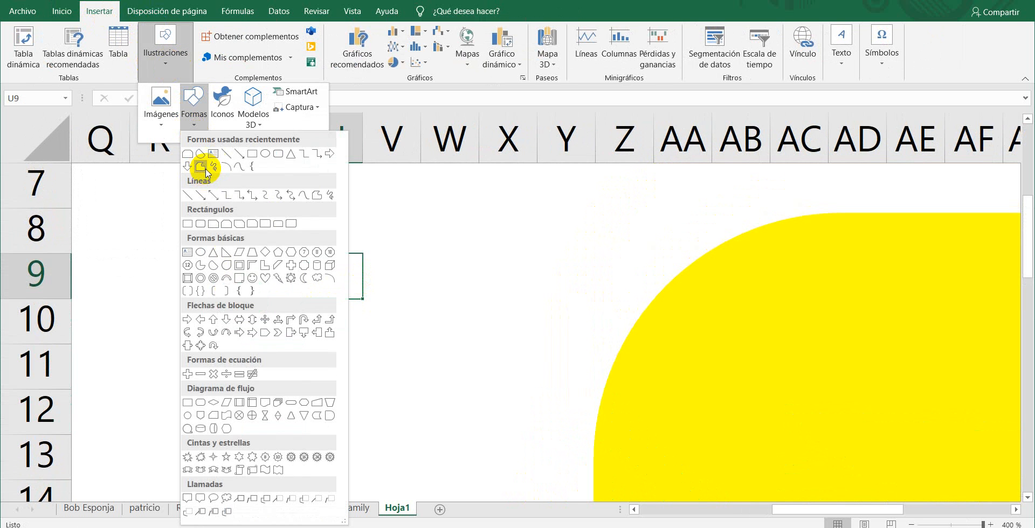
click(206, 170)
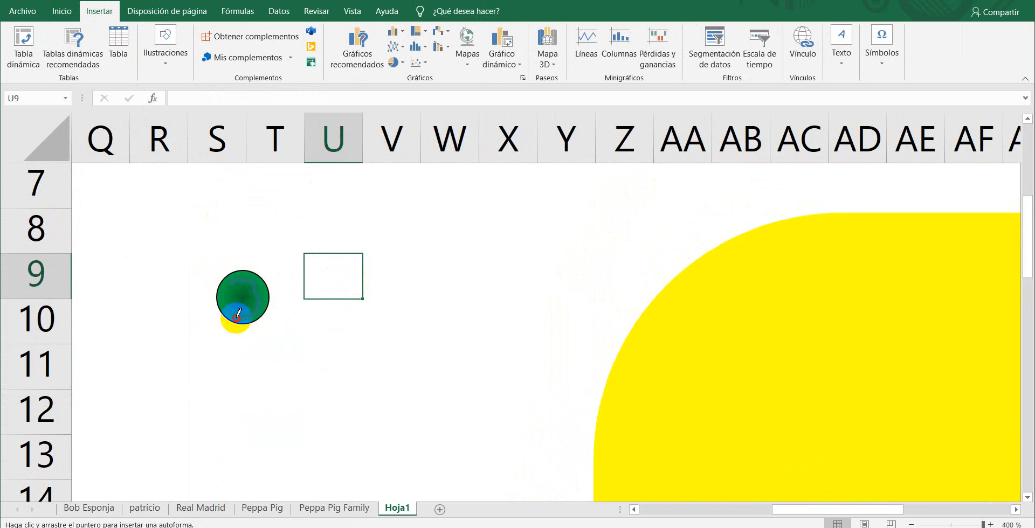
drag(226, 284, 224, 287)
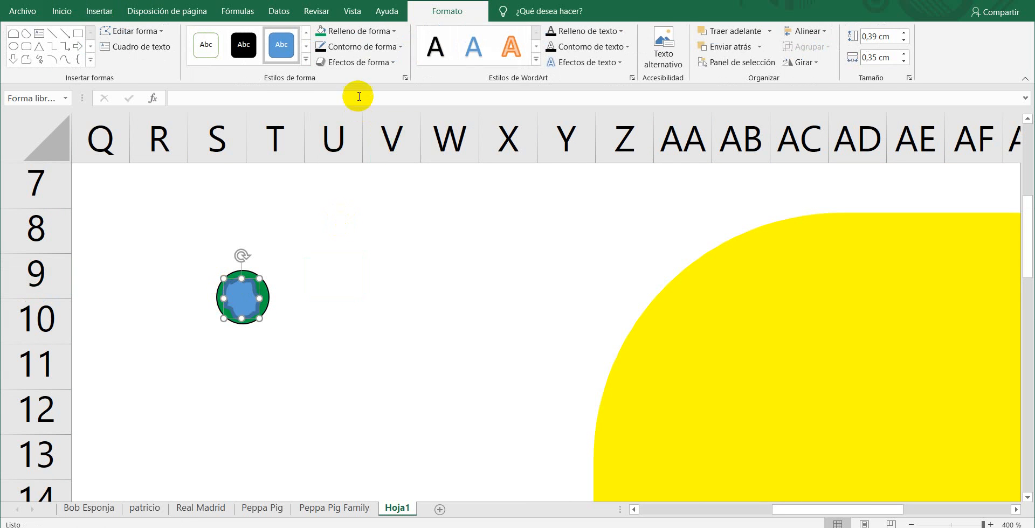
Remove the scribble shape's fill and make its outline black
click(350, 31)
click(348, 191)
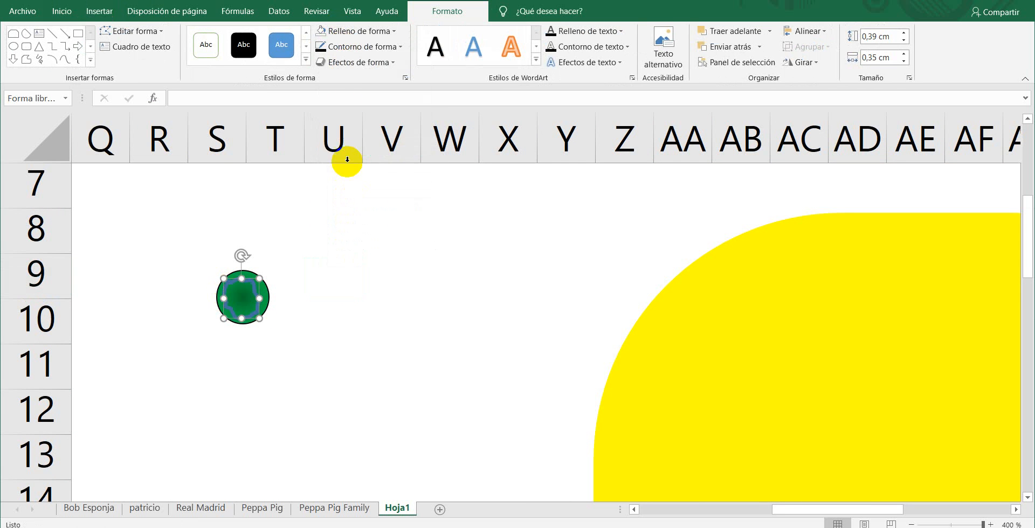
click(345, 47)
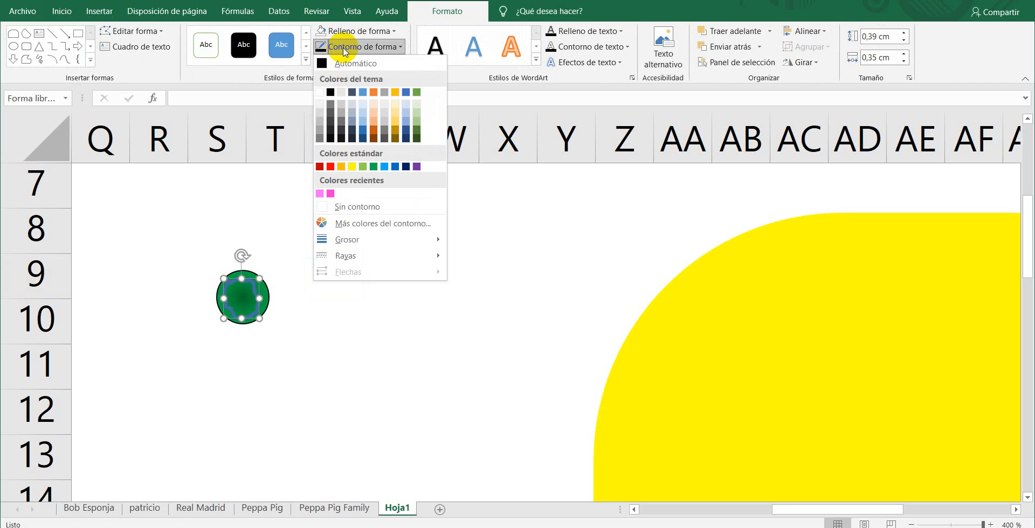
click(330, 92)
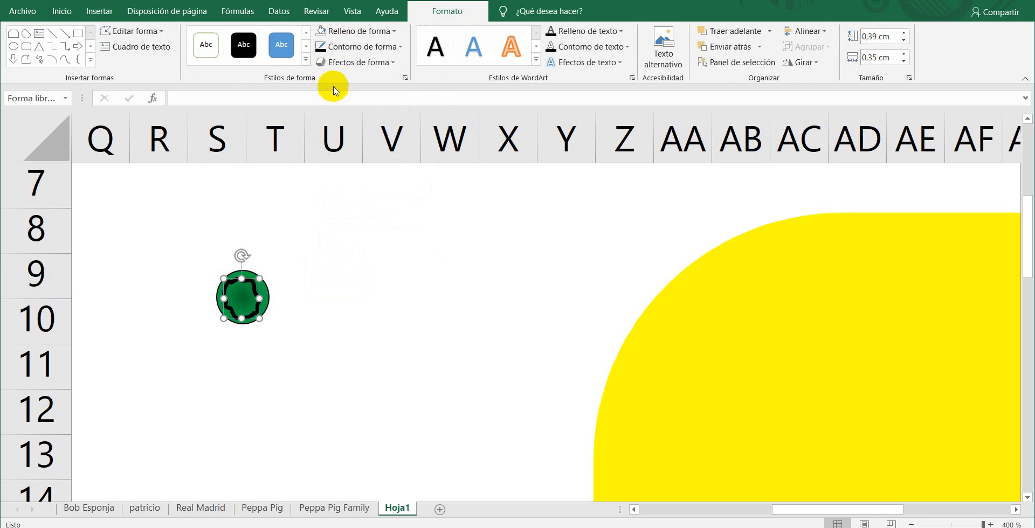
Apply the first soft-edge variation to the scribble shape and set its outline thickness to 1½ pt
click(355, 62)
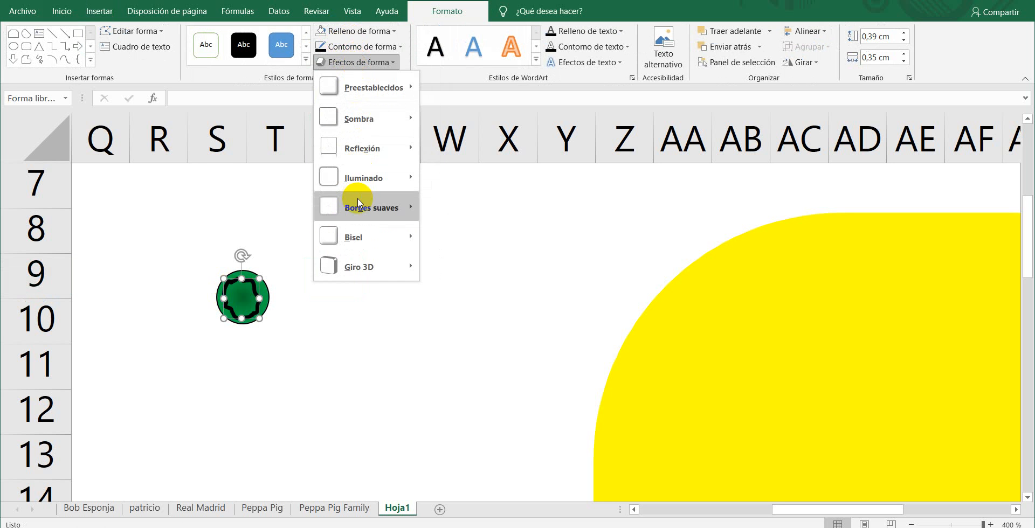
mouse_move(401, 222)
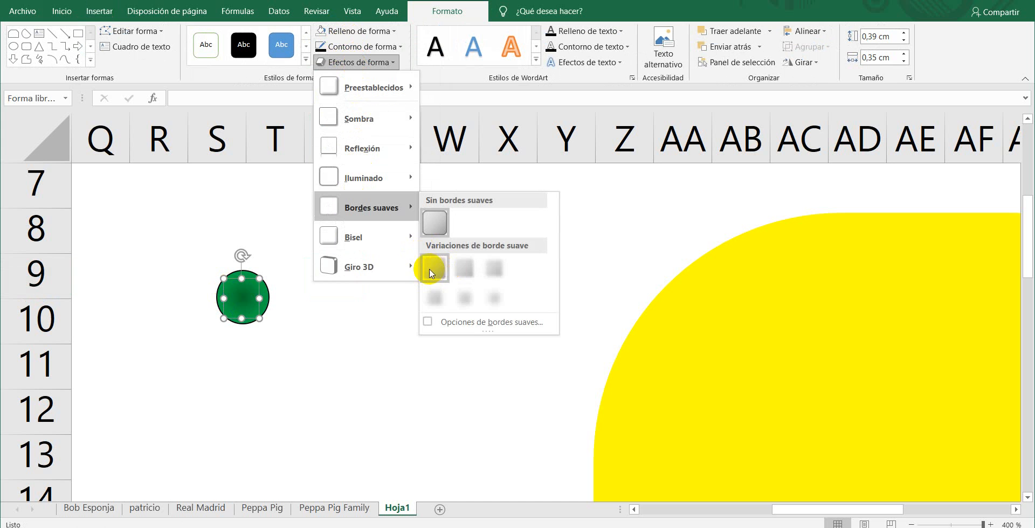
click(440, 270)
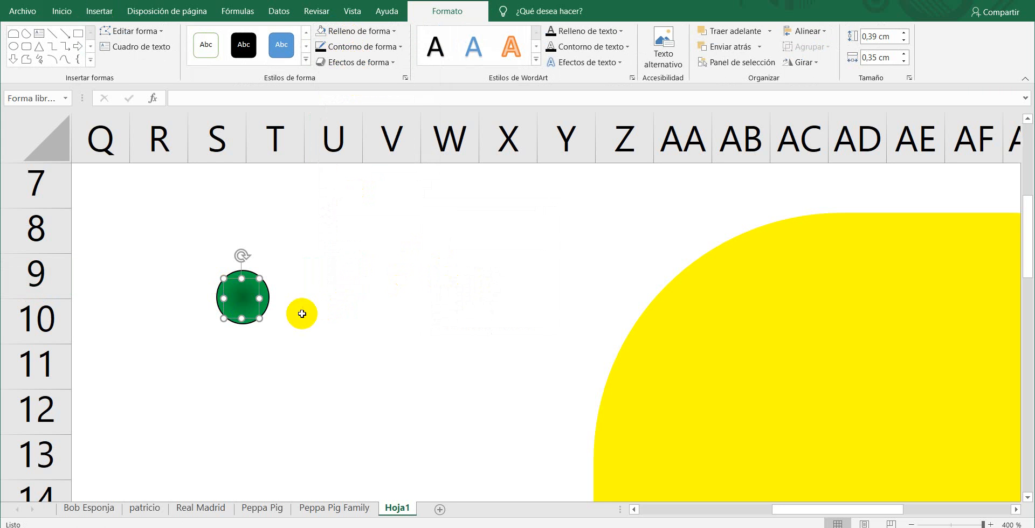
click(361, 46)
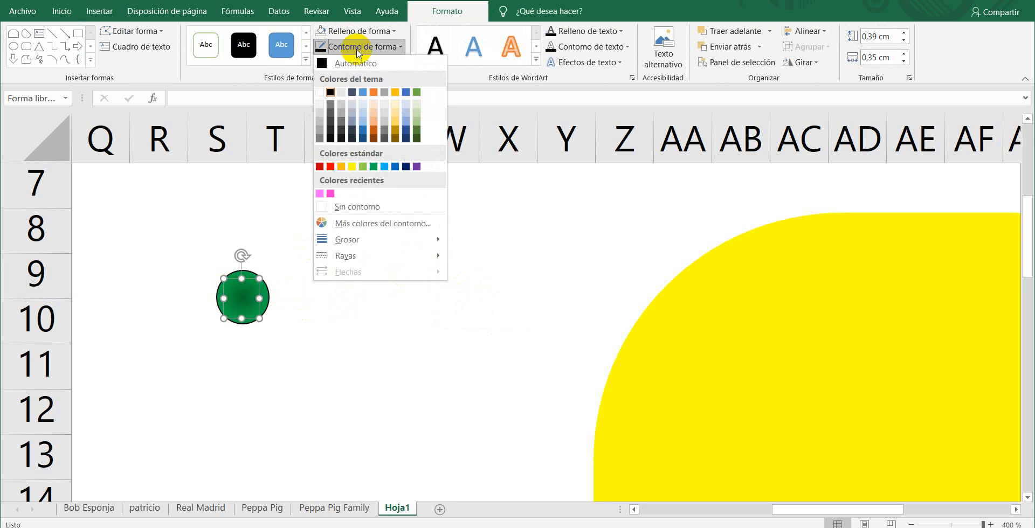
mouse_move(376, 239)
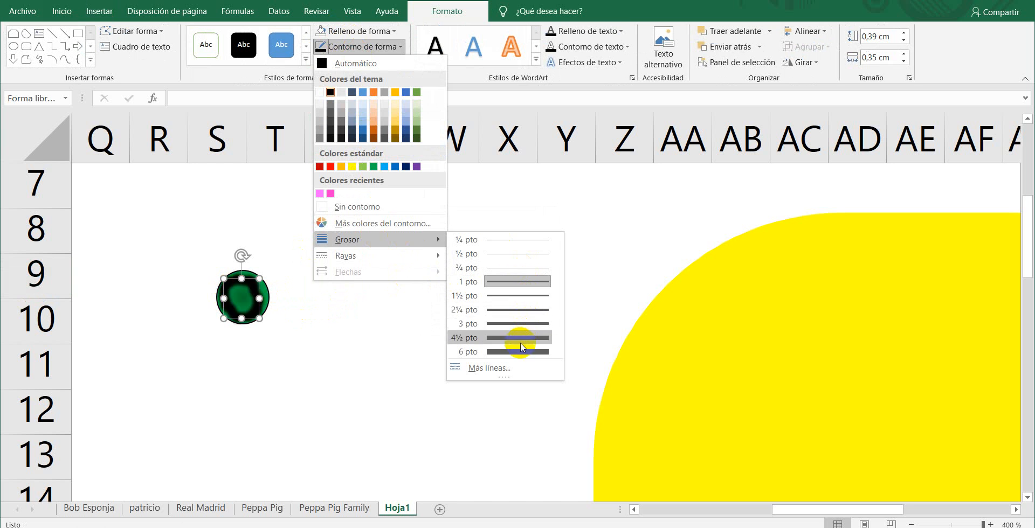
click(519, 296)
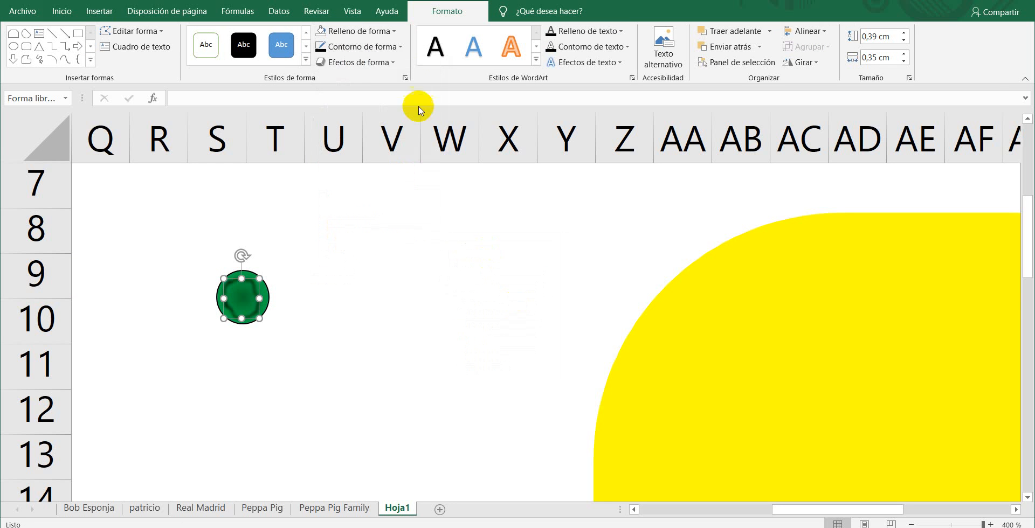
Apply the second soft-edge variation to the scribble shape and set its outline thickness to 4½ pt
click(358, 62)
mouse_move(388, 207)
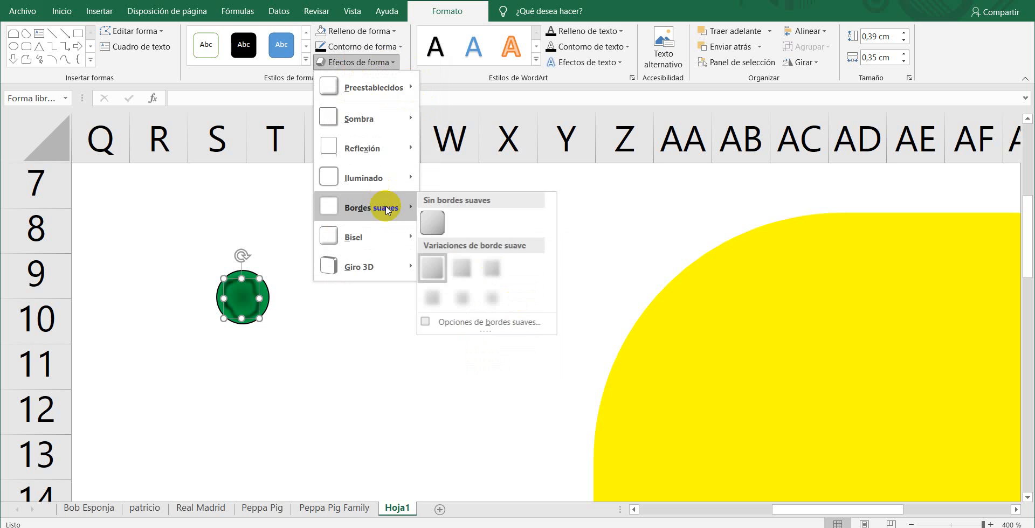
click(466, 272)
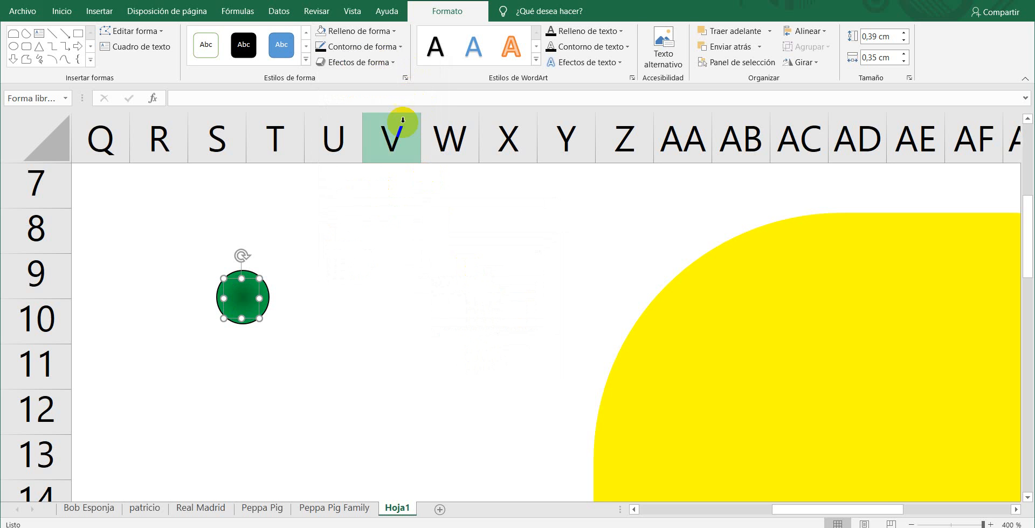
click(360, 46)
mouse_move(394, 241)
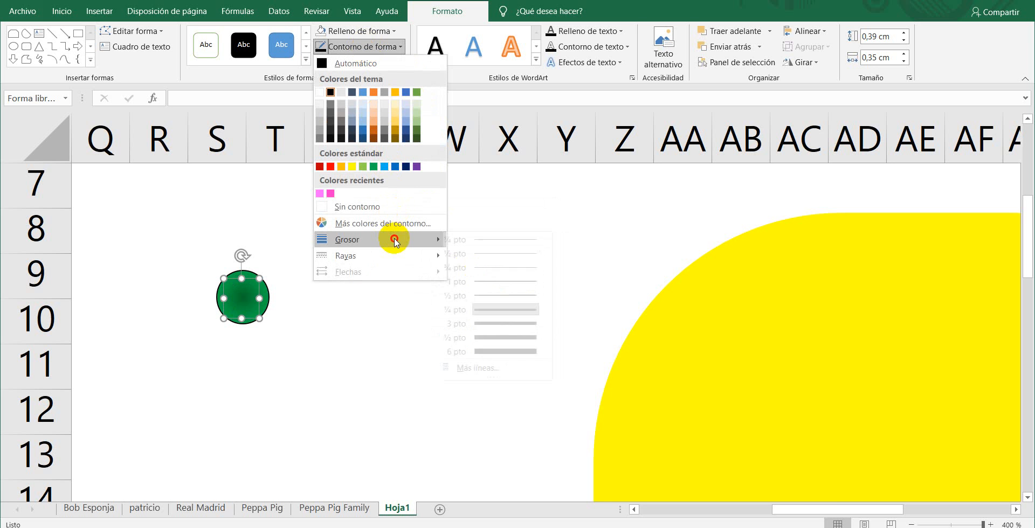
click(512, 341)
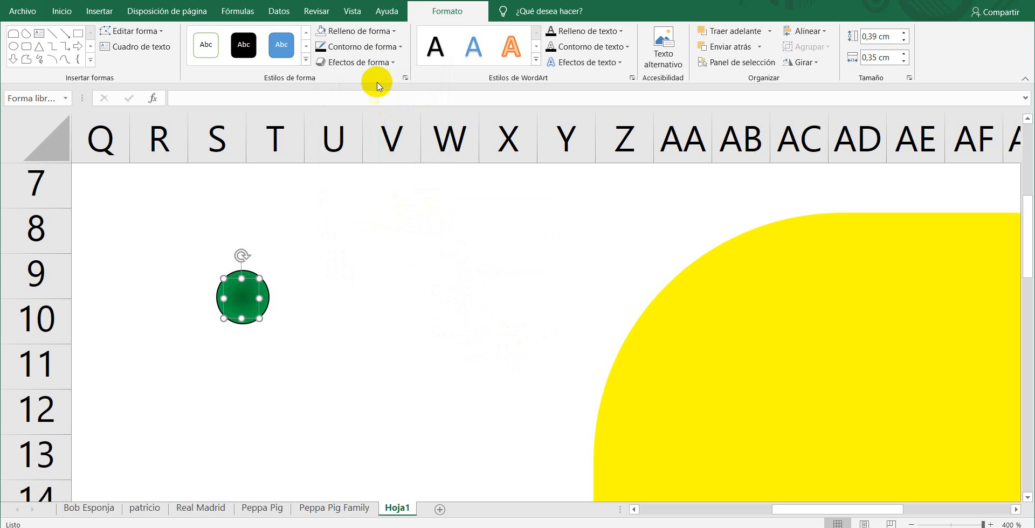
click(363, 49)
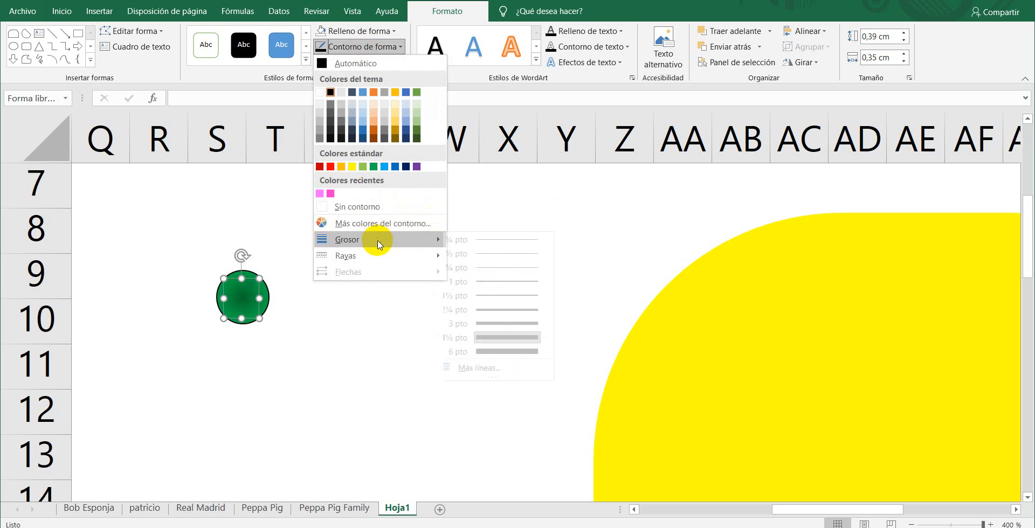
click(261, 221)
click(361, 62)
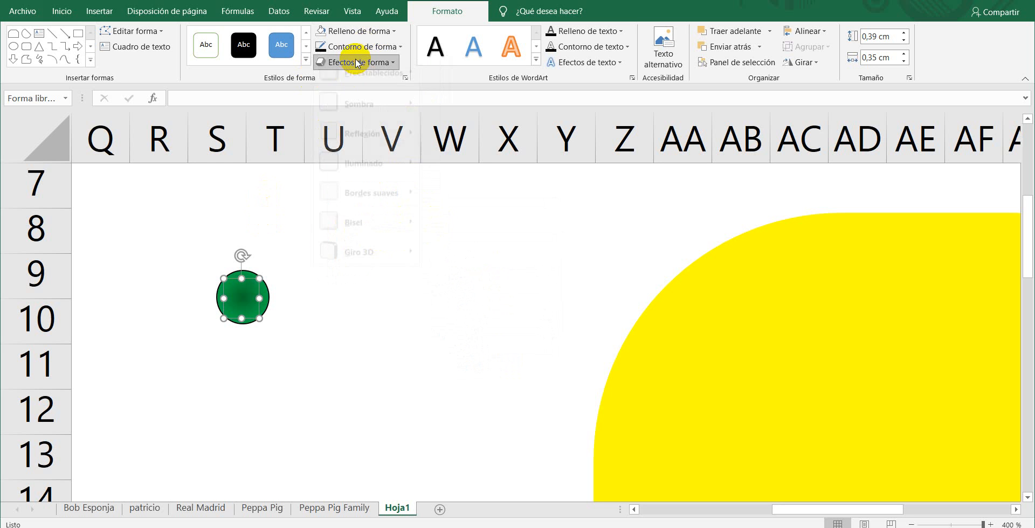
mouse_move(386, 214)
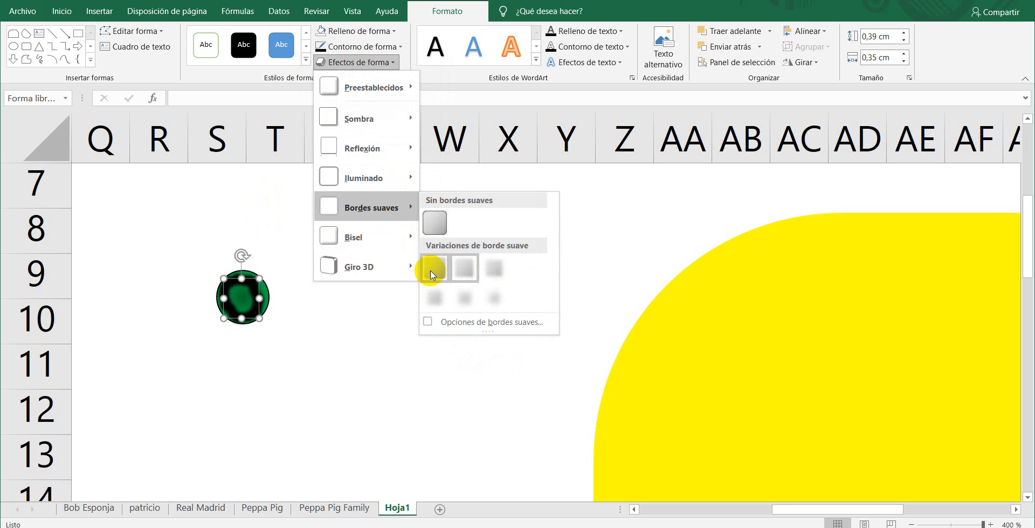
click(461, 270)
click(330, 286)
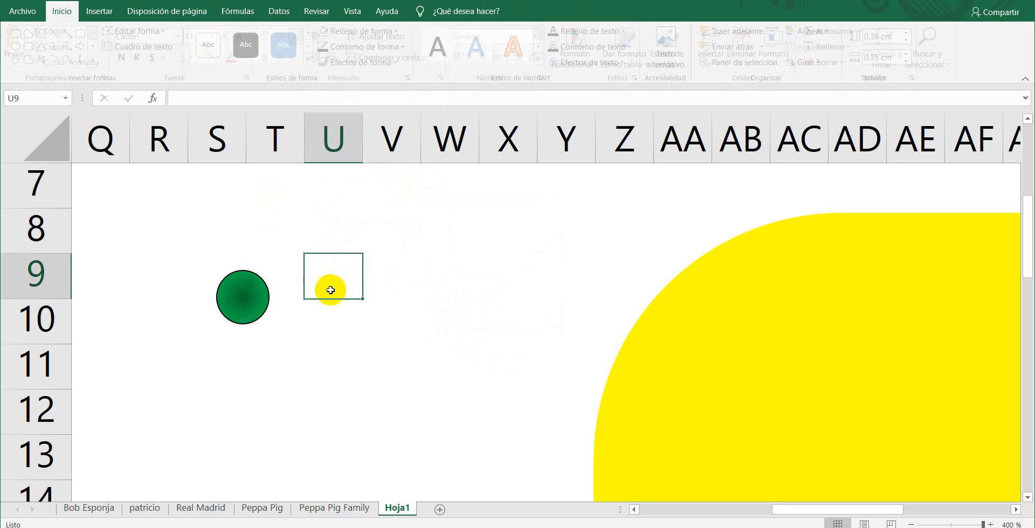
Move the green gradient circle slightly up and to the left, and duplicate it
mouse_move(258, 302)
mouse_down()
mouse_move(307, 278)
mouse_move(330, 280)
mouse_move(238, 296)
mouse_up()
click(239, 302)
click(342, 277)
key(ctrl+d)
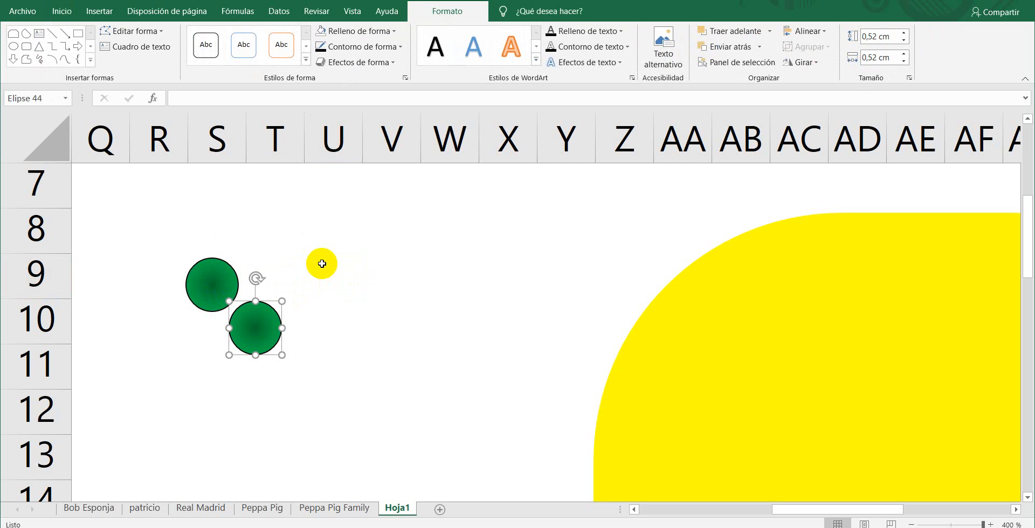
Fill the duplicate circle black and shrink it to a pupil of about 0.15 by 0.13 cm on the green circle
click(353, 31)
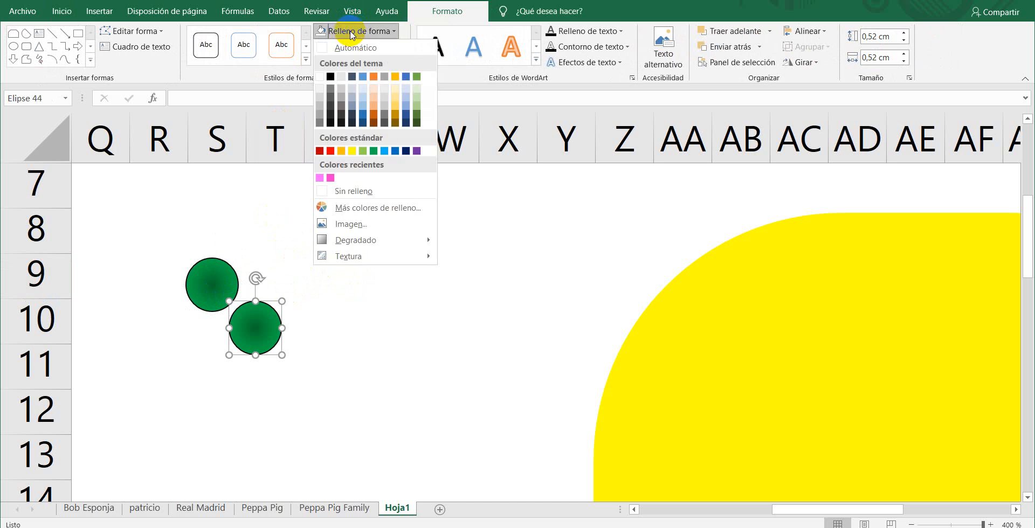
click(331, 76)
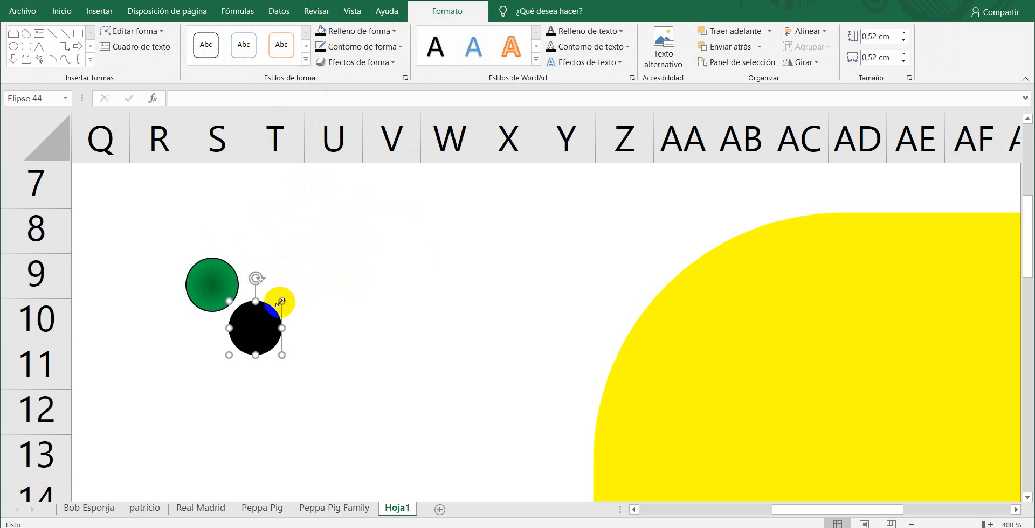
drag(282, 302, 219, 293)
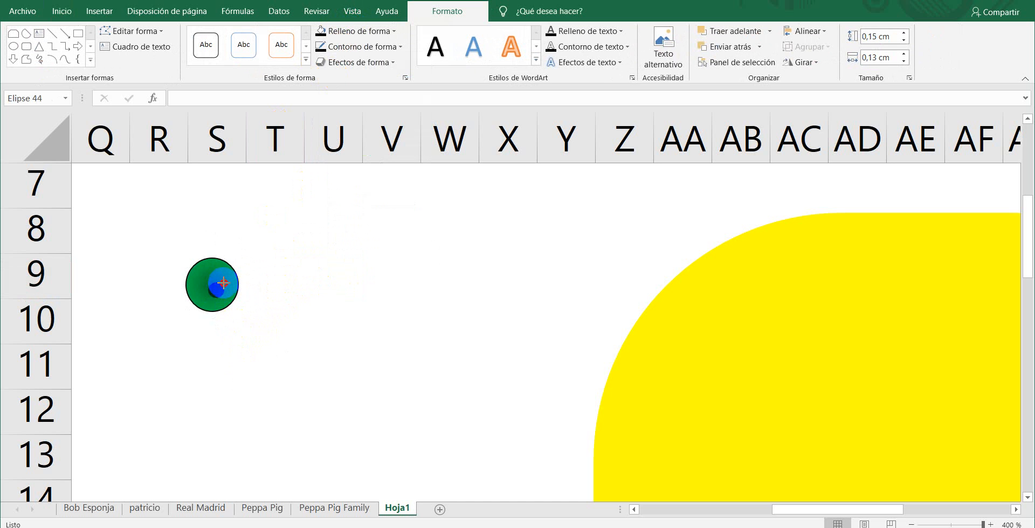
Group the black pupil with the green circle
shift+click(197, 274)
right_click(202, 270)
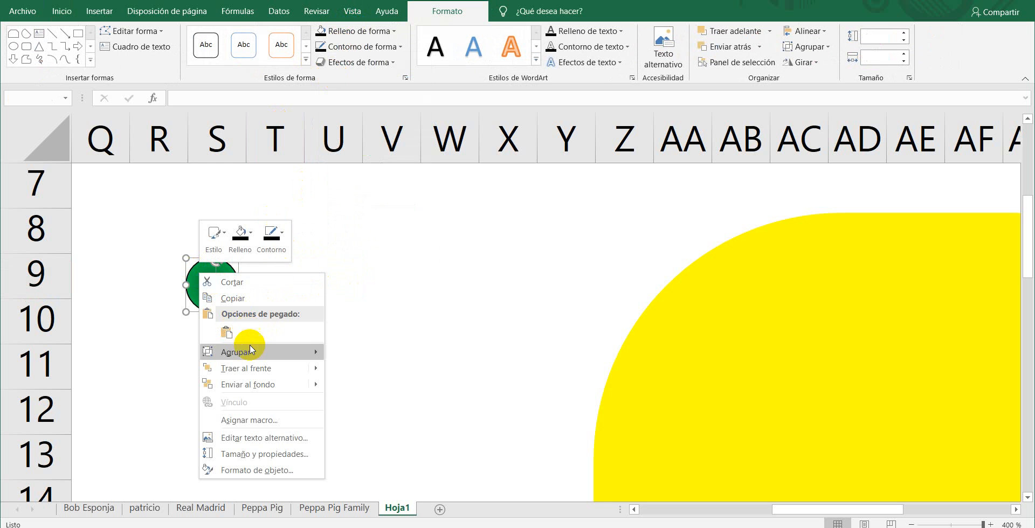
mouse_move(286, 351)
click(348, 357)
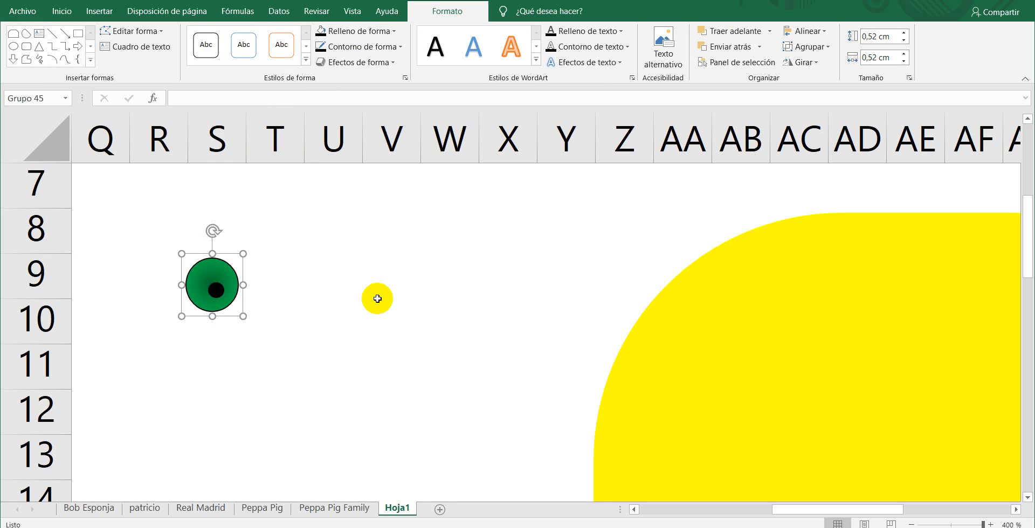
Duplicate the green circle from the eye group, fill the copy black and apply the third soft-edge variation
click(204, 278)
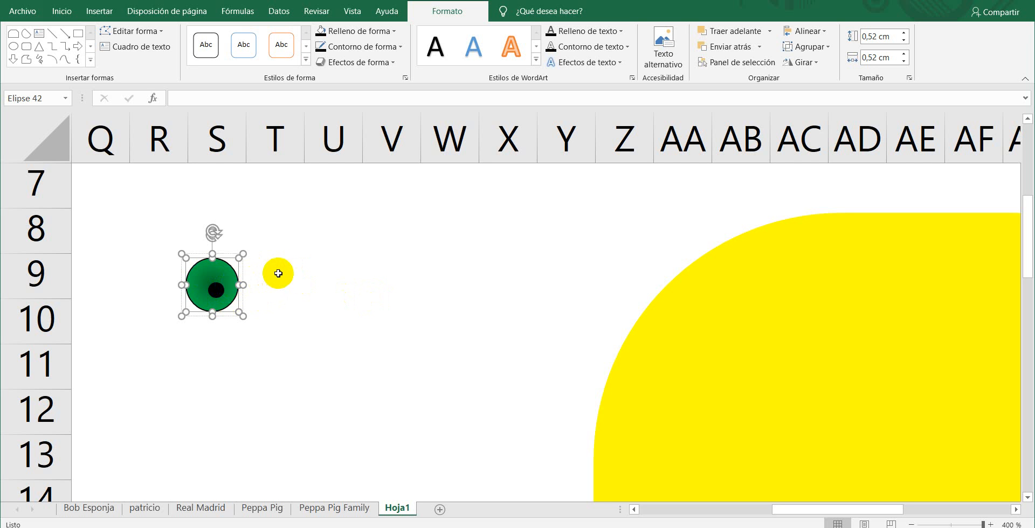
key(ctrl+d)
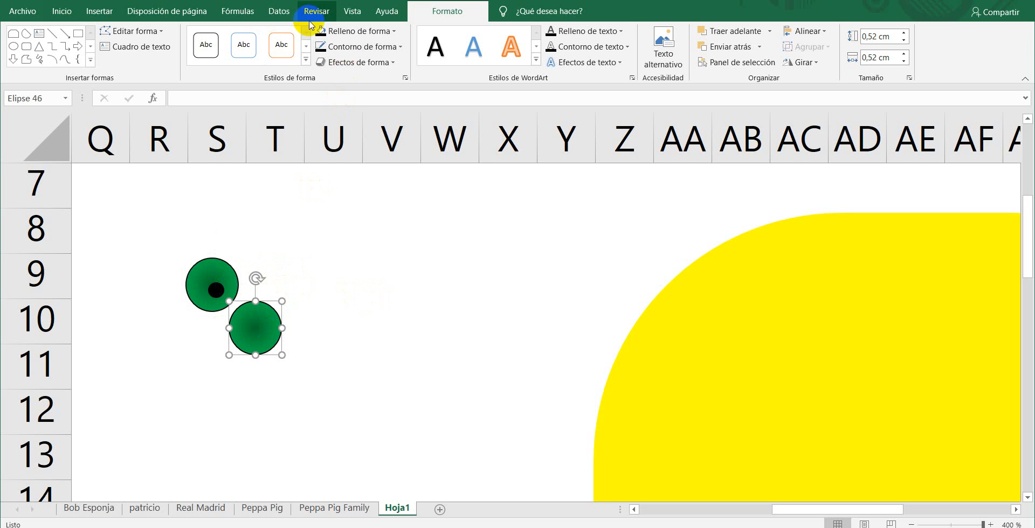
click(322, 32)
click(356, 62)
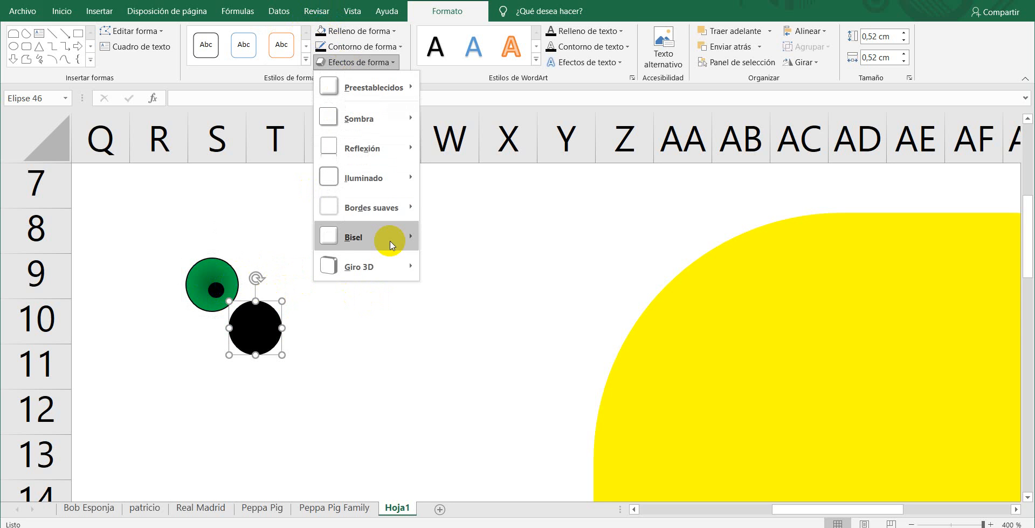
mouse_move(380, 208)
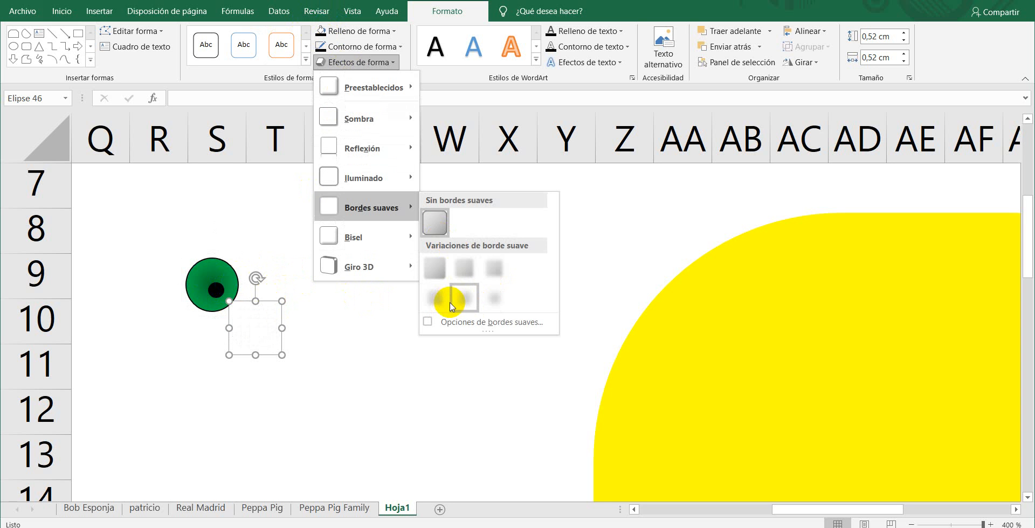
click(494, 268)
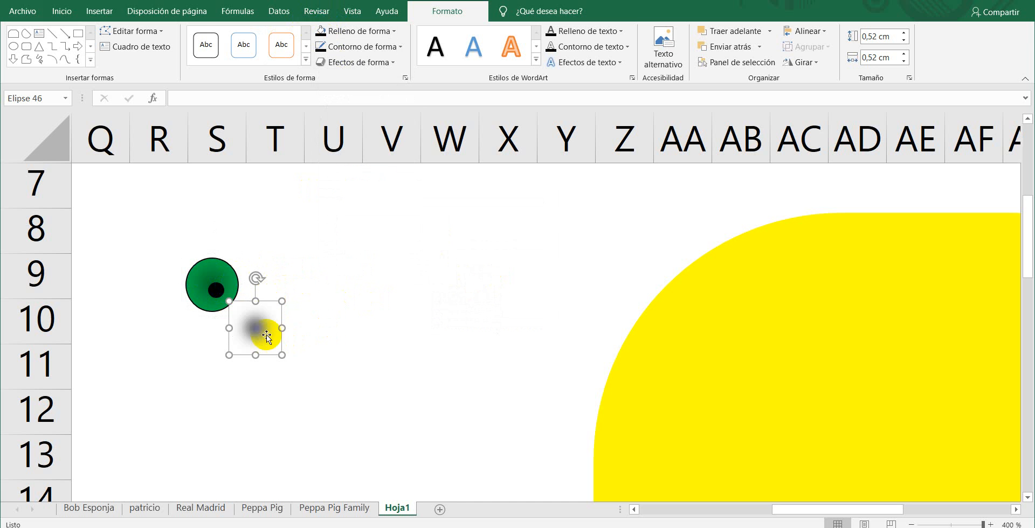
Try to place the blurred black circle over the green eye and select both shapes
drag(261, 330, 215, 301)
ctrl+click(205, 308)
ctrl+click(205, 308)
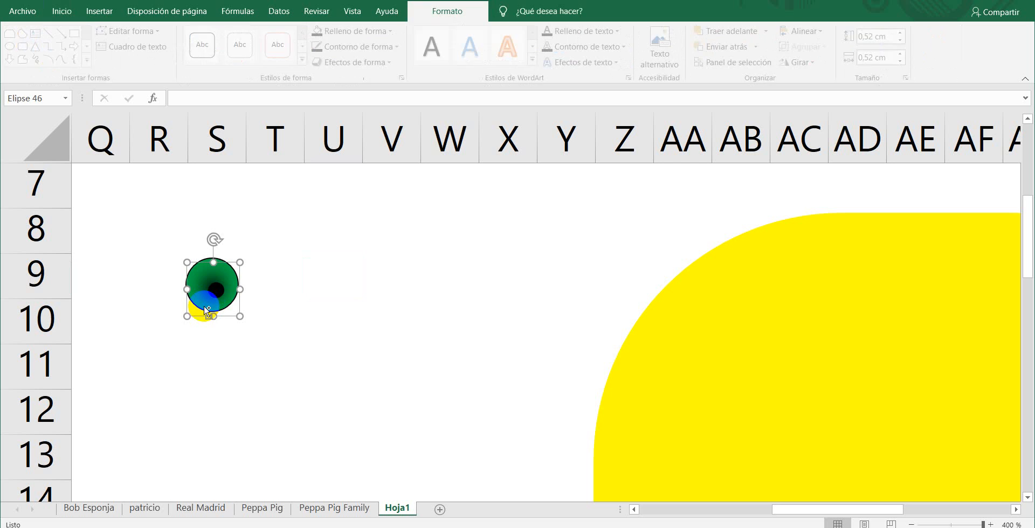
ctrl+click(210, 291)
click(212, 294)
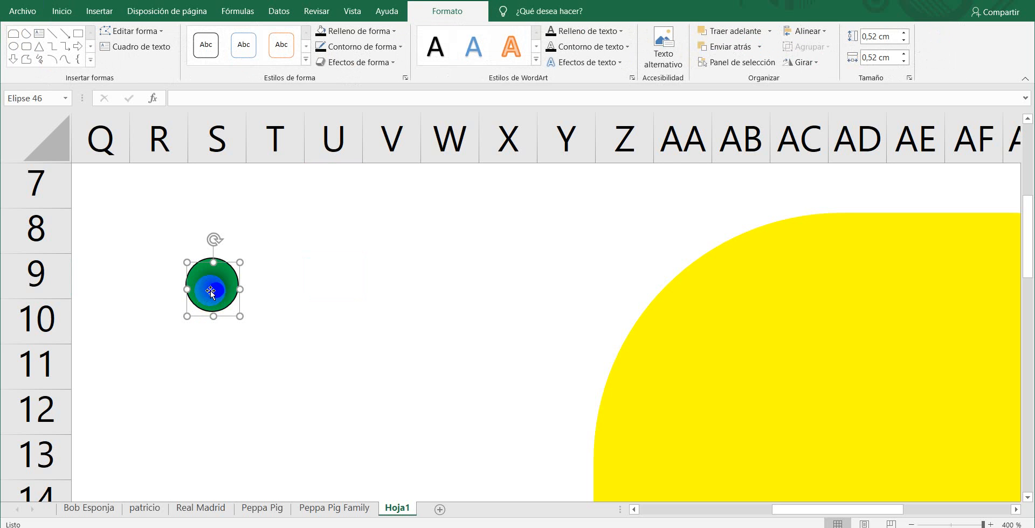
Move the blurred black circle beside the green eye and group the two
drag(219, 281, 268, 279)
ctrl+click(209, 286)
right_click(214, 276)
mouse_move(266, 353)
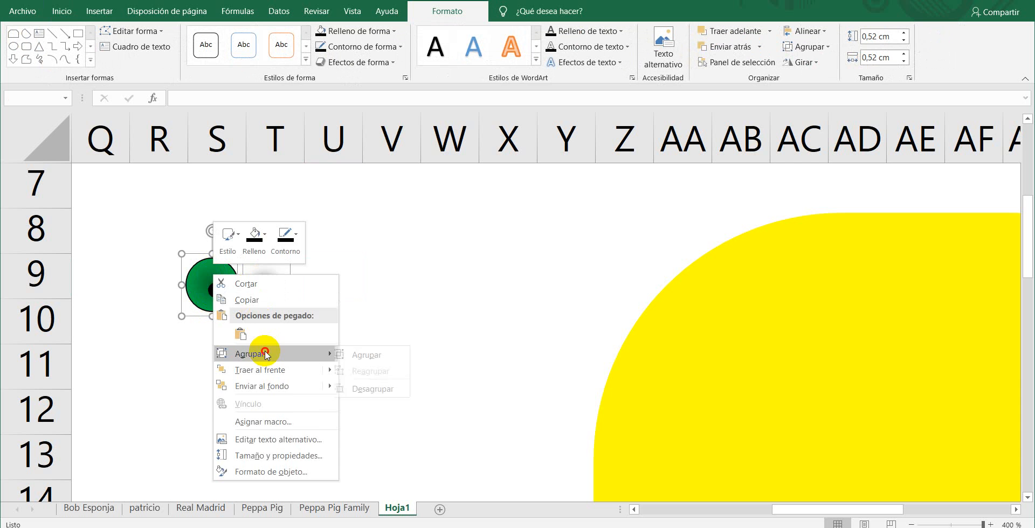
click(358, 352)
Reposition the blurred black circle within the group so it shades the area around the pupil
click(266, 289)
drag(266, 289, 229, 290)
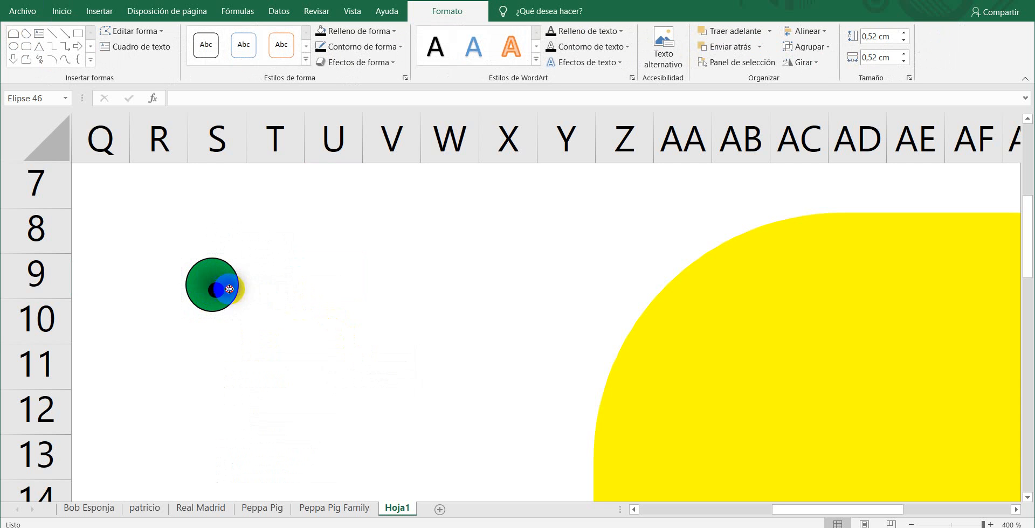
scroll(247, 331, down, 1)
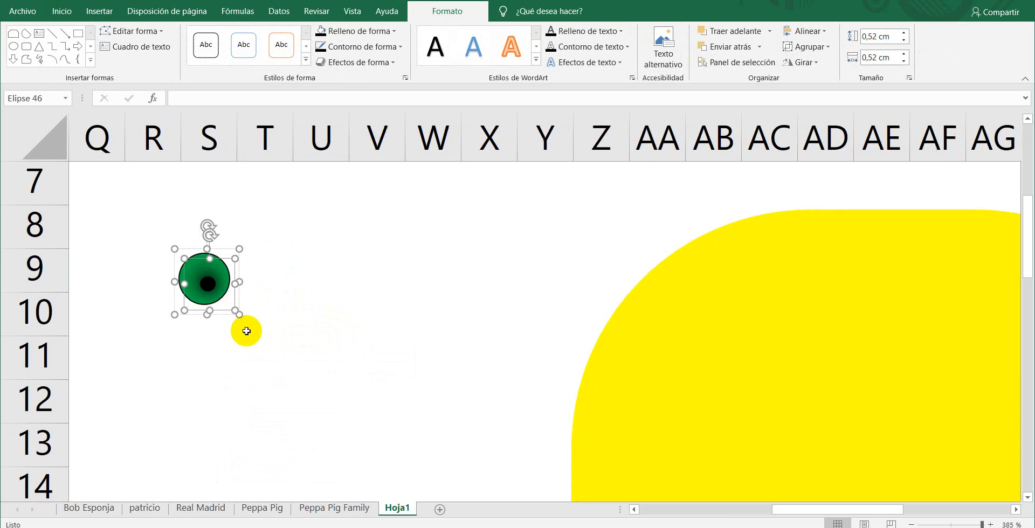
key(alt)
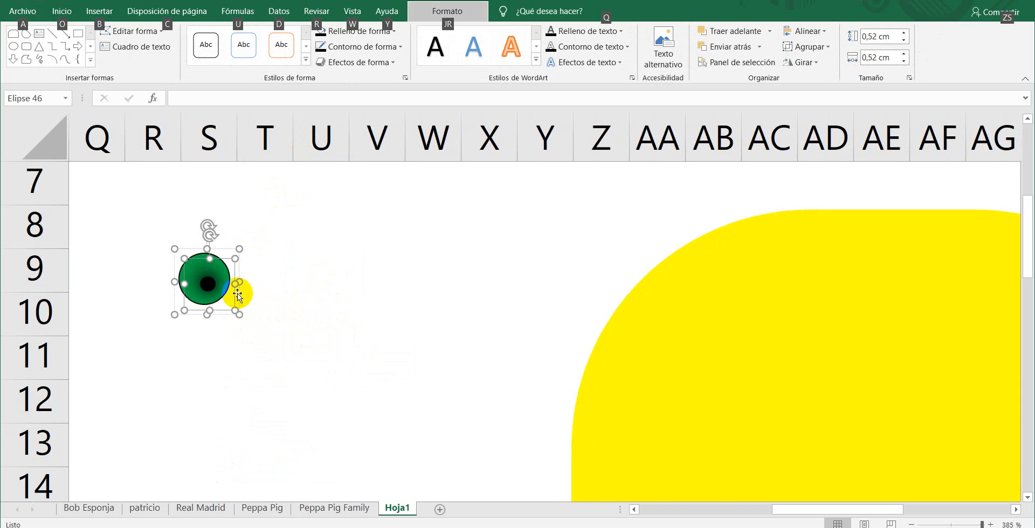
Duplicate the complete green eye group and move the copy to column U around rows 8 and 9
click(342, 273)
click(235, 286)
key(ctrl+d)
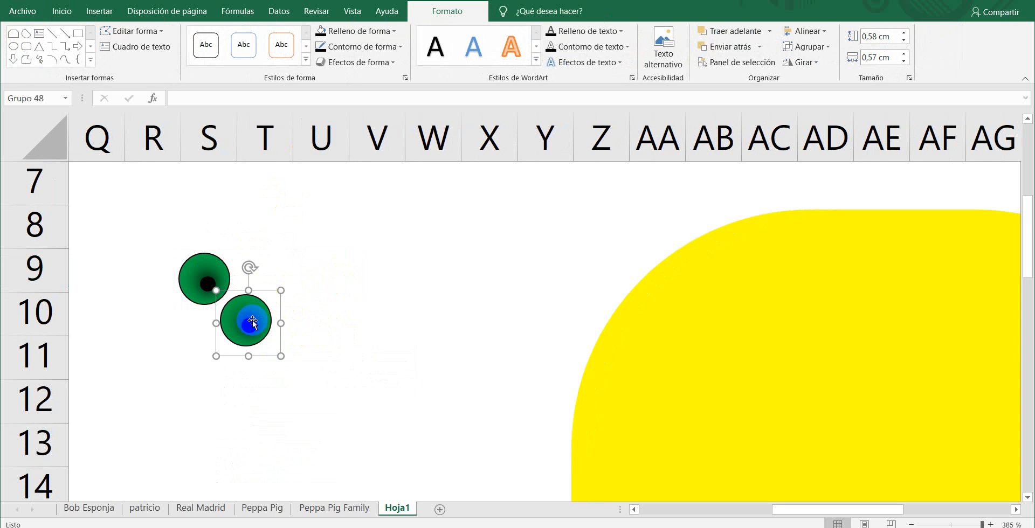
drag(241, 323, 303, 249)
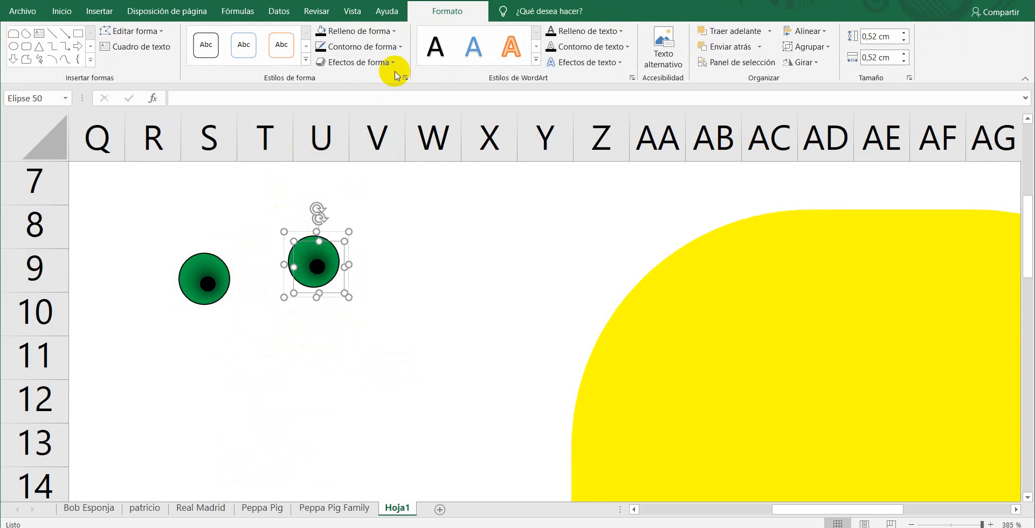
Fill the iris circle of the copied eye with the standard dark red
click(371, 30)
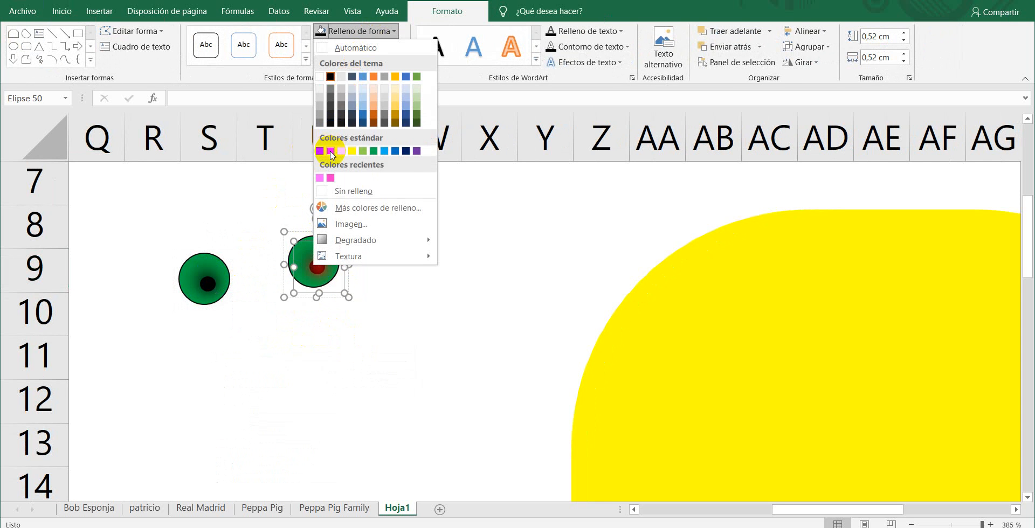
click(467, 251)
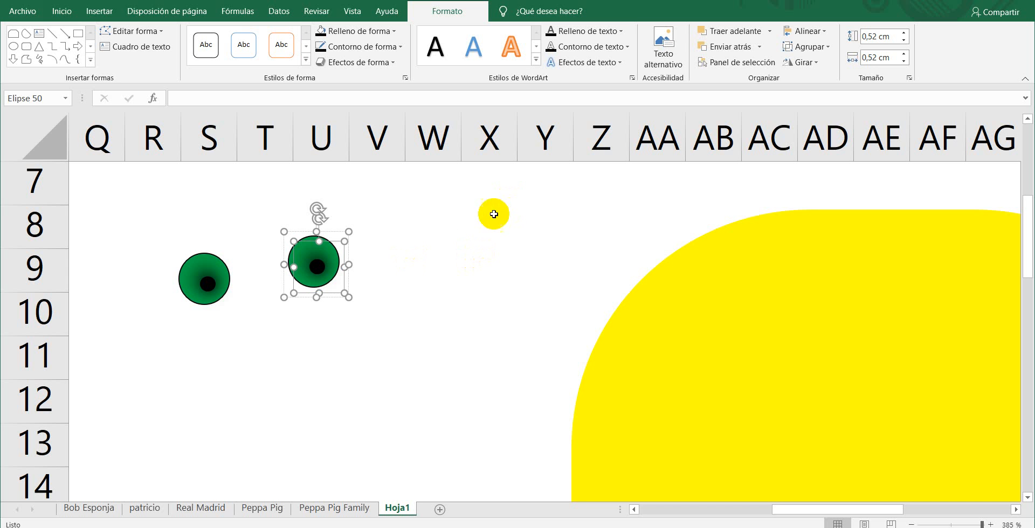
click(318, 236)
click(319, 238)
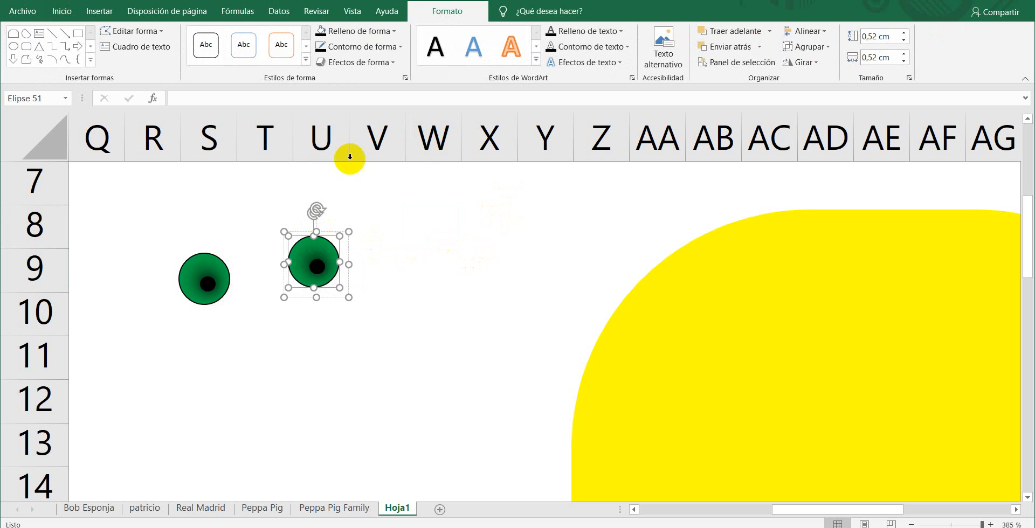
click(337, 31)
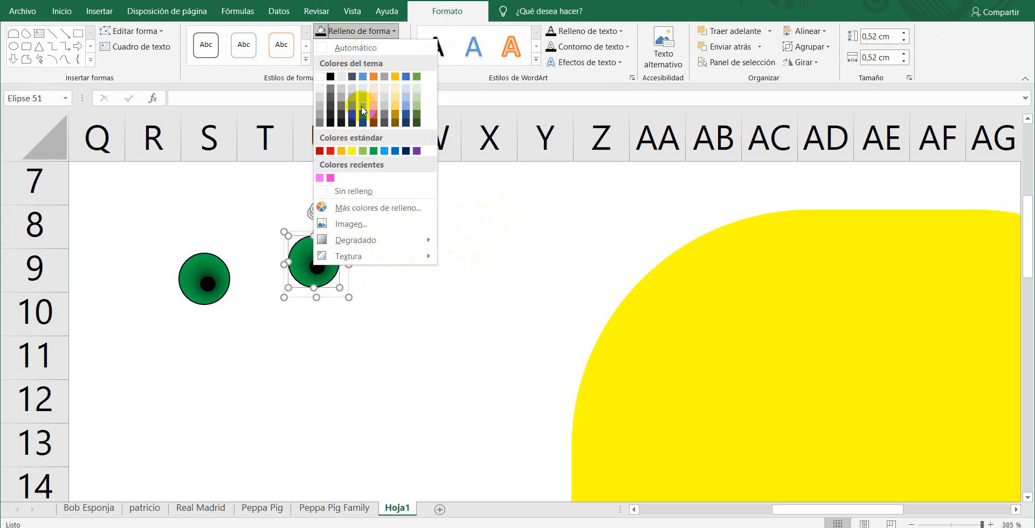
click(320, 151)
Move the green eye inside the grey goggle ring and group the two
ctrl+scroll(362, 340, down, 10)
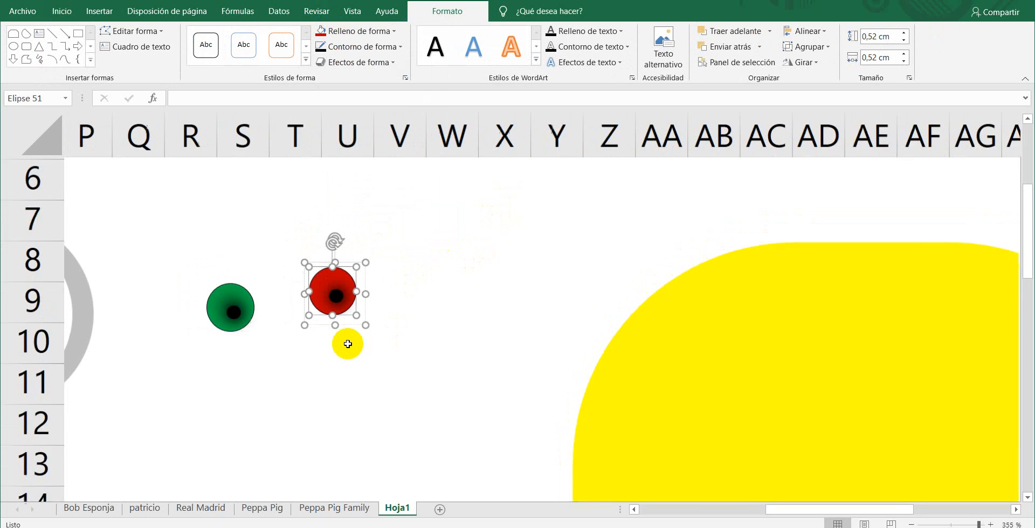
click(322, 294)
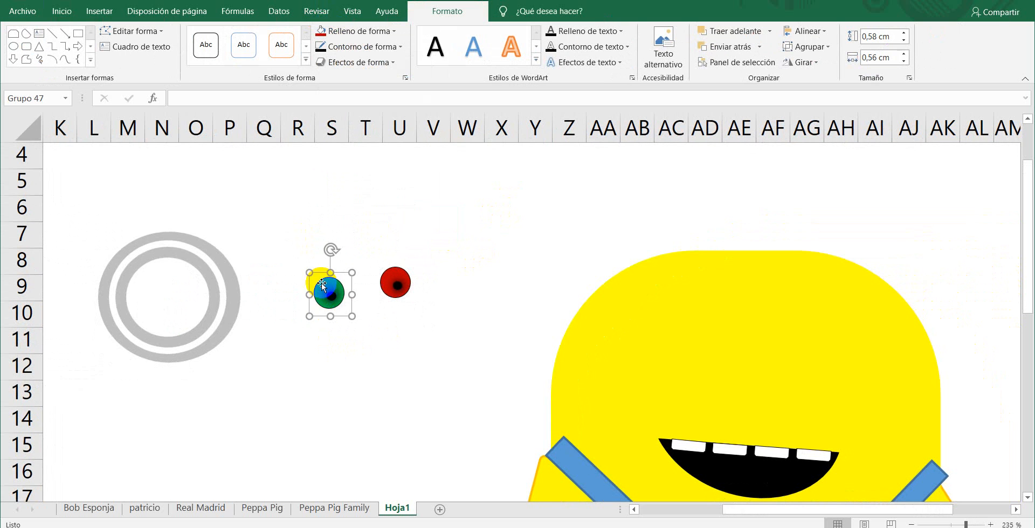
drag(323, 281, 183, 302)
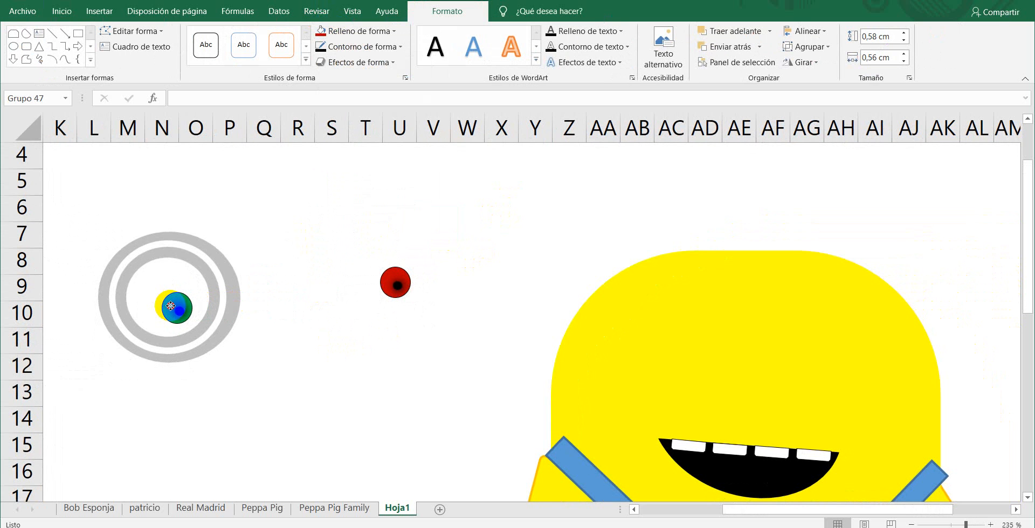
shift+click(145, 280)
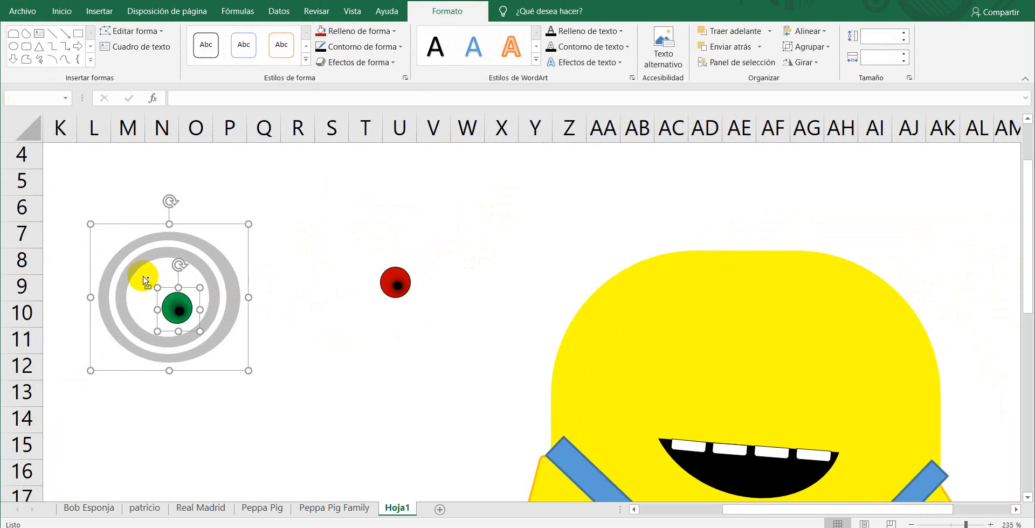
right_click(144, 279)
click(272, 357)
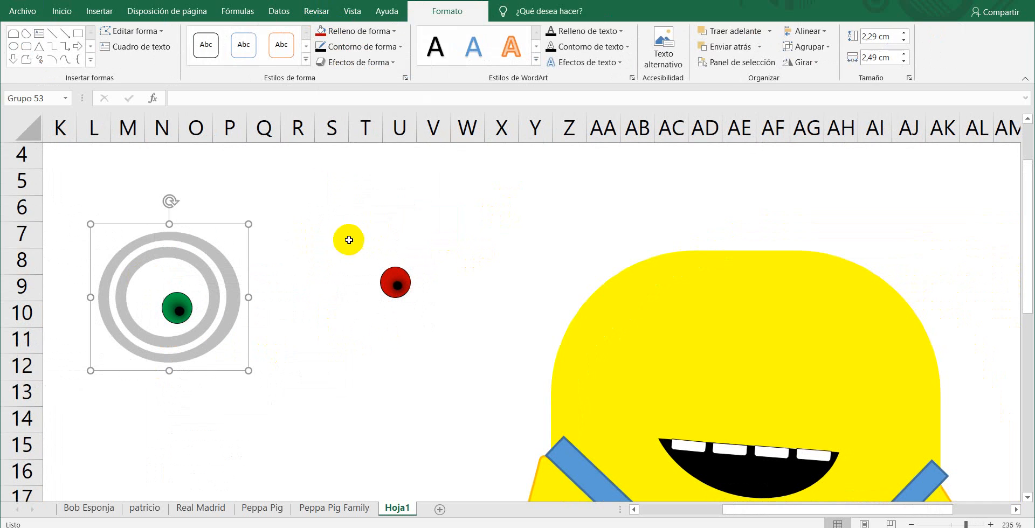
Select the inner circle within the grouped green-eyed goggle
click(359, 236)
click(150, 289)
click(144, 293)
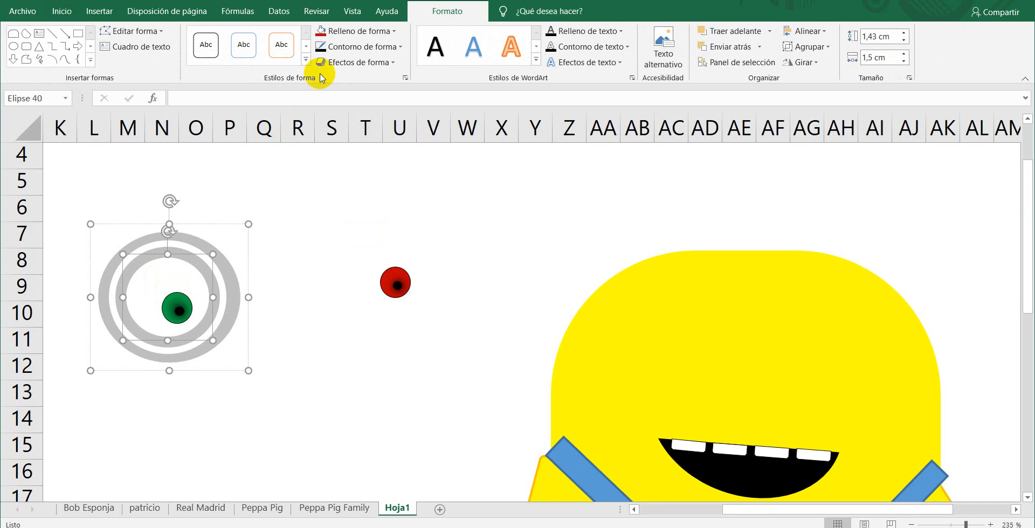
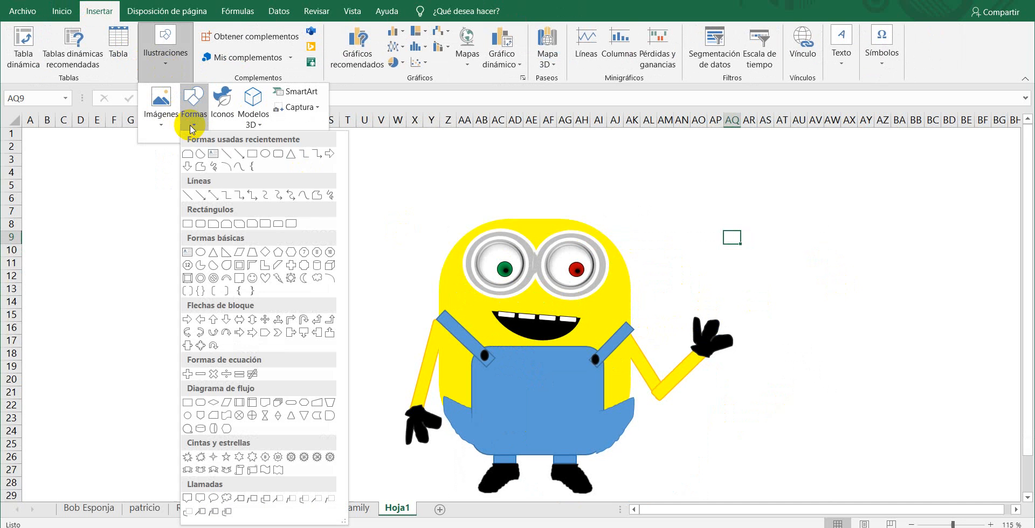
Draw a freehand seam line about 2.76 cm tall and 0.19 cm wide along the overalls bib's side beside the lowered arm
click(207, 169)
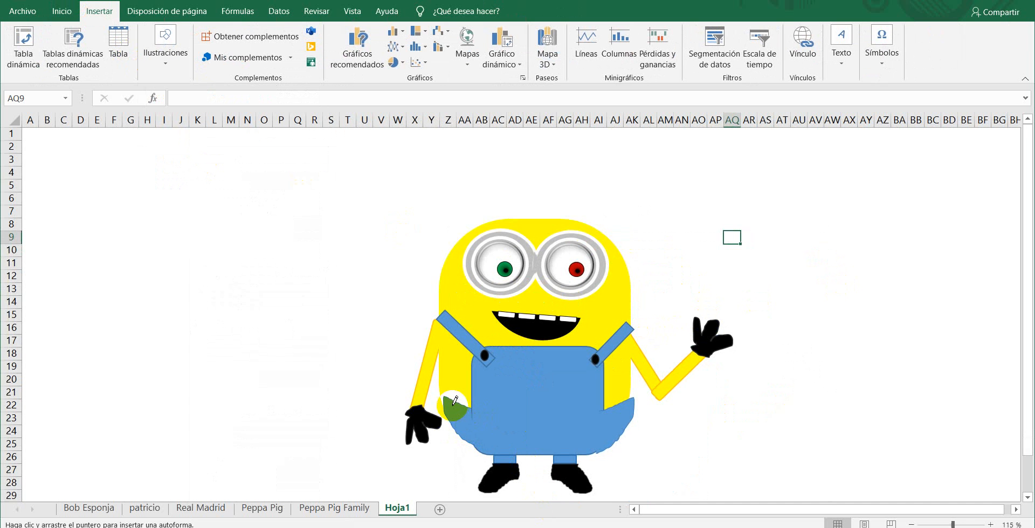
drag(454, 401, 458, 431)
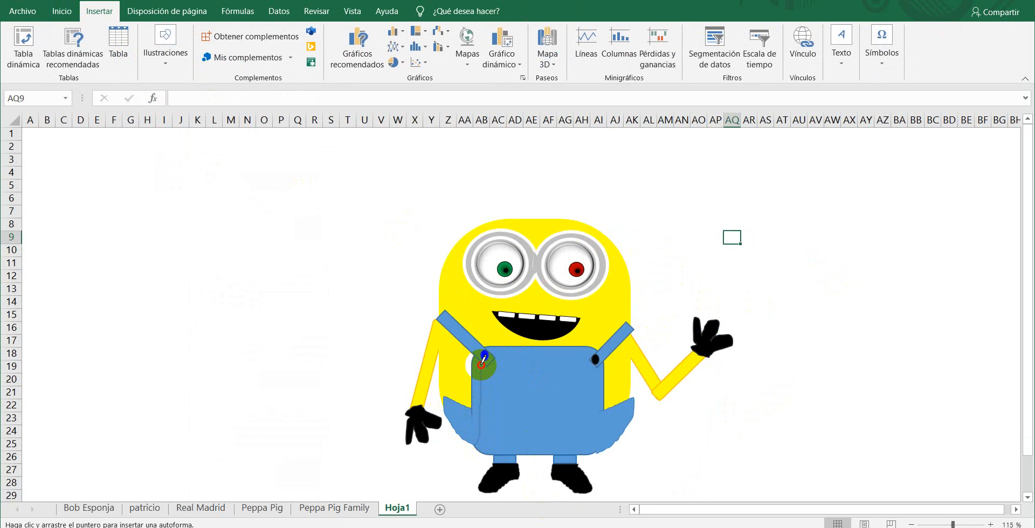
click(481, 363)
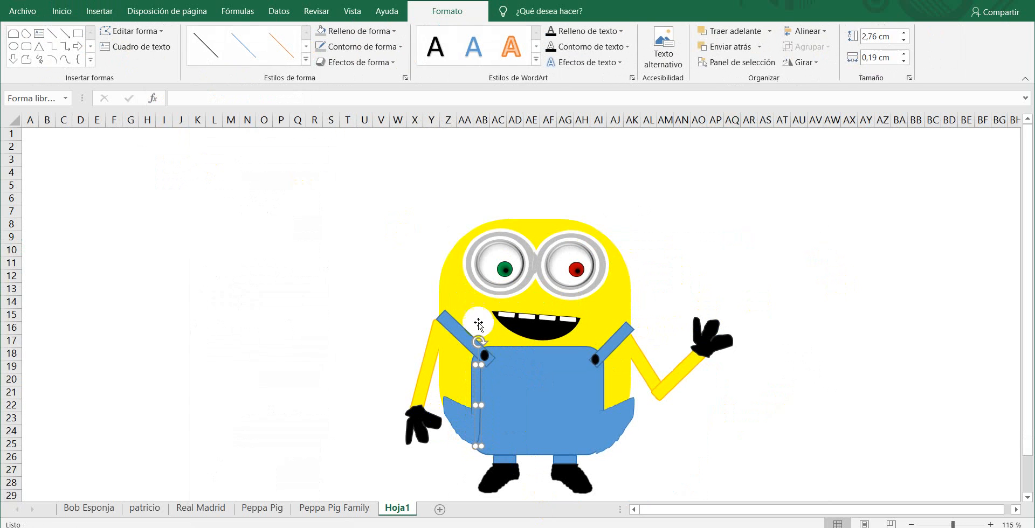
Give the seam line no fill and a standard blue outline
click(354, 30)
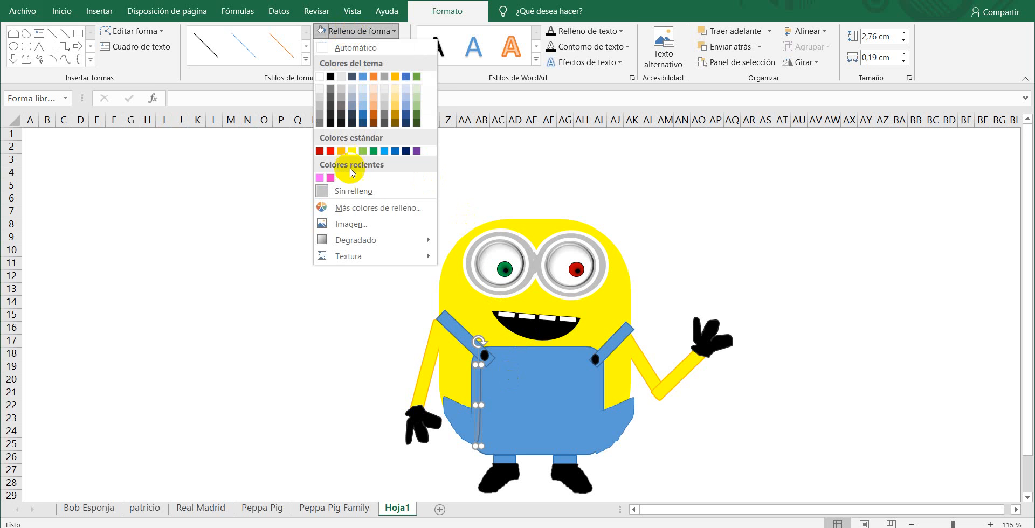
click(347, 190)
click(353, 47)
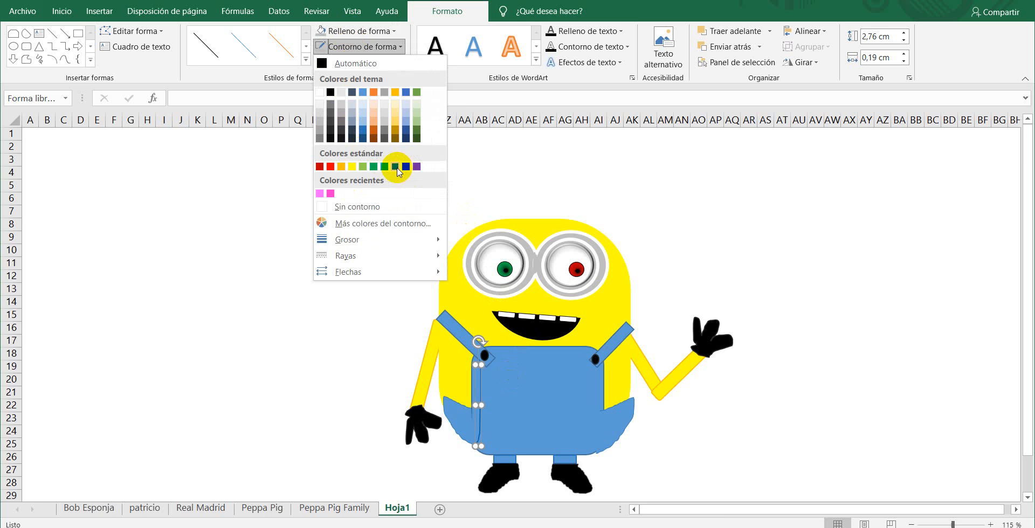
click(396, 167)
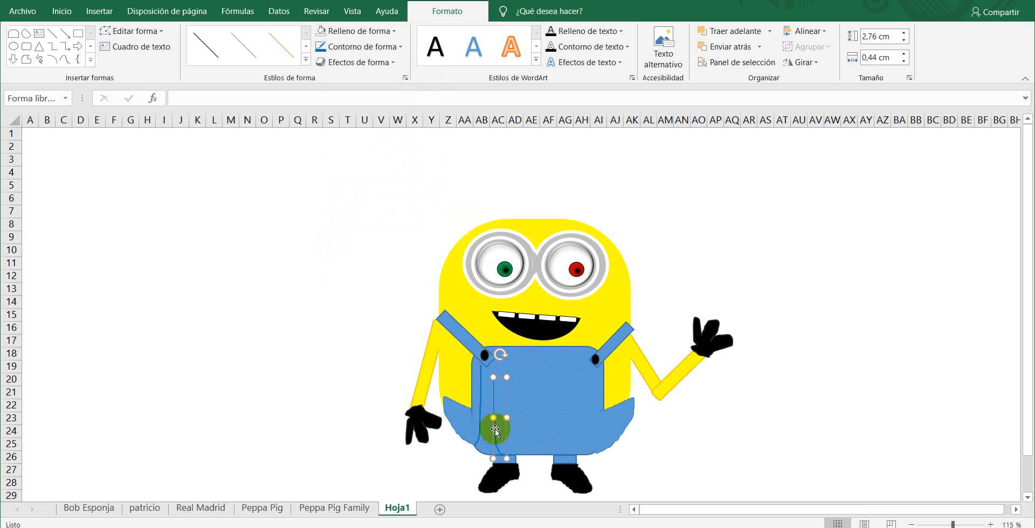
Move the second seam line to the bib's waving-arm side and resize it to about 2.87 by 0.35 cm
drag(495, 432, 565, 424)
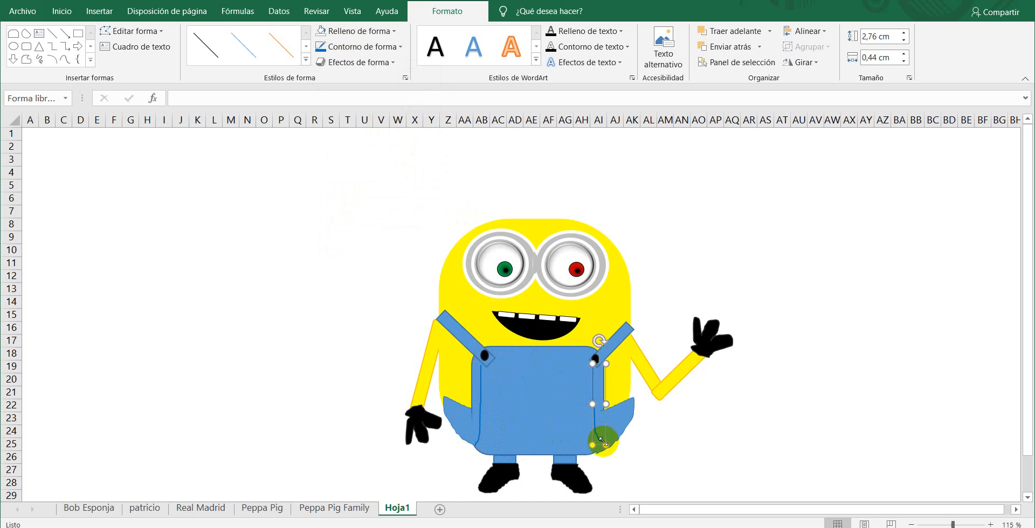
click(602, 448)
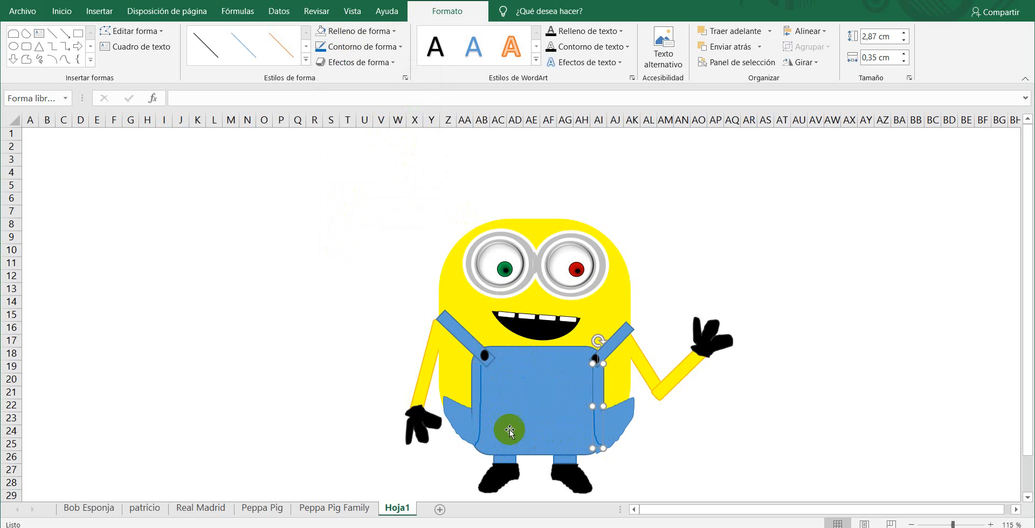
Group all the character's shapes into one object and shift it slightly up and to the left
right_click(529, 418)
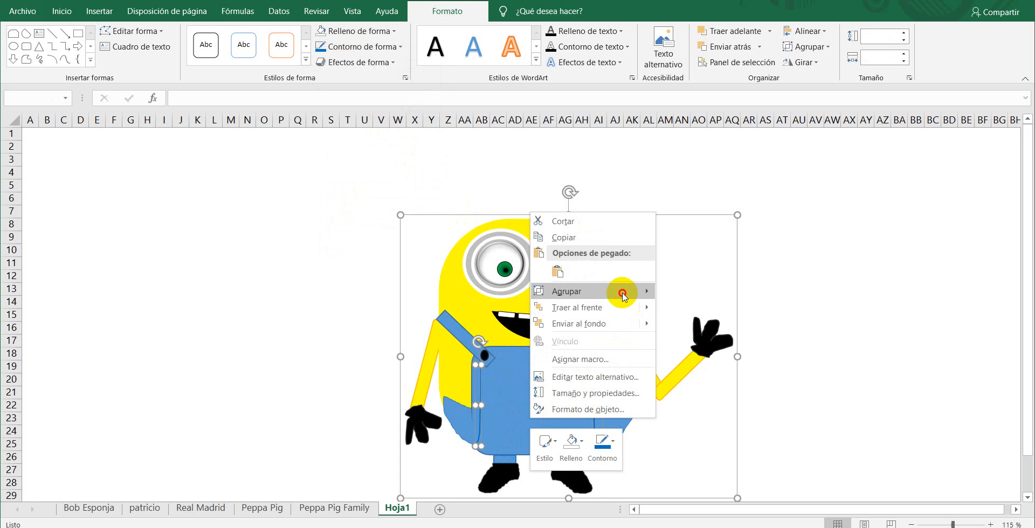
click(681, 291)
drag(559, 395, 521, 382)
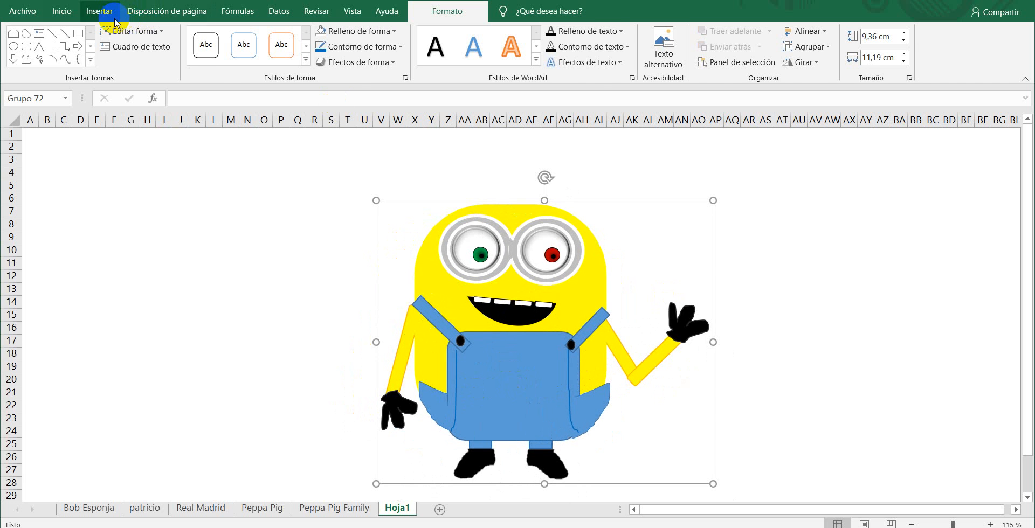
click(100, 11)
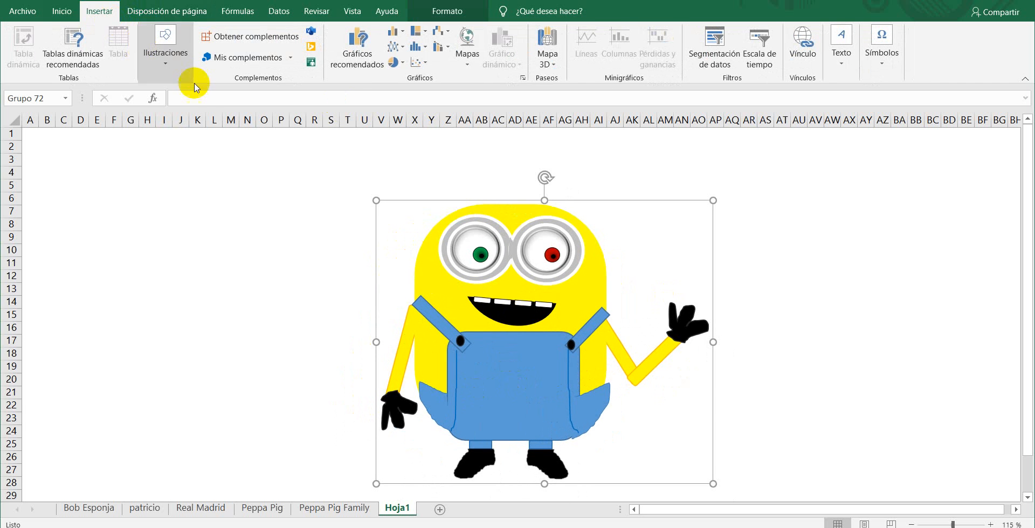
click(492, 340)
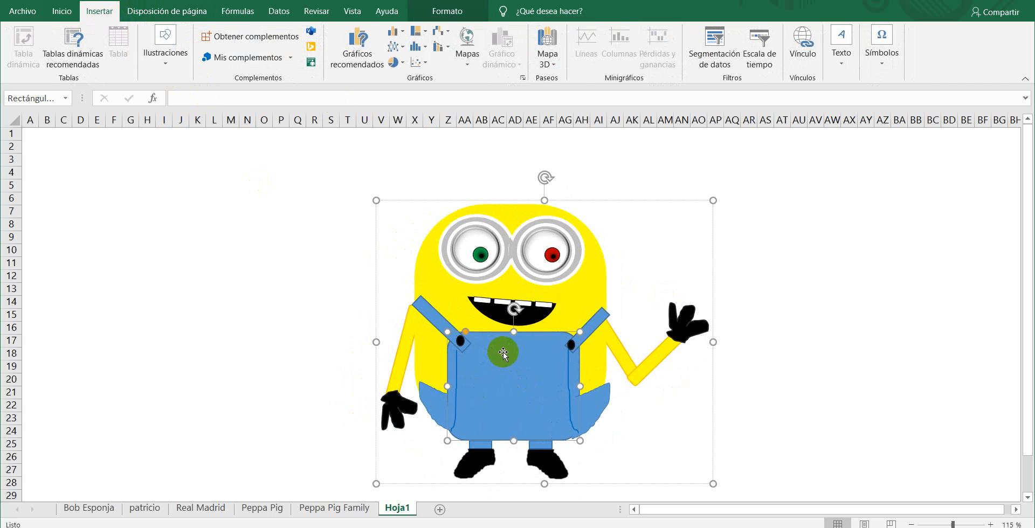
click(448, 10)
click(358, 62)
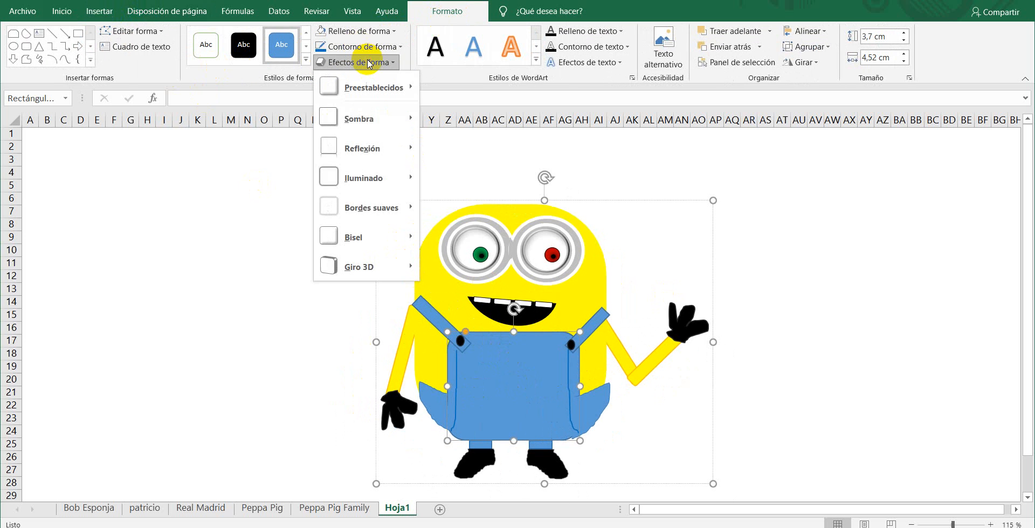
mouse_move(356, 236)
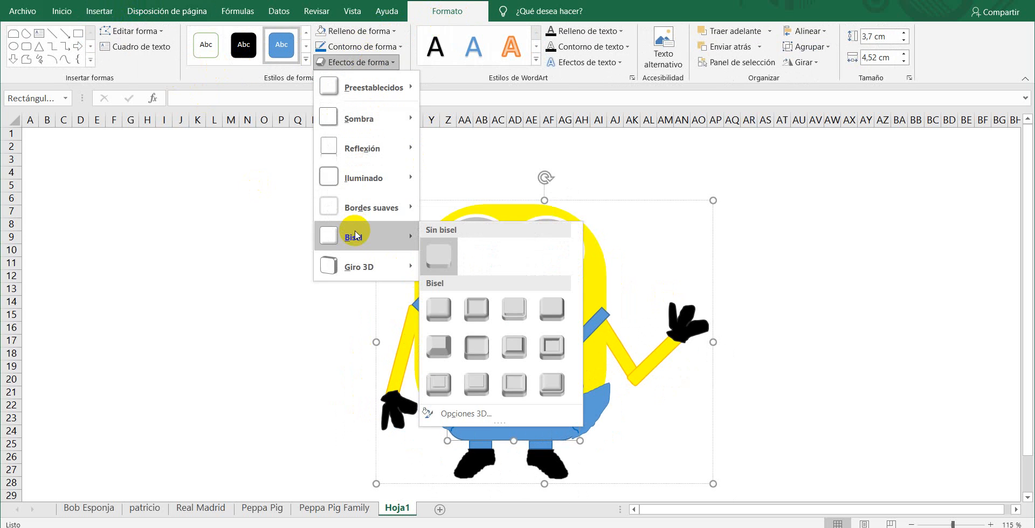
click(897, 234)
drag(584, 311, 721, 290)
key(ctrl+z)
Move the grouped character to about columns AL to BF, rows 4 to 26
click(950, 258)
drag(541, 375, 817, 349)
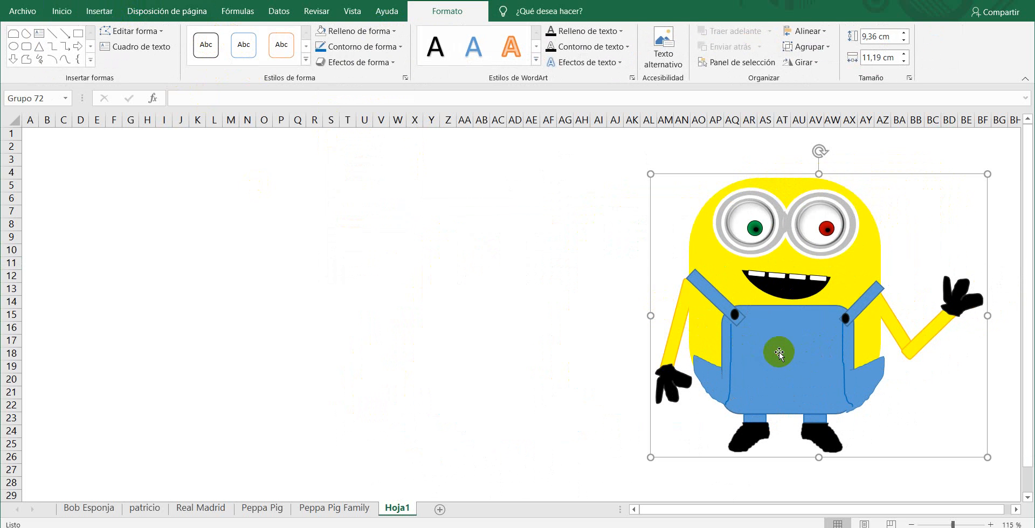
click(776, 346)
click(355, 62)
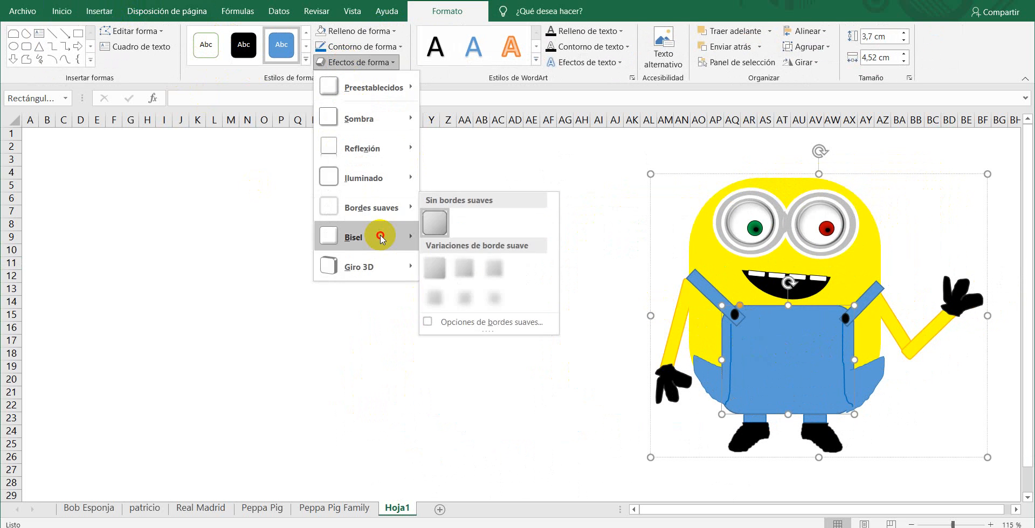
mouse_move(377, 233)
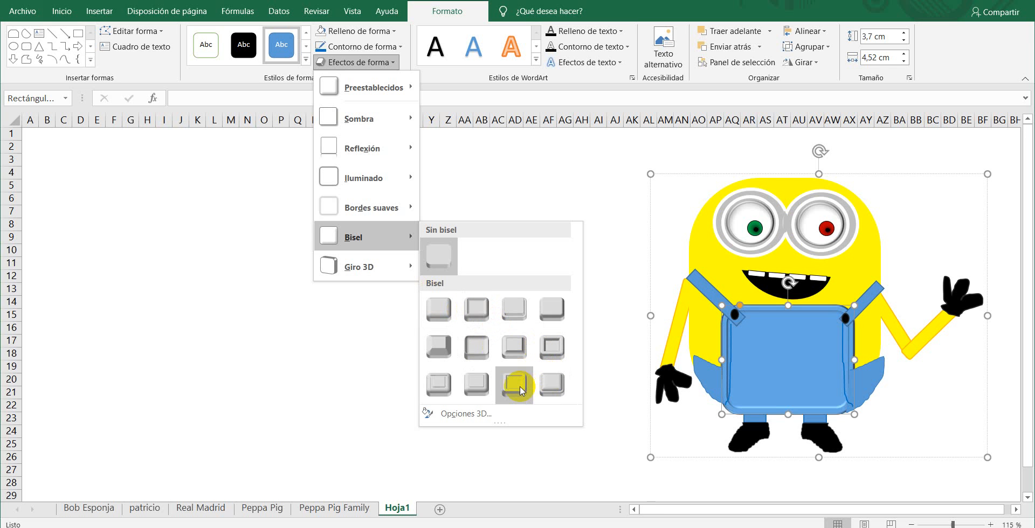
click(307, 344)
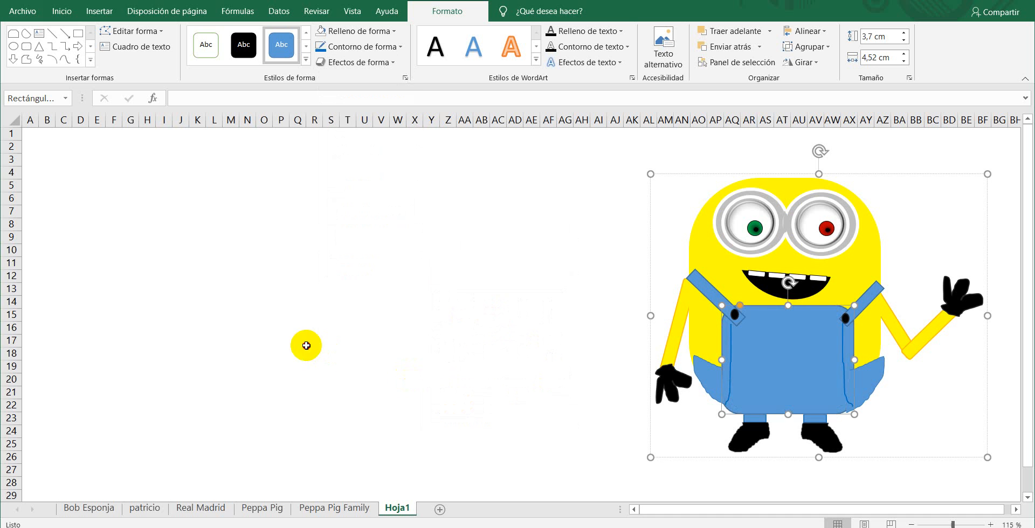
Apply the fourth bevel preset of the first row to the yellow body shape
click(706, 250)
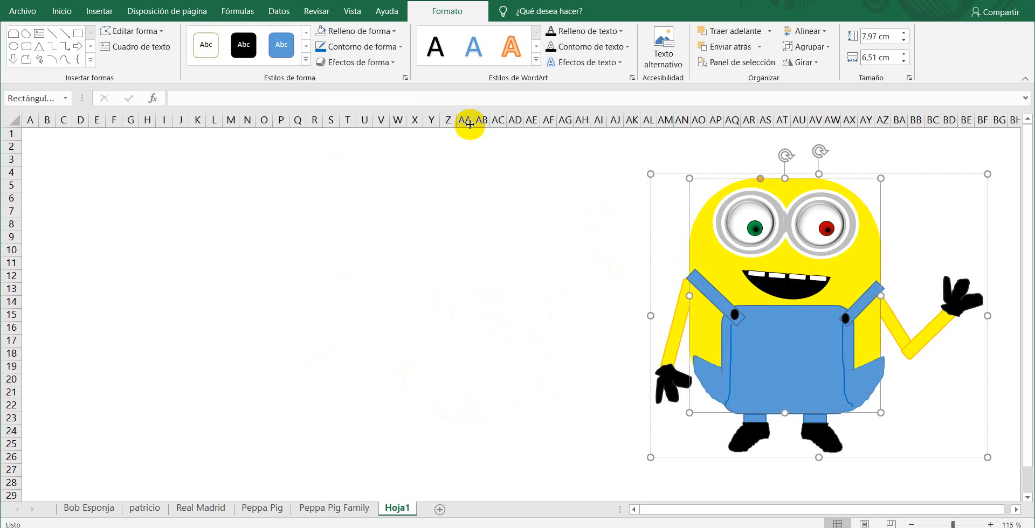
click(372, 62)
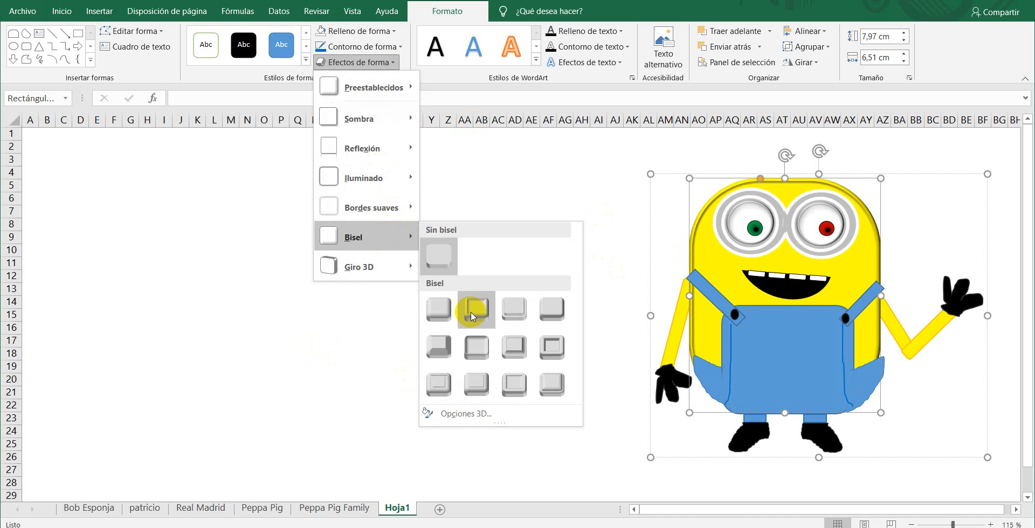
click(555, 316)
click(316, 316)
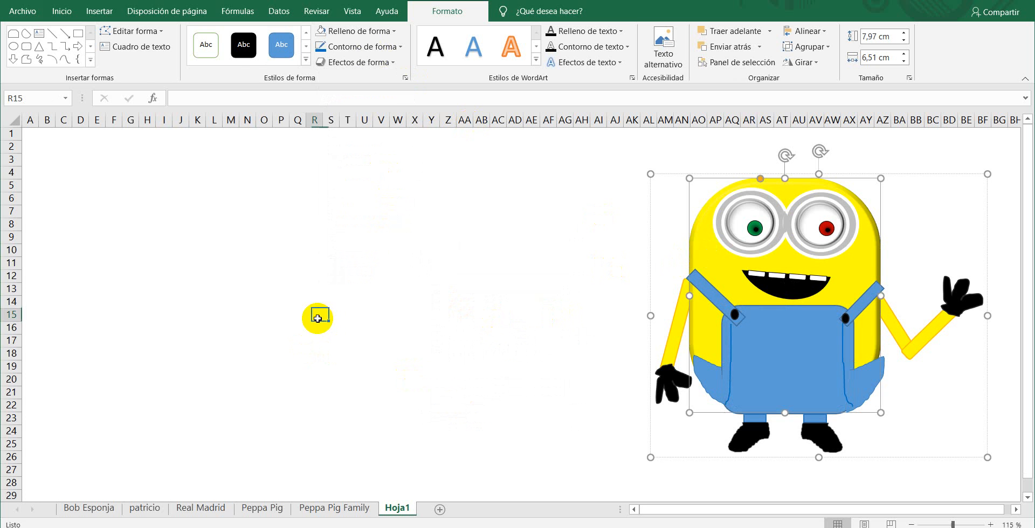
Apply the fourth bevel preset of the first row to the lowered yellow arm
click(703, 340)
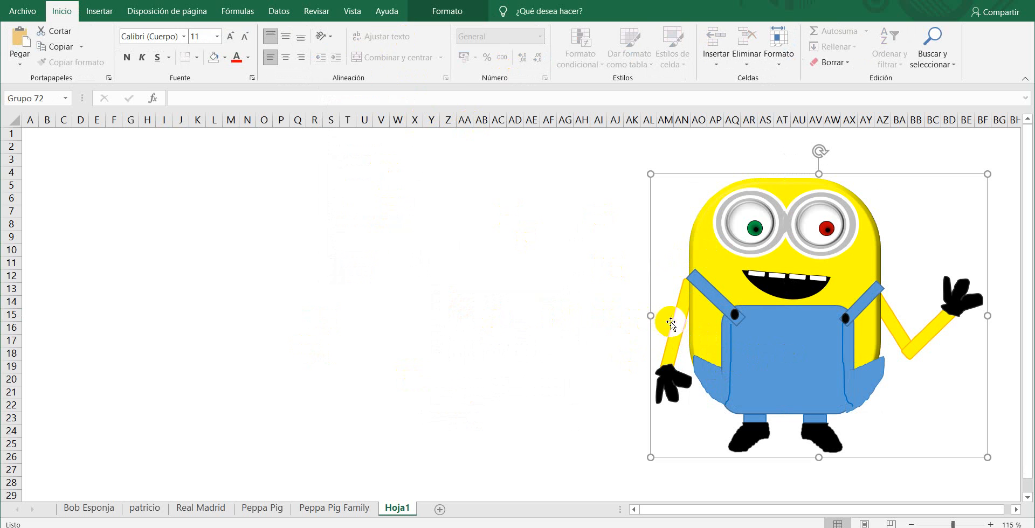
click(671, 323)
click(418, 16)
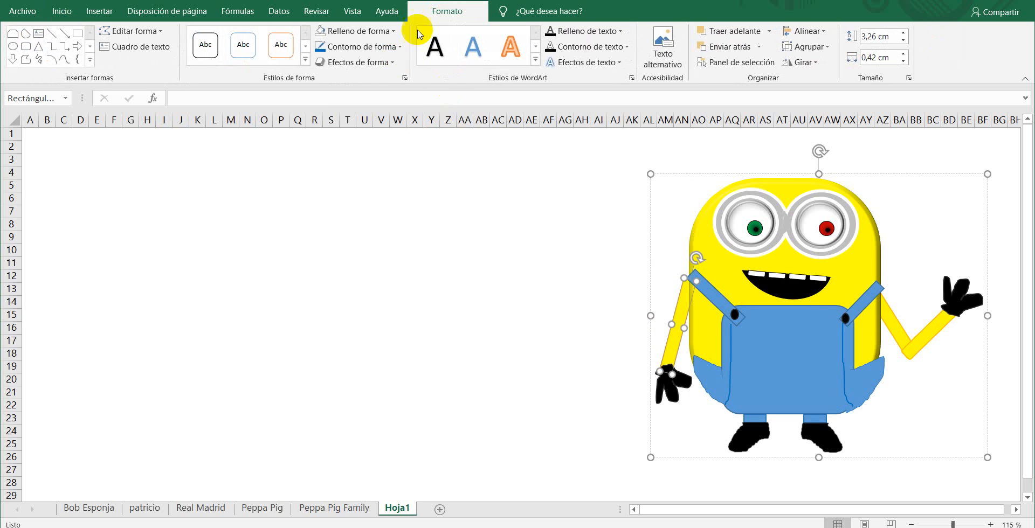
click(378, 63)
mouse_move(397, 237)
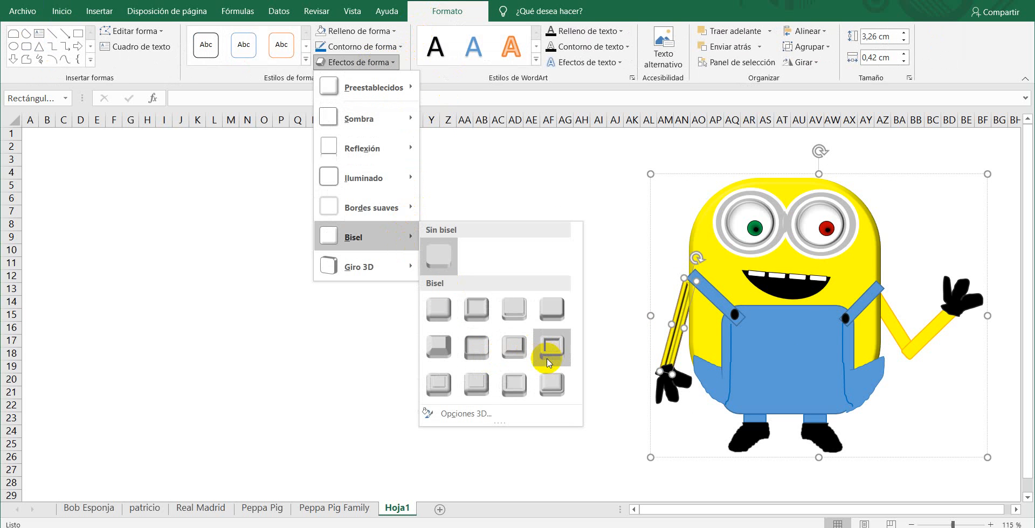
click(550, 309)
click(549, 275)
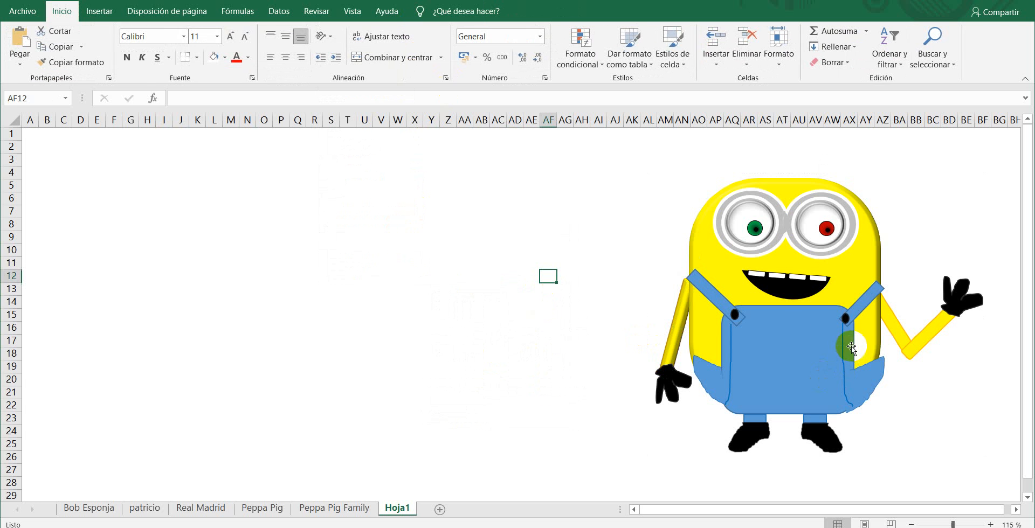
Apply the fourth bevel preset of the first row to the waving arm's upper segment
click(900, 335)
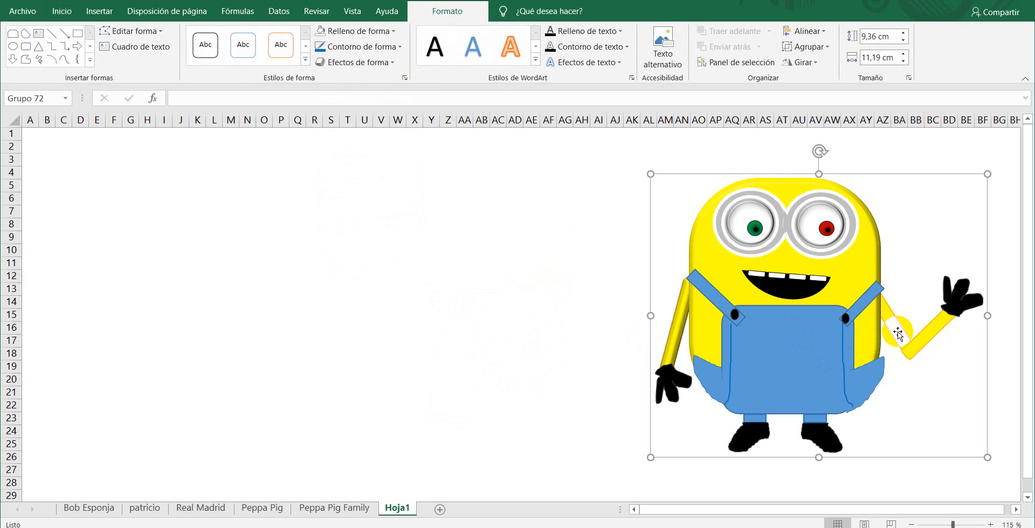
click(900, 334)
click(357, 63)
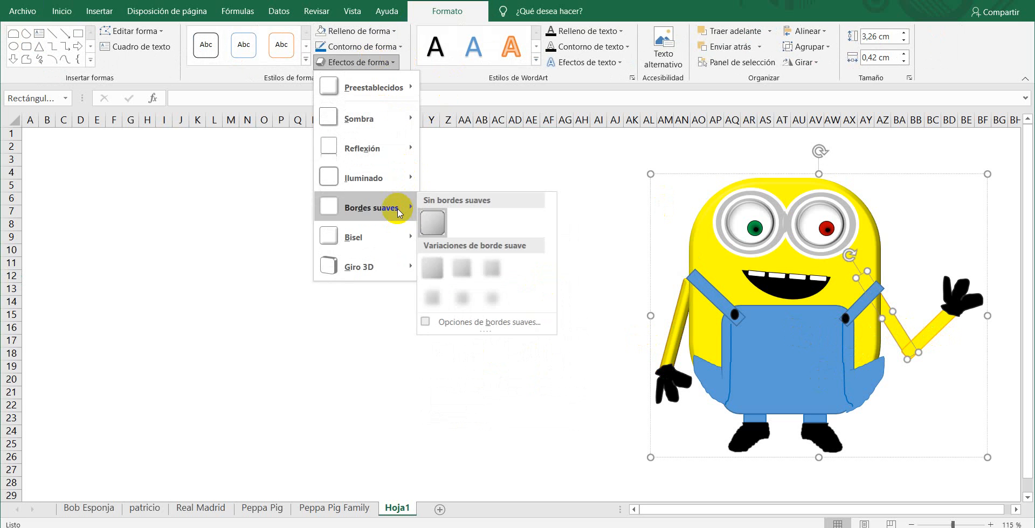
mouse_move(383, 236)
click(550, 318)
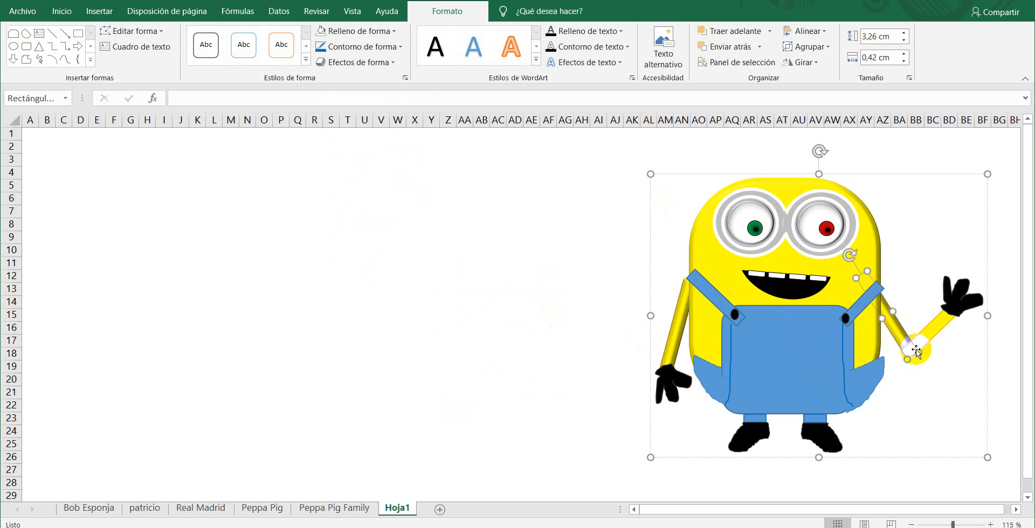
Apply the fourth bevel preset of the first row to the waving arm's forearm segment
click(923, 338)
click(369, 63)
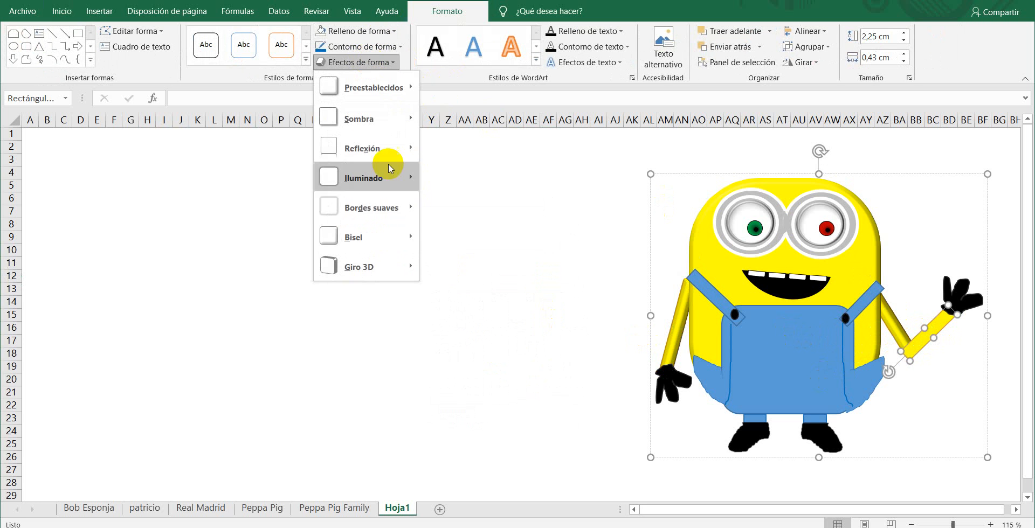
mouse_move(410, 236)
click(542, 317)
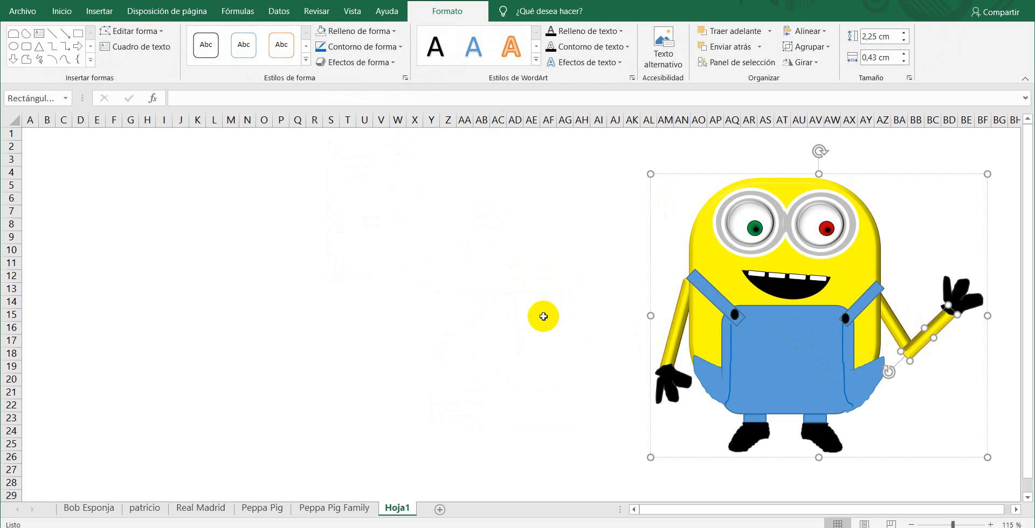
click(358, 312)
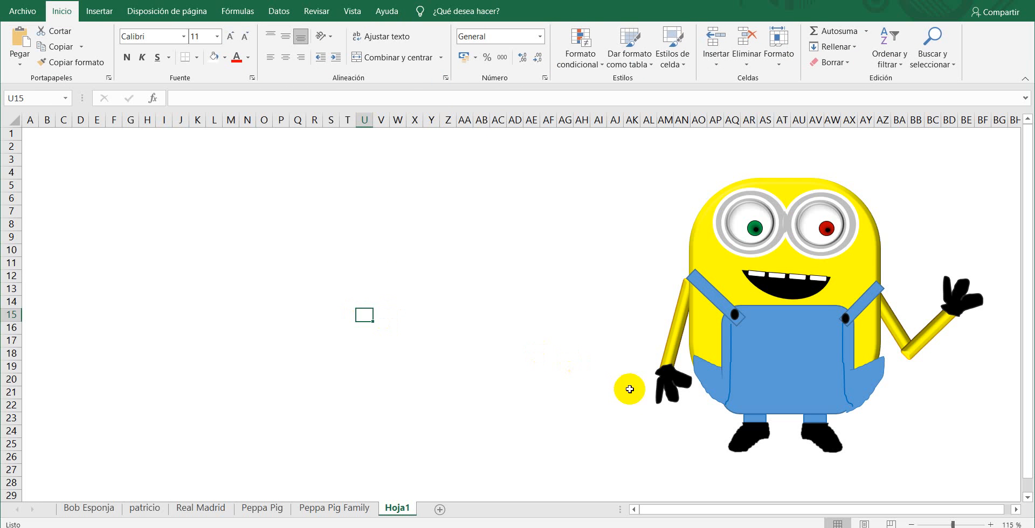
Apply the fourth bevel preset of the first row to the black hand of the lowered arm
click(668, 386)
click(667, 385)
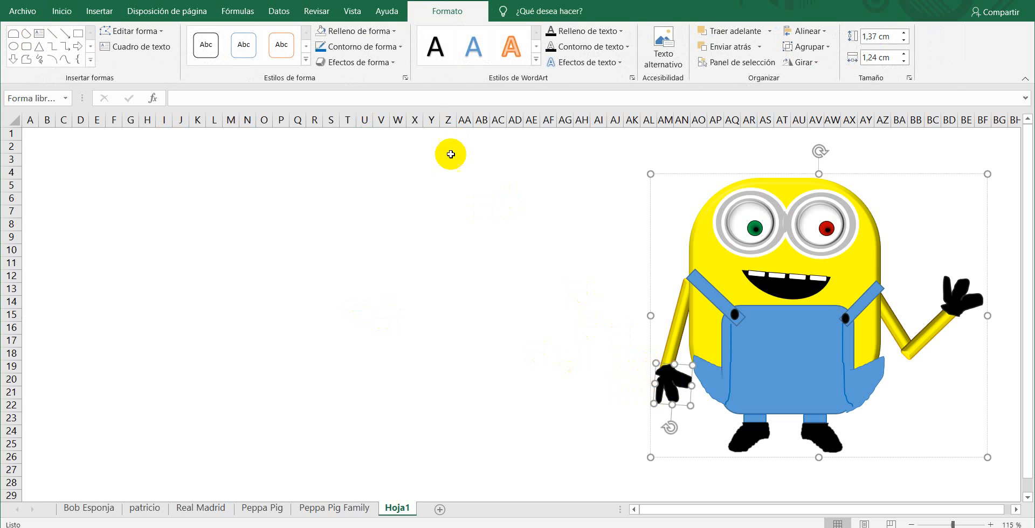
click(358, 47)
click(358, 46)
click(358, 62)
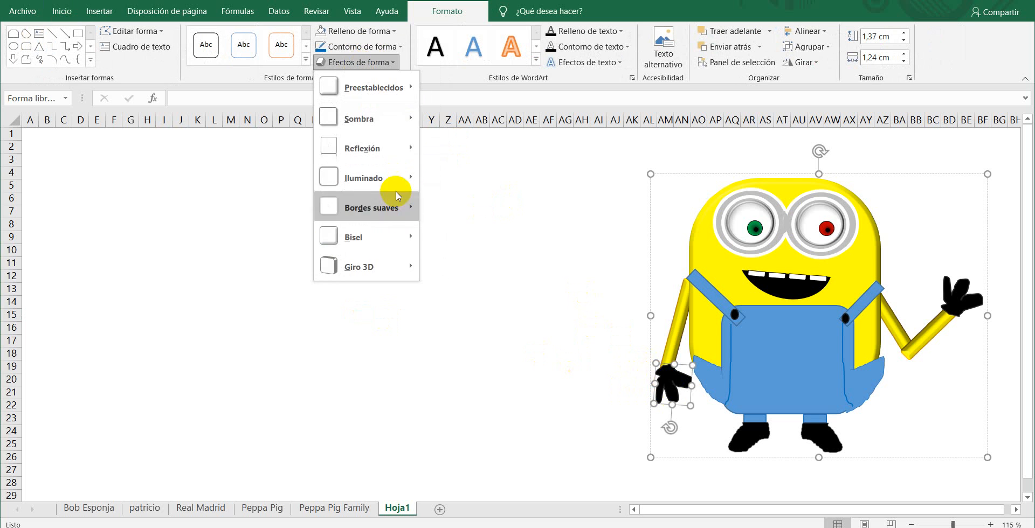
mouse_move(381, 231)
click(538, 321)
Apply the fourth bevel preset of the first row to the raised black hand of the waving arm
click(959, 297)
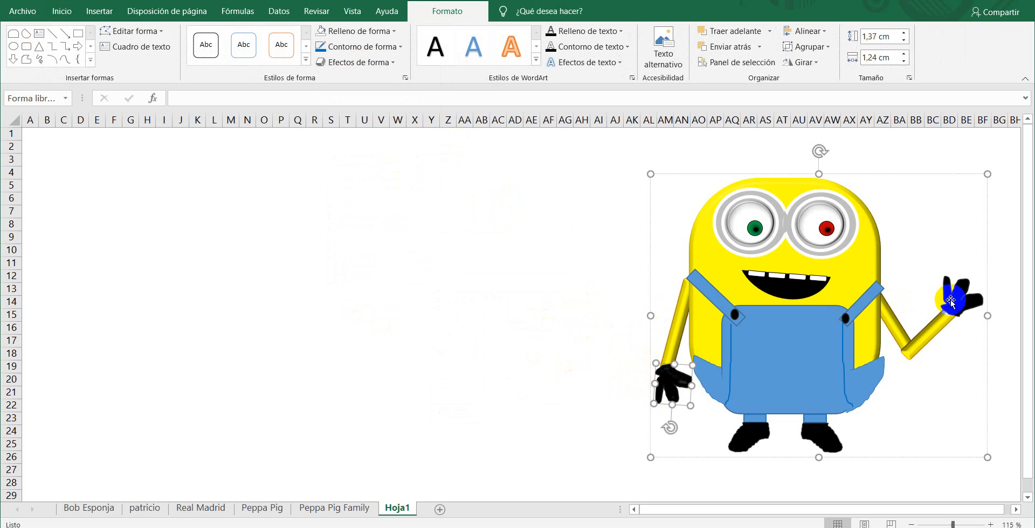
click(371, 64)
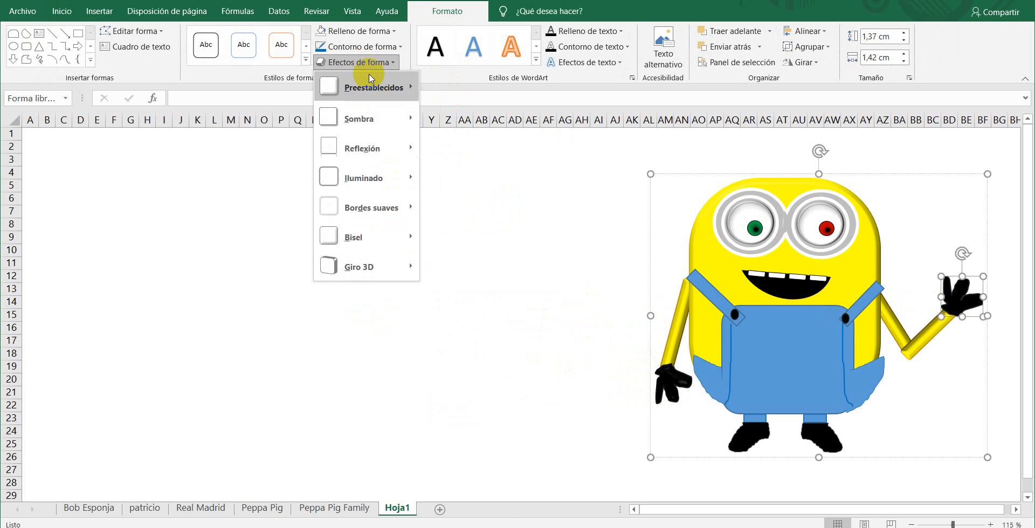
mouse_move(365, 238)
click(550, 306)
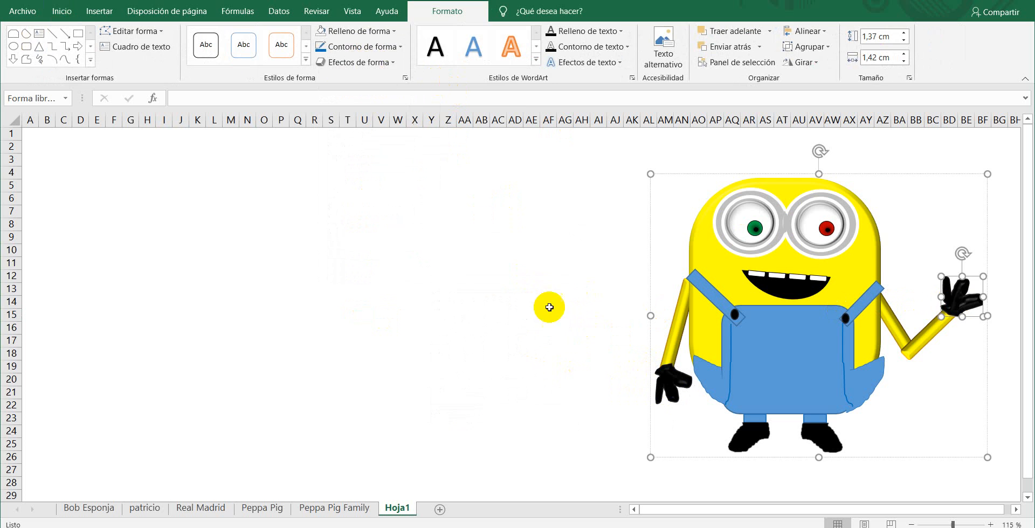
Move the grouped character to about columns T to AM, rows 4 to 25
click(394, 275)
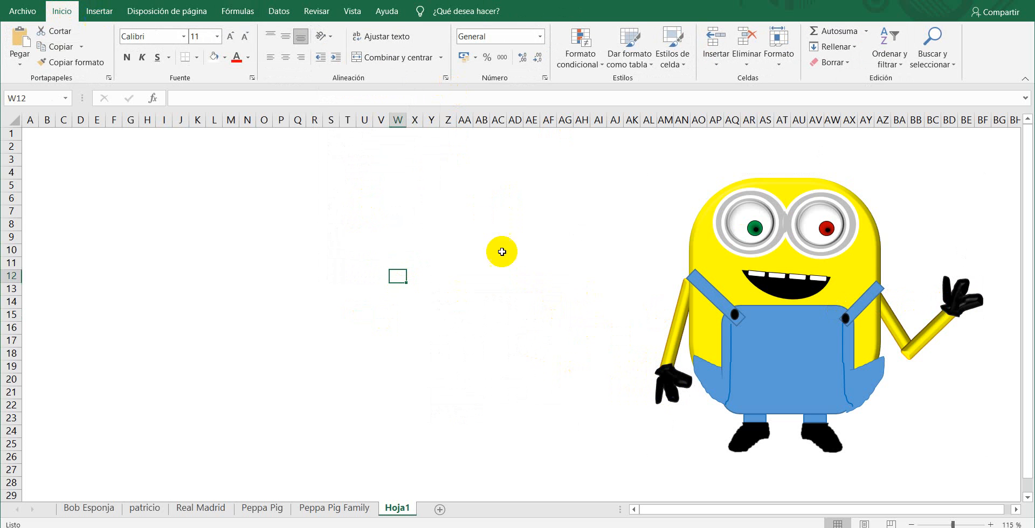
drag(768, 308, 455, 299)
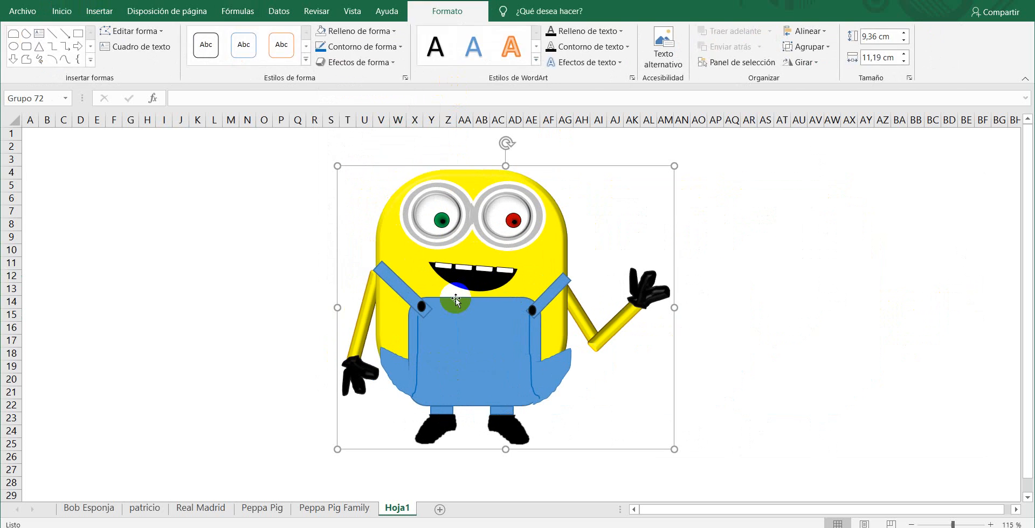
Draw a freehand scribble seam about 3.1 cm wide along the bib's upper edge, between the two black buttons
scroll(455, 298, up, 3)
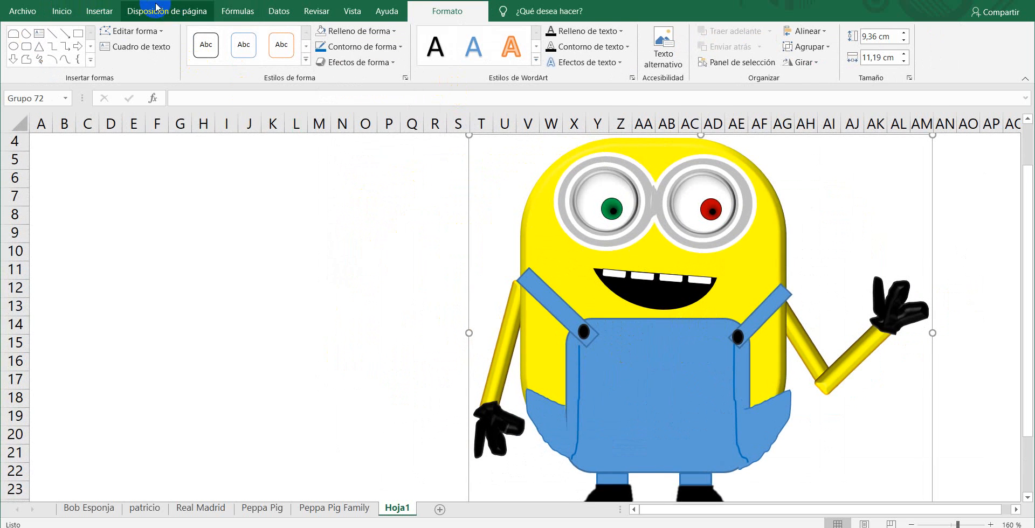
click(99, 11)
click(165, 49)
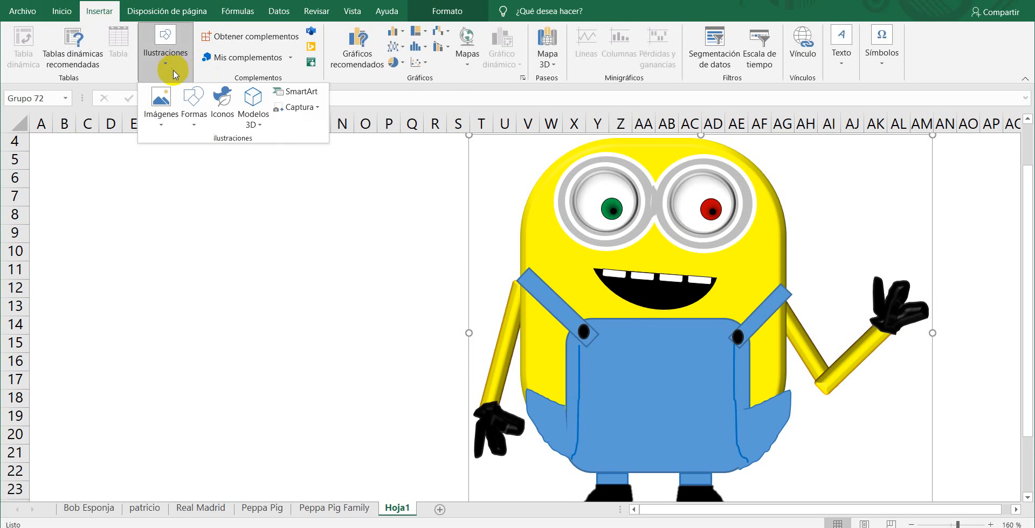
click(207, 128)
click(211, 168)
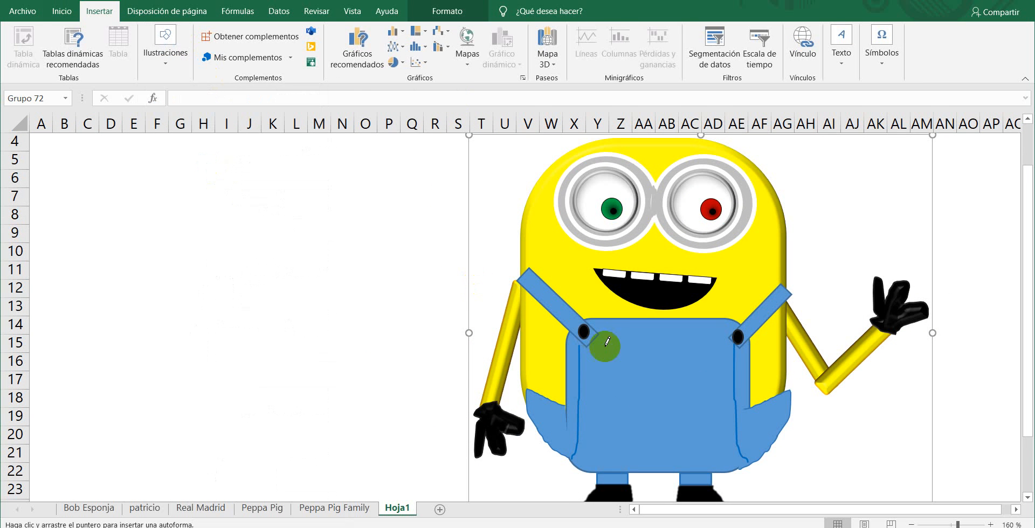
click(604, 329)
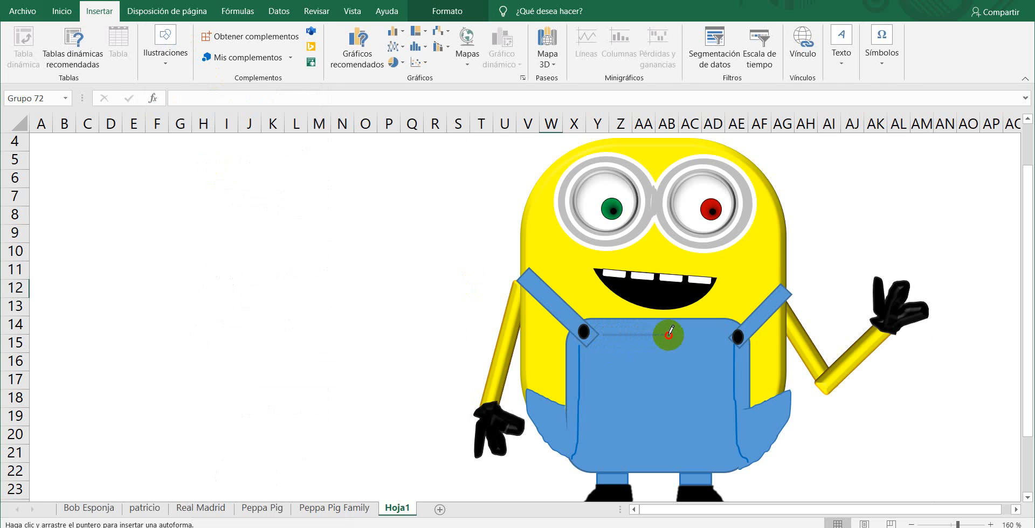
double_click(728, 335)
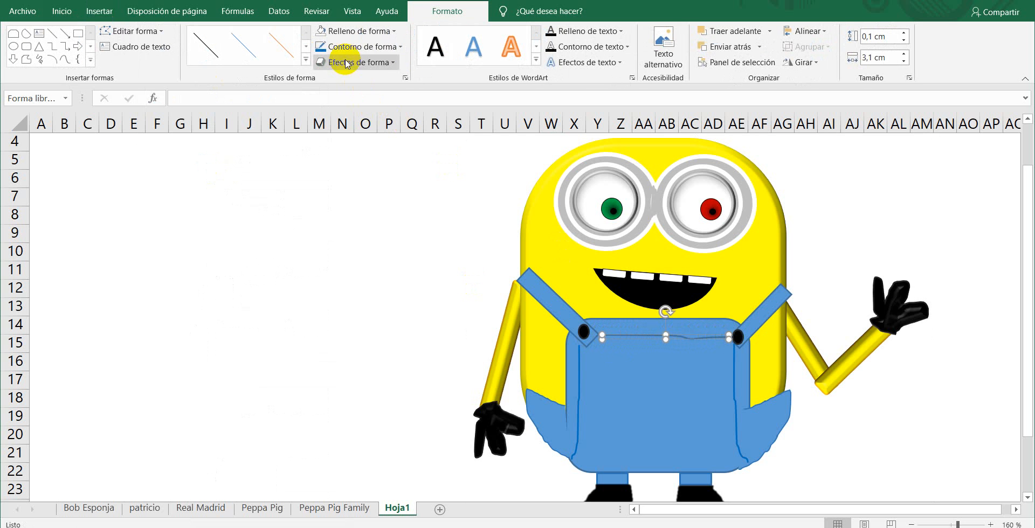
Group the new seam line with the rest of the character
right_click(632, 393)
mouse_move(717, 264)
click(785, 265)
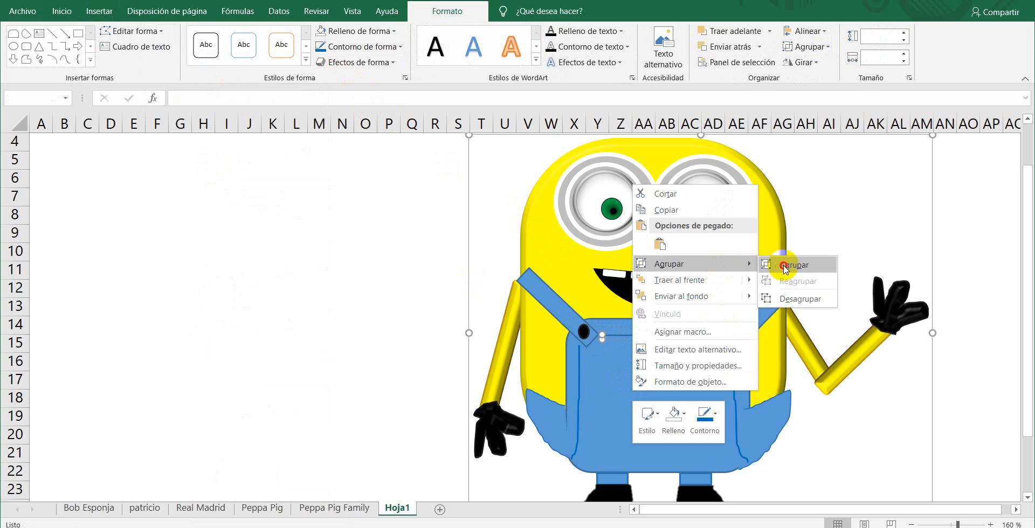
Place an upside-down rectangle with two snipped same-side corners, about 0.97 cm high and 1.35 cm wide, as a pocket at the bib's centre
click(99, 11)
click(168, 60)
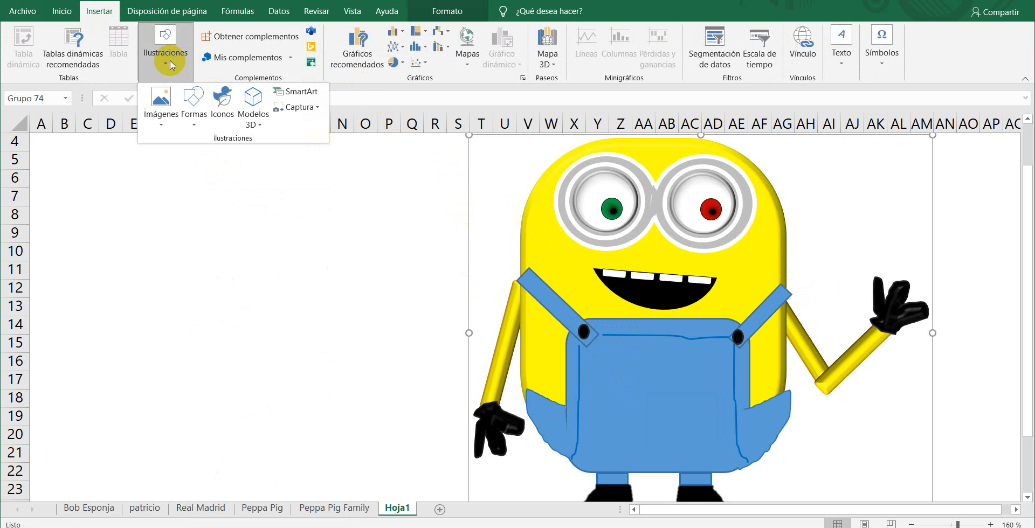
click(193, 126)
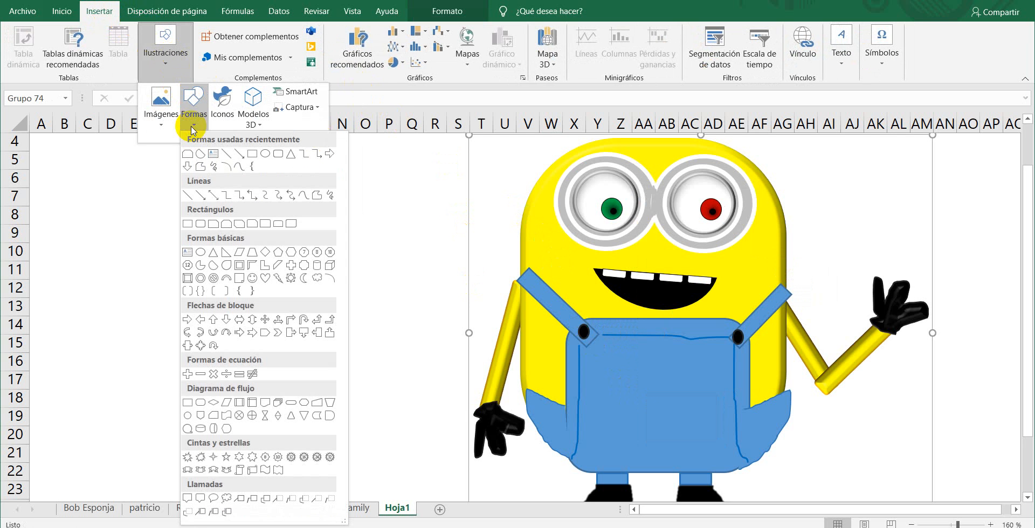
click(226, 224)
drag(159, 231, 214, 271)
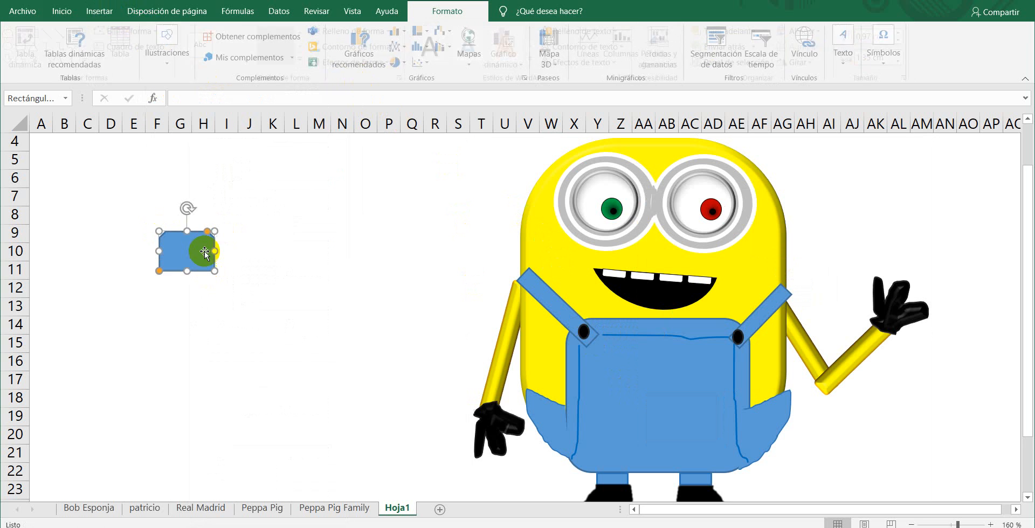
drag(186, 231, 660, 392)
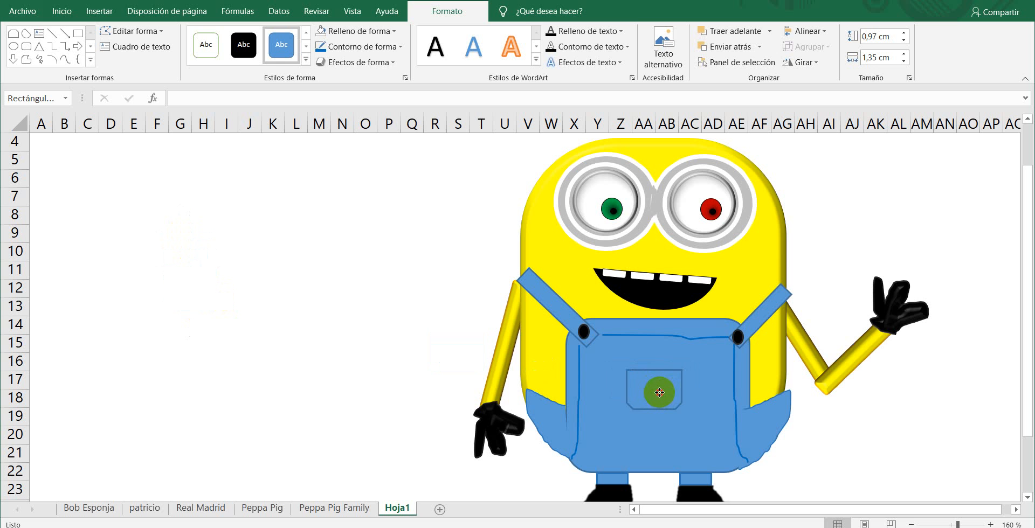
Give the pocket a standard blue outline and the first bevel preset of the first row
click(345, 31)
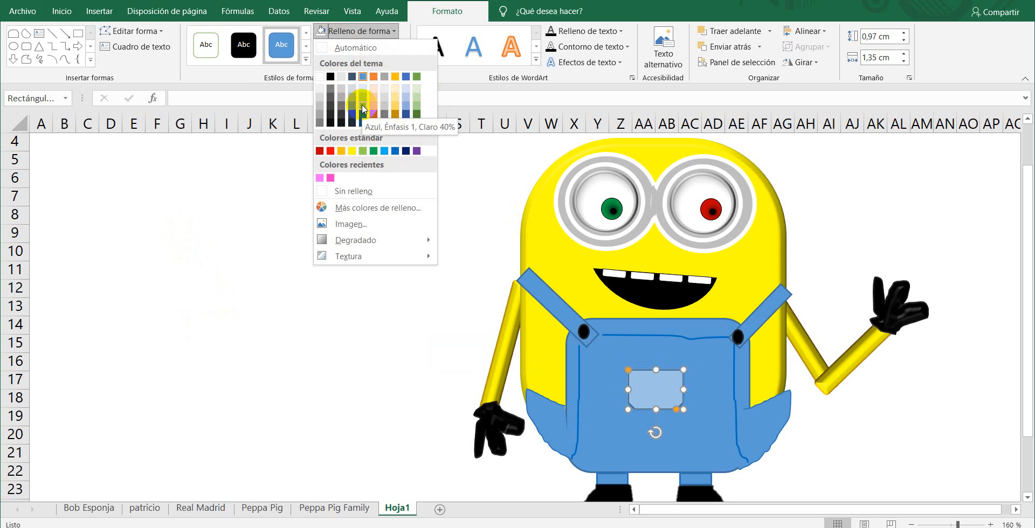
click(359, 31)
click(361, 46)
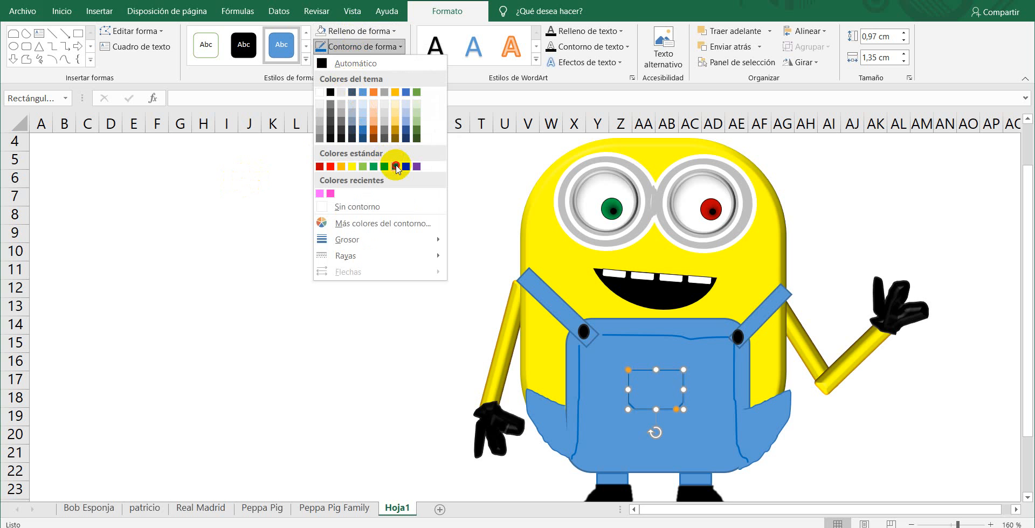
click(396, 166)
click(358, 62)
mouse_move(363, 236)
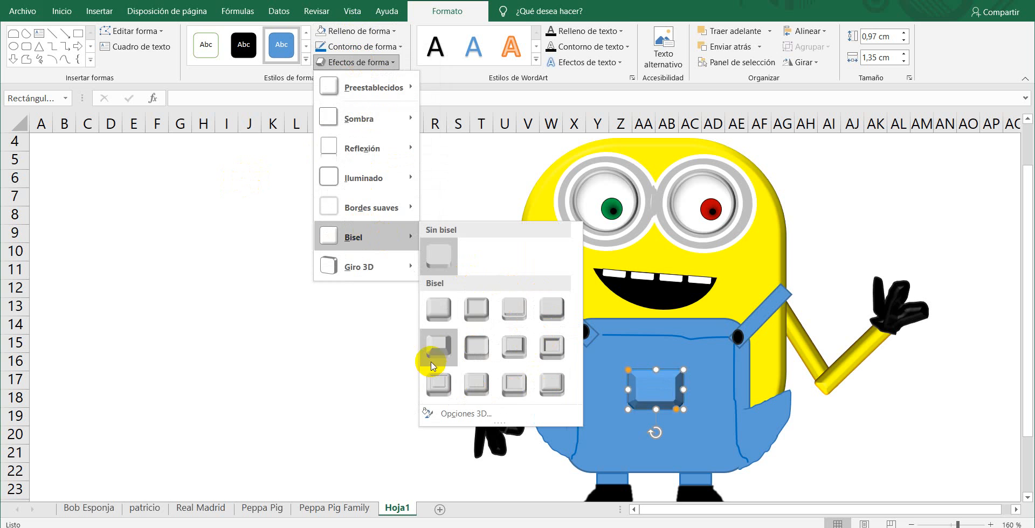
click(438, 319)
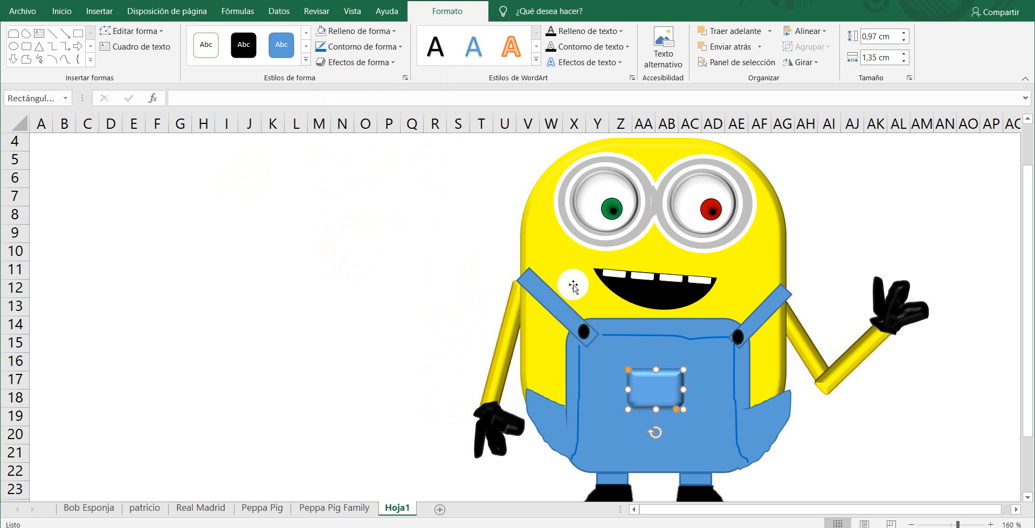
Group the bevelled pocket with the rest of the character
click(575, 287)
right_click(571, 282)
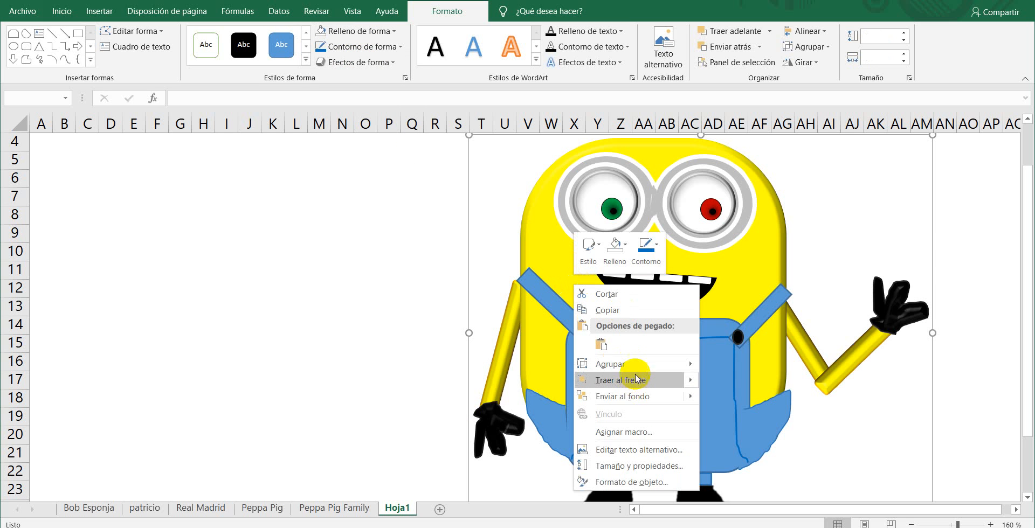
mouse_move(693, 372)
click(716, 394)
Enlarge the snipped lower corners of the pocket and widen the pocket slightly
click(658, 398)
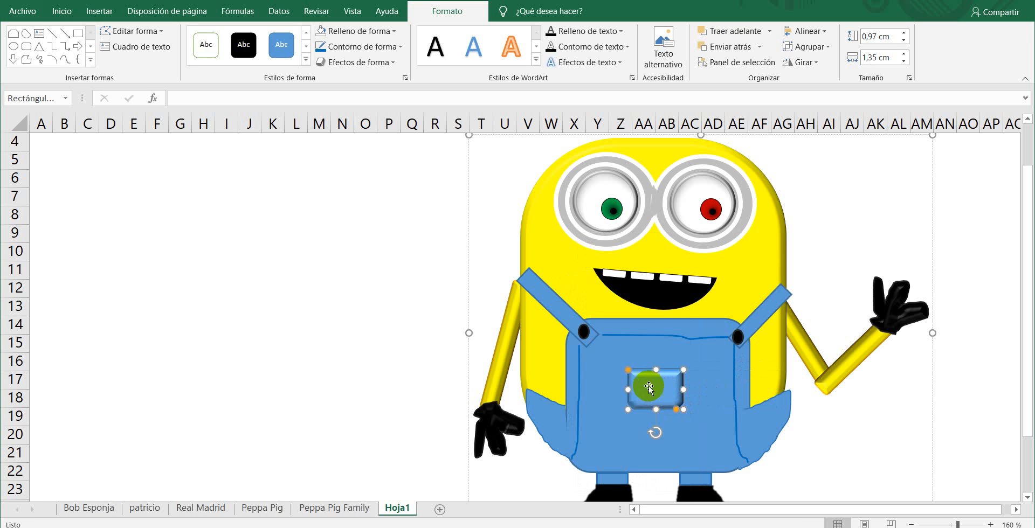
click(622, 373)
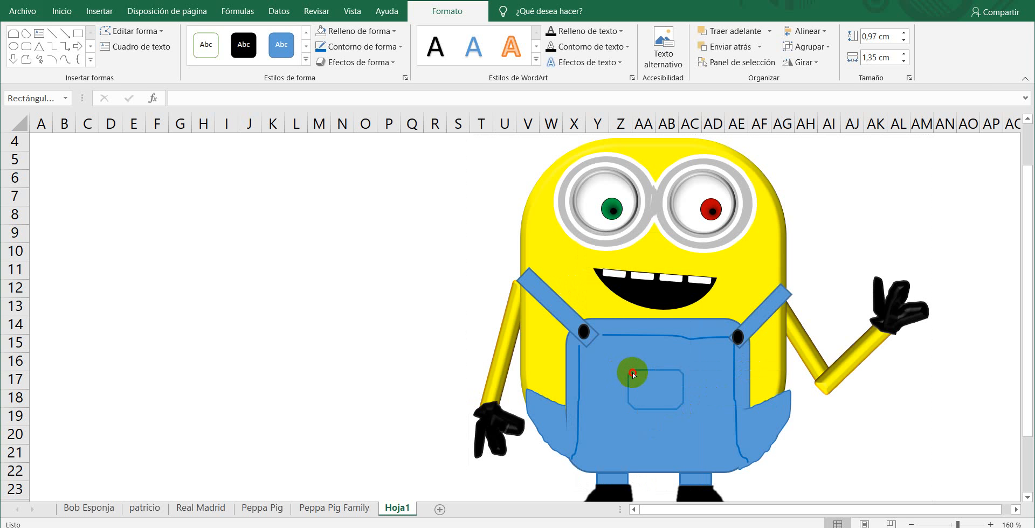
click(652, 415)
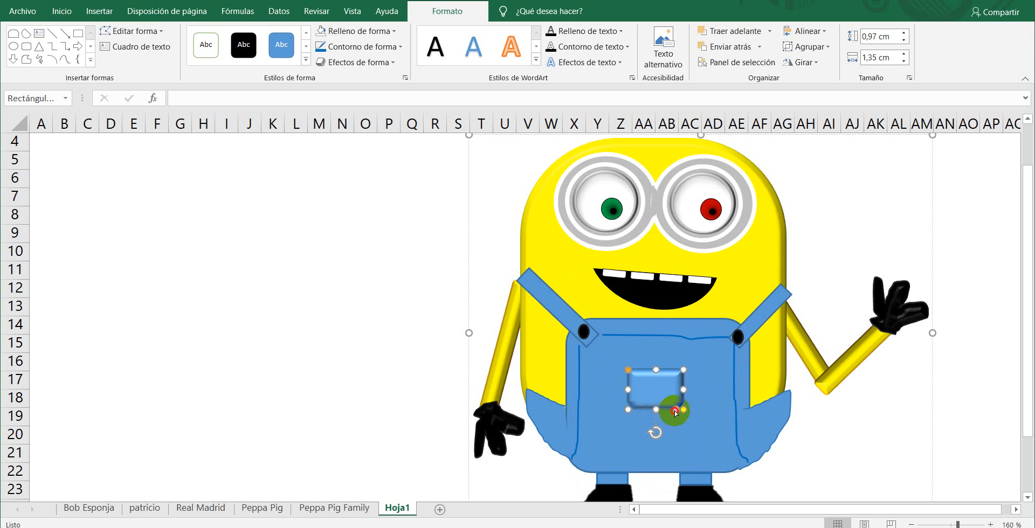
click(669, 413)
click(685, 386)
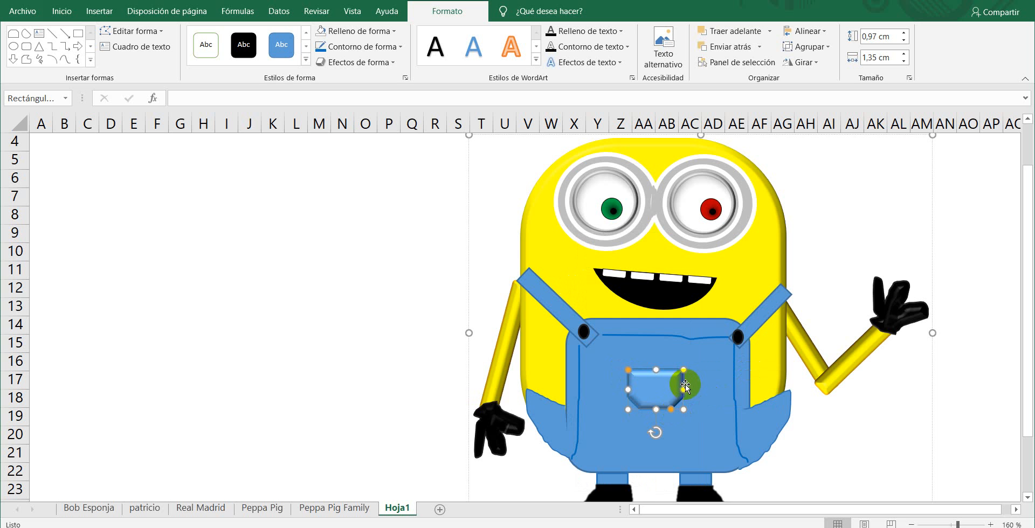
click(376, 307)
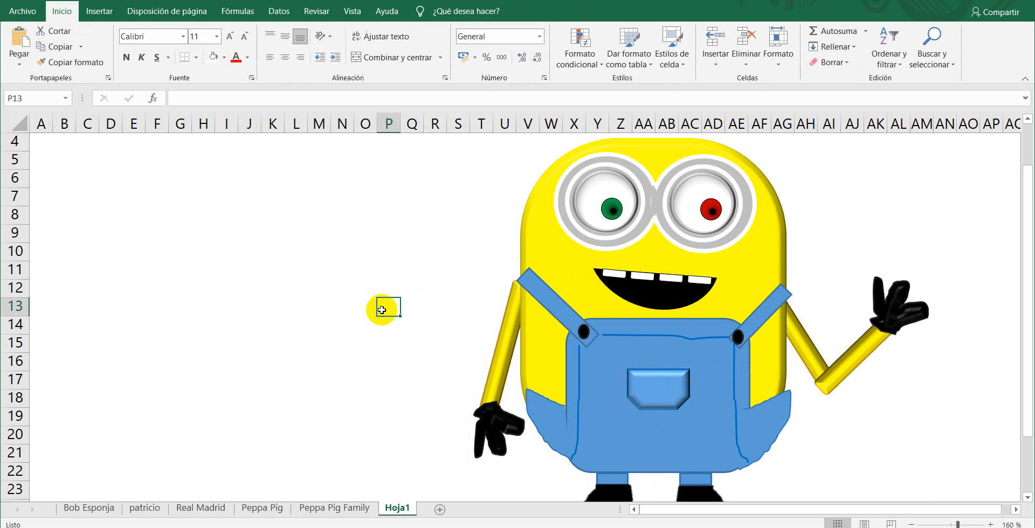
Move the whole grouped character to about columns AA to AT, rows 8 to 29
scroll(377, 308, down, 3)
click(476, 343)
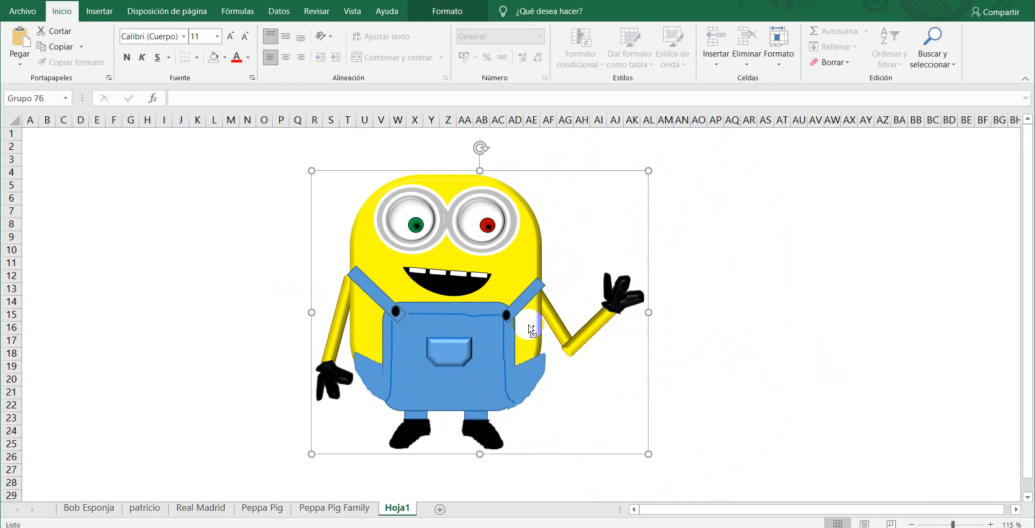
scroll(526, 323, down, 2)
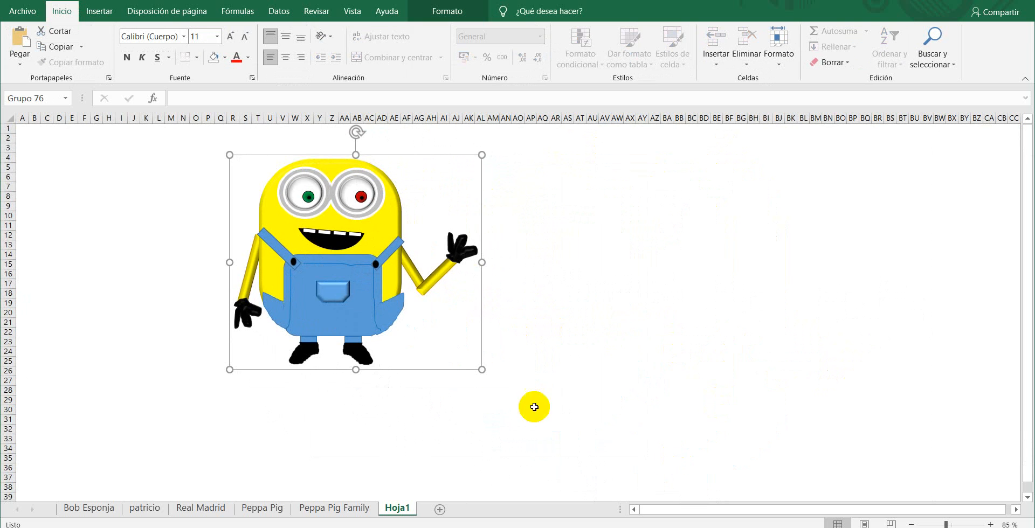
drag(370, 302, 474, 340)
click(702, 319)
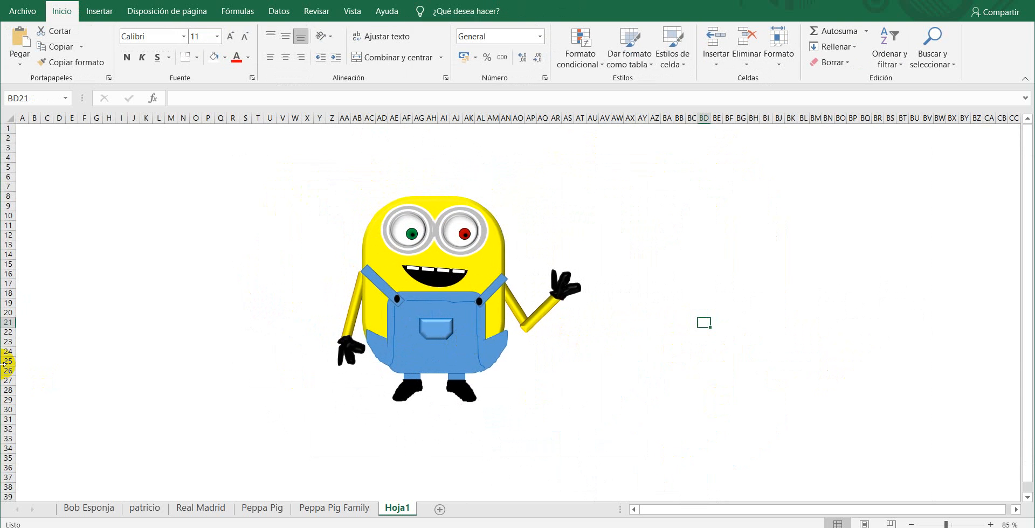
Fill rows 25 to 39 with light green as grass and rows 1 to 24 with light blue as sky
drag(8, 362, 9, 494)
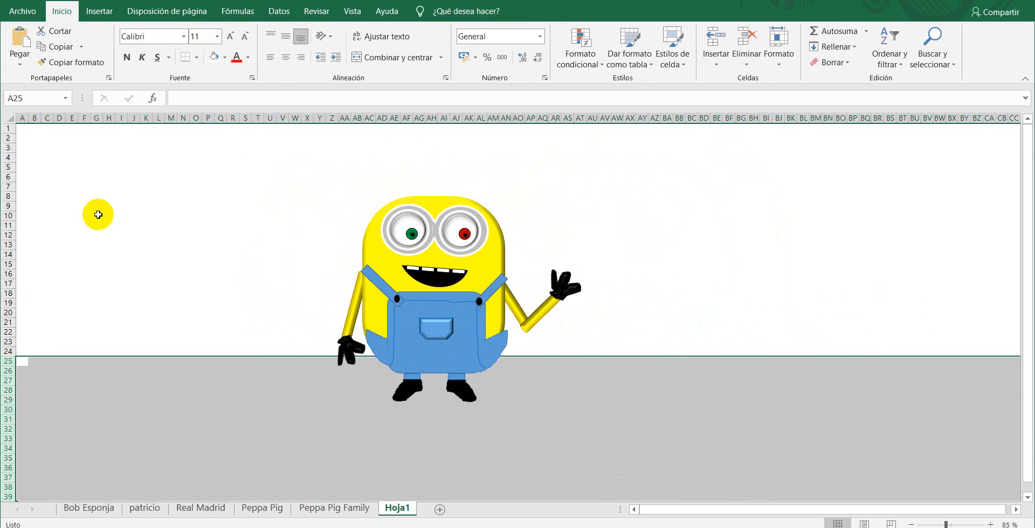
click(226, 59)
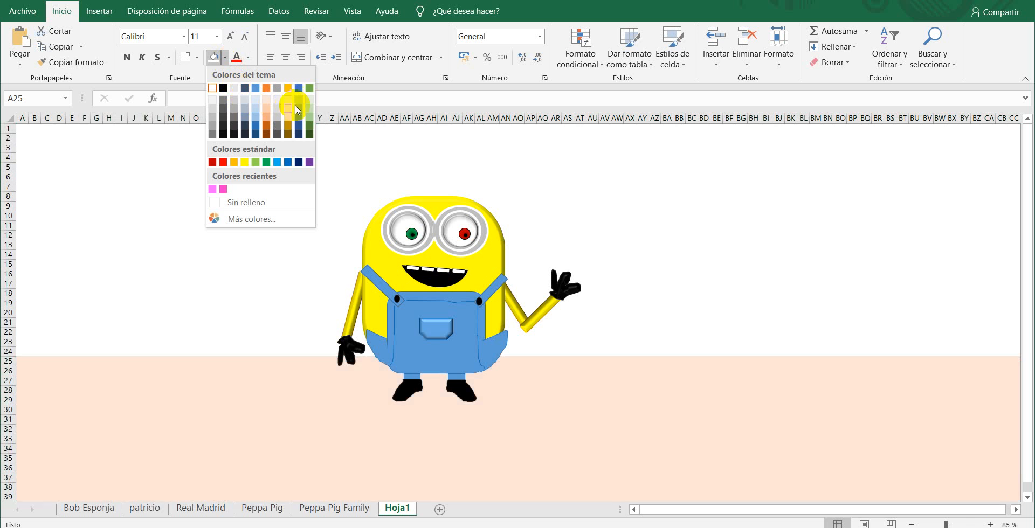
click(312, 118)
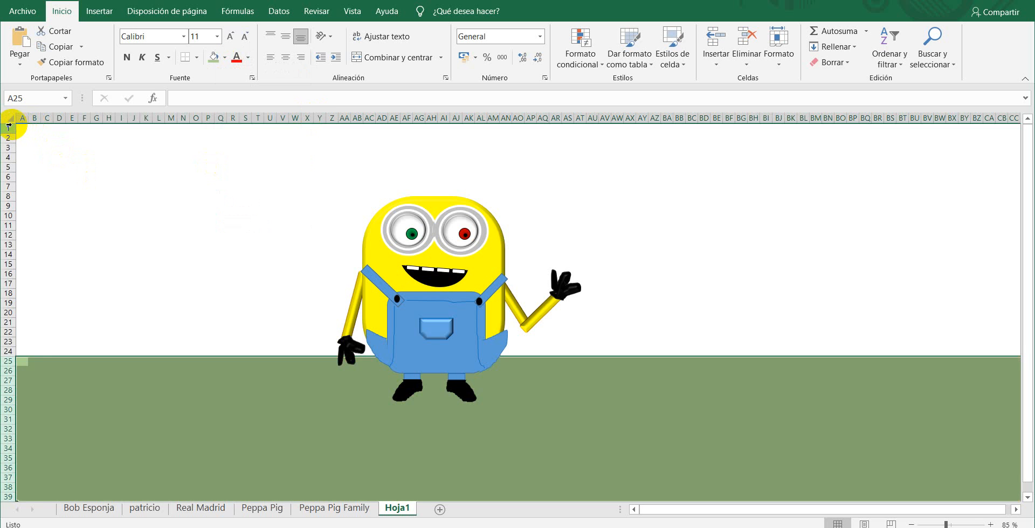
drag(8, 128, 2, 349)
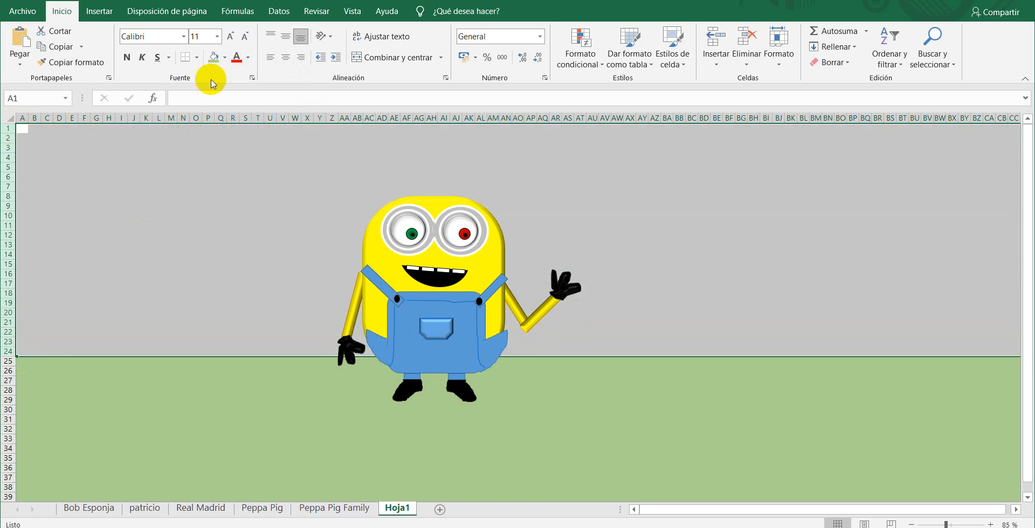
click(224, 62)
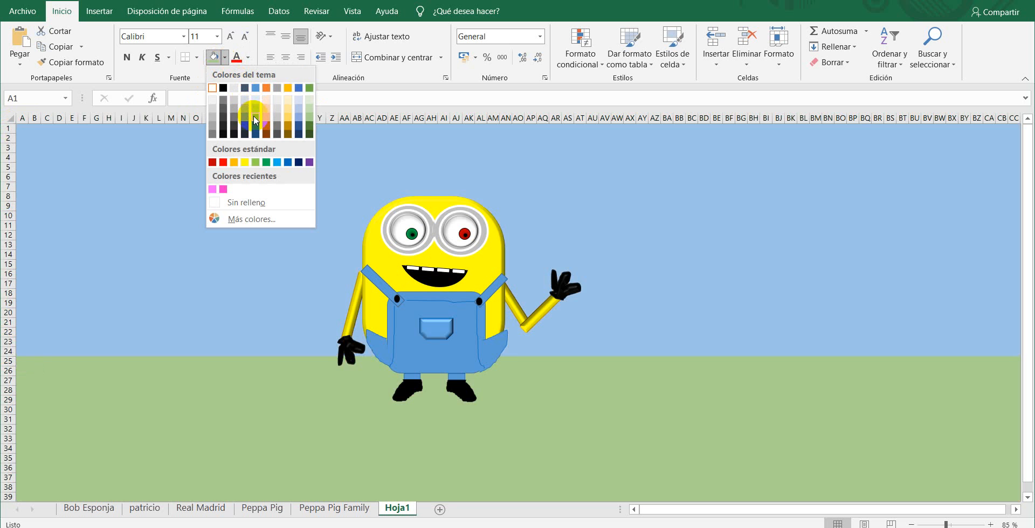
click(255, 119)
Shift the character to about columns AC to AW, rows 9 to 30, and deselect it
drag(401, 332, 432, 340)
click(209, 257)
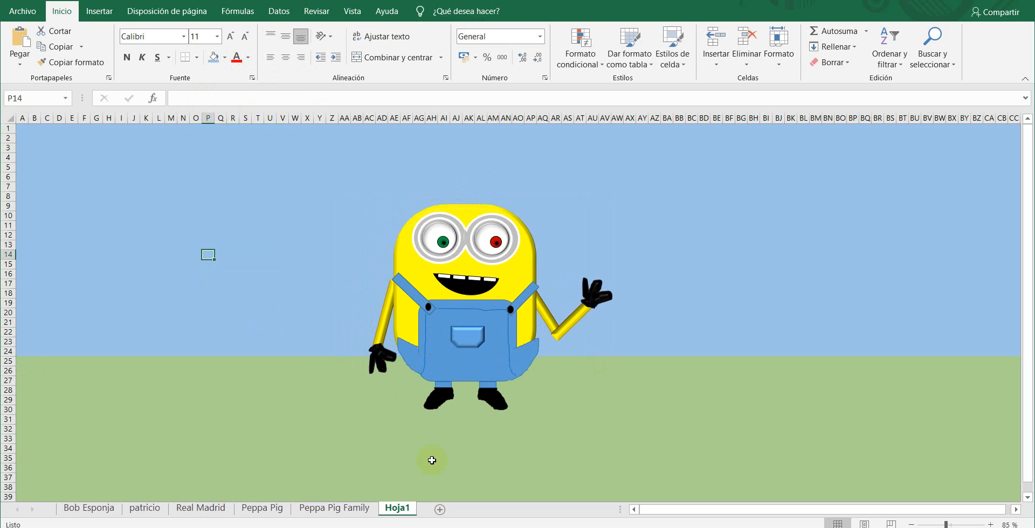